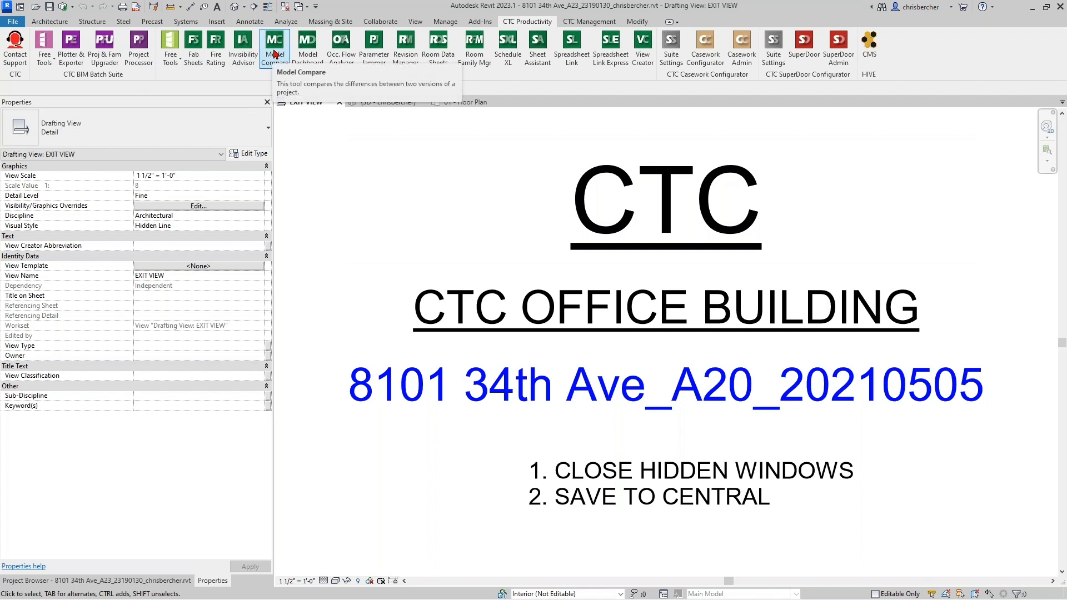
- Show the CTC Management tools on the Revit ribbon
{"action": "left_click", "coordinate": [588, 22]}
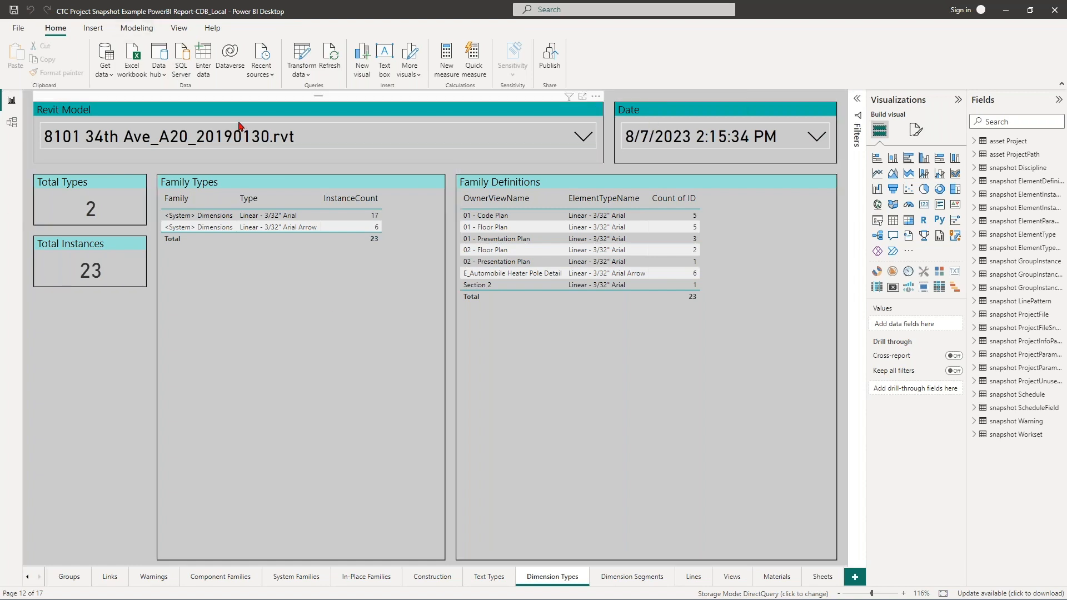
- Check the snapshot dates, browse the System Families table, then view the Dimension Segments page
{"action": "left_click", "coordinate": [661, 138]}
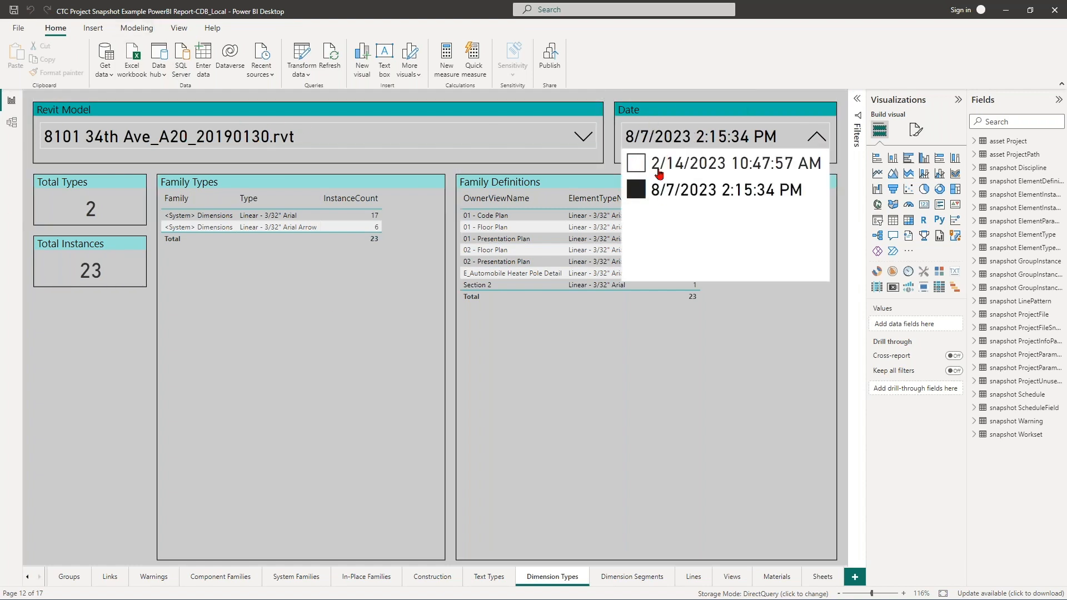
{"action": "left_click", "coordinate": [666, 343]}
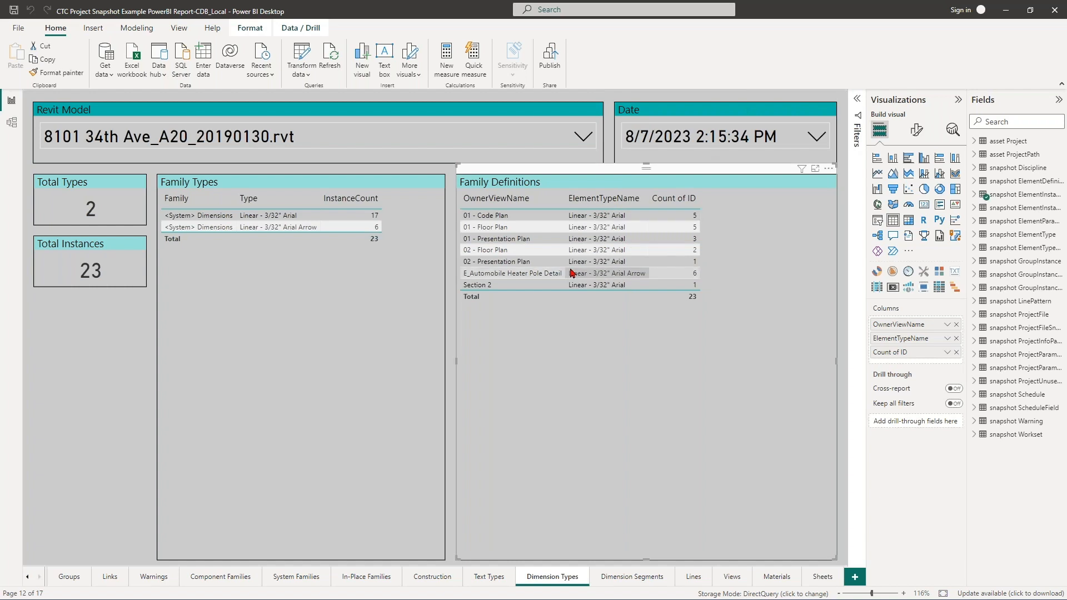
{"action": "left_click", "coordinate": [290, 579]}
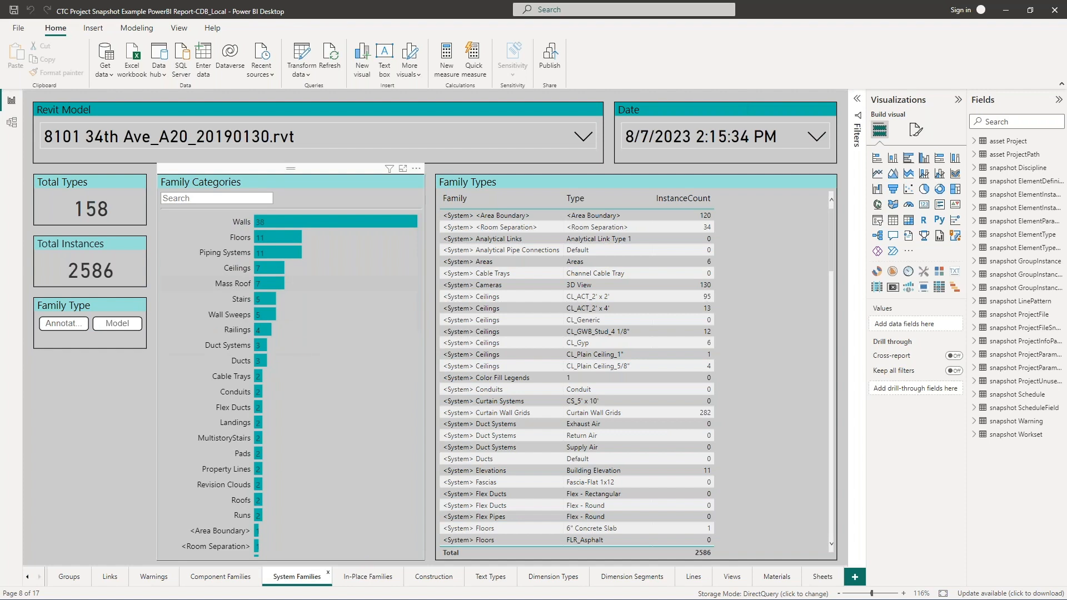
{"action": "scroll", "coordinate": [646, 286], "scroll_direction": "down", "scroll_amount": 6}
{"action": "scroll", "coordinate": [648, 278], "scroll_direction": "up", "scroll_amount": 2}
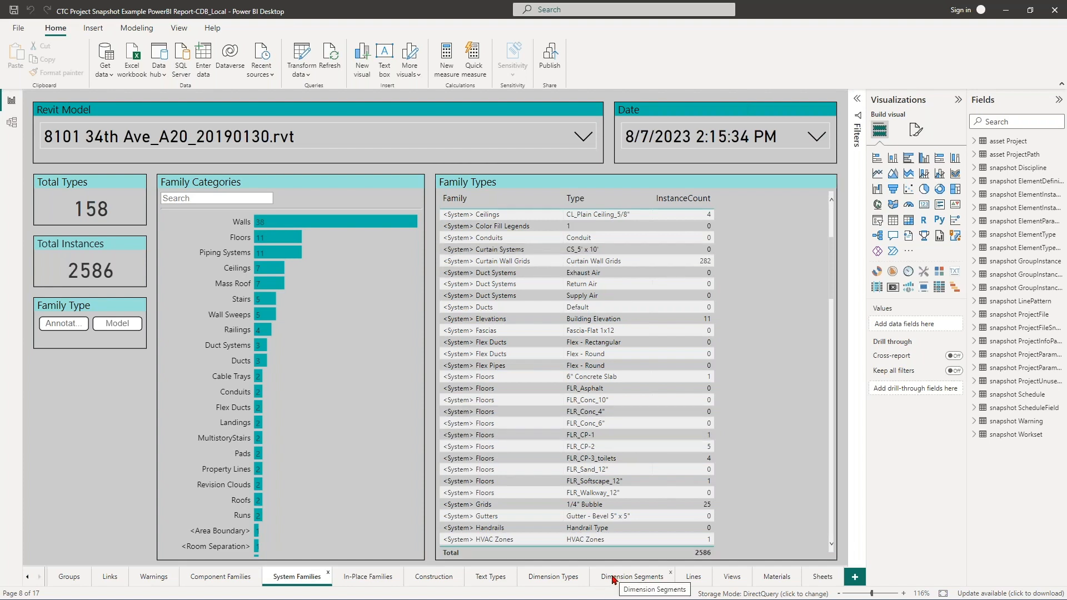
{"action": "left_click", "coordinate": [556, 577]}
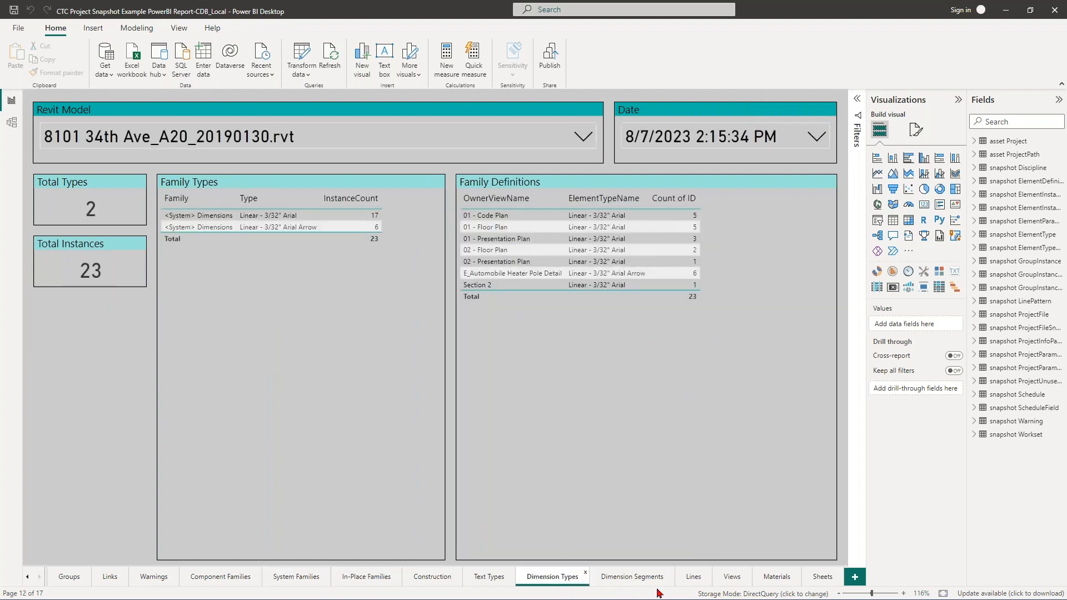
{"action": "left_click", "coordinate": [624, 580]}
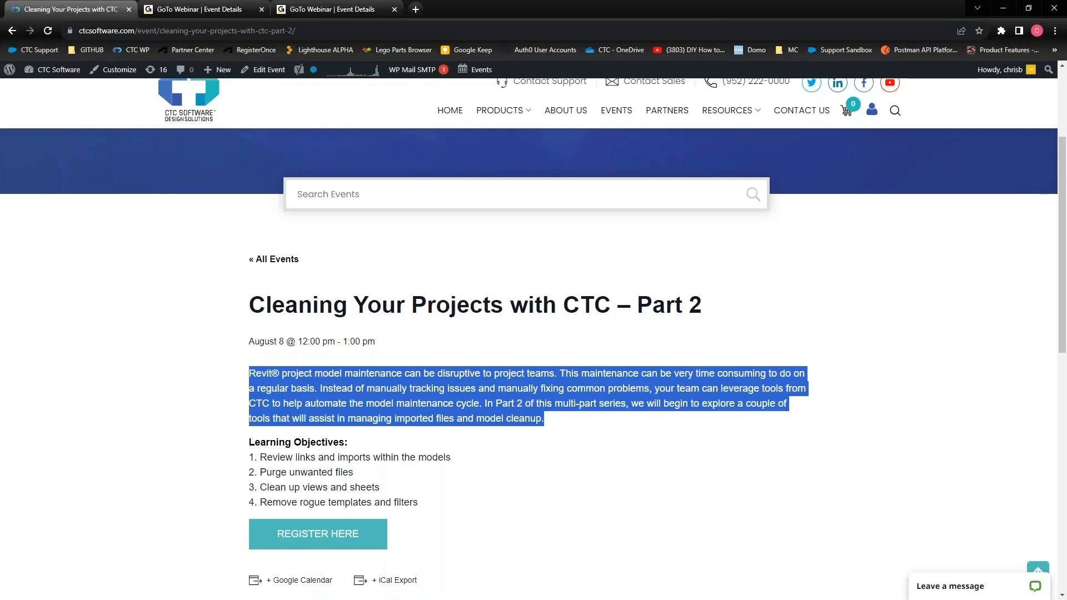
- Open the portal's Project Summary and load project 20220103, Test Project
{"action": "scroll", "coordinate": [628, 180], "scroll_direction": "up", "scroll_amount": 3}
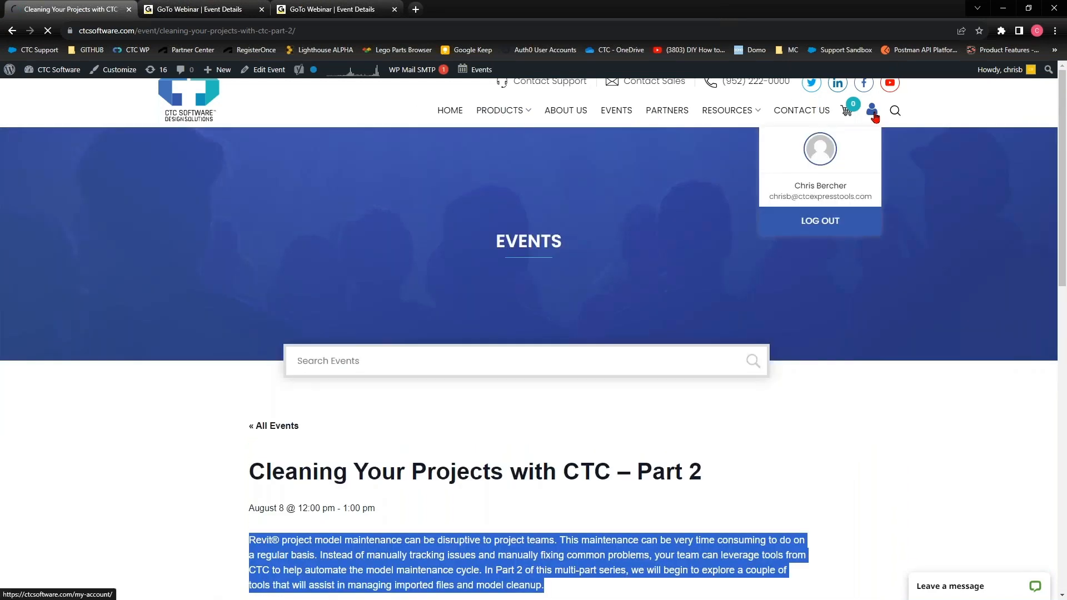
{"action": "left_click", "coordinate": [873, 111]}
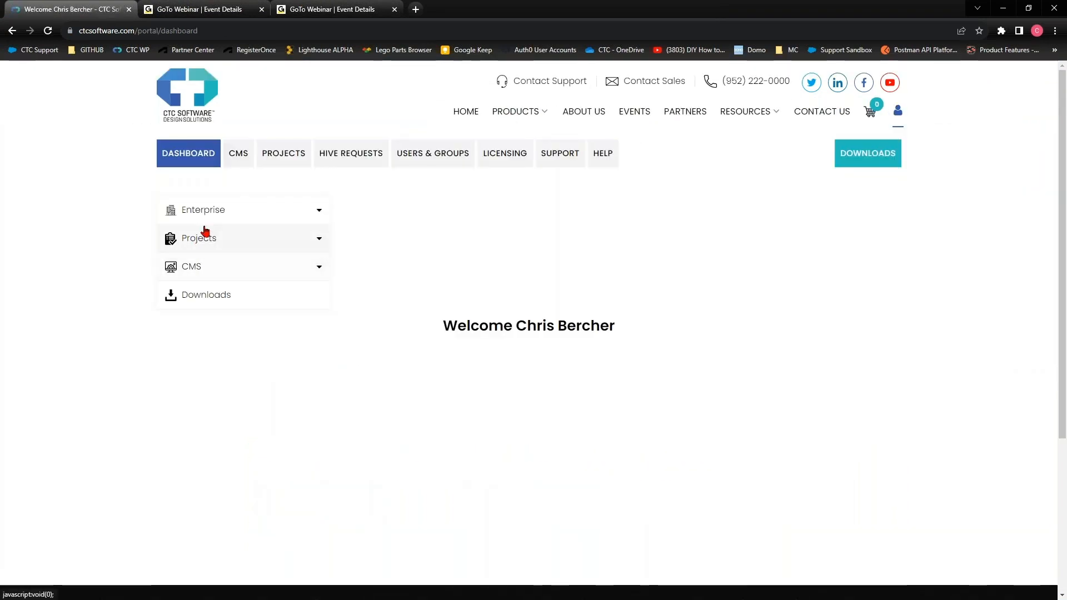
{"action": "left_click", "coordinate": [204, 242]}
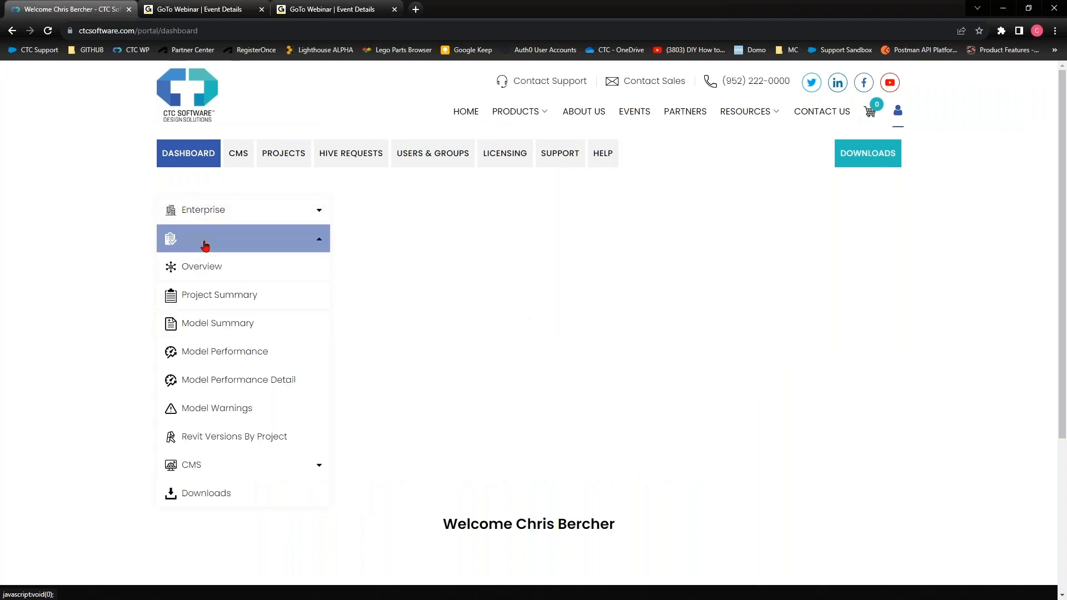
{"action": "left_click", "coordinate": [212, 296]}
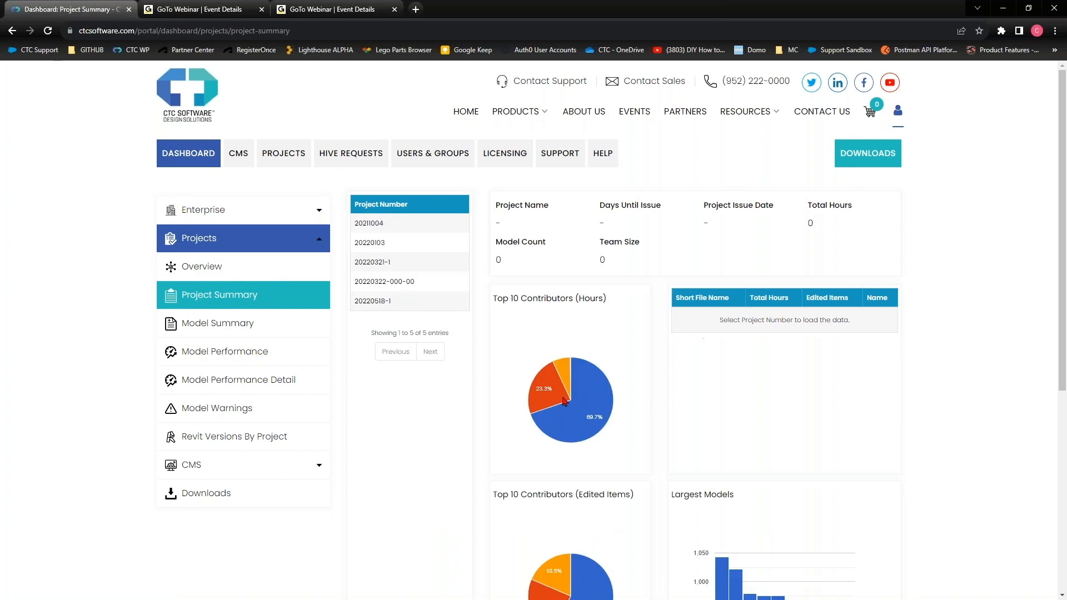
{"action": "scroll", "coordinate": [538, 328], "scroll_direction": "down", "scroll_amount": 1}
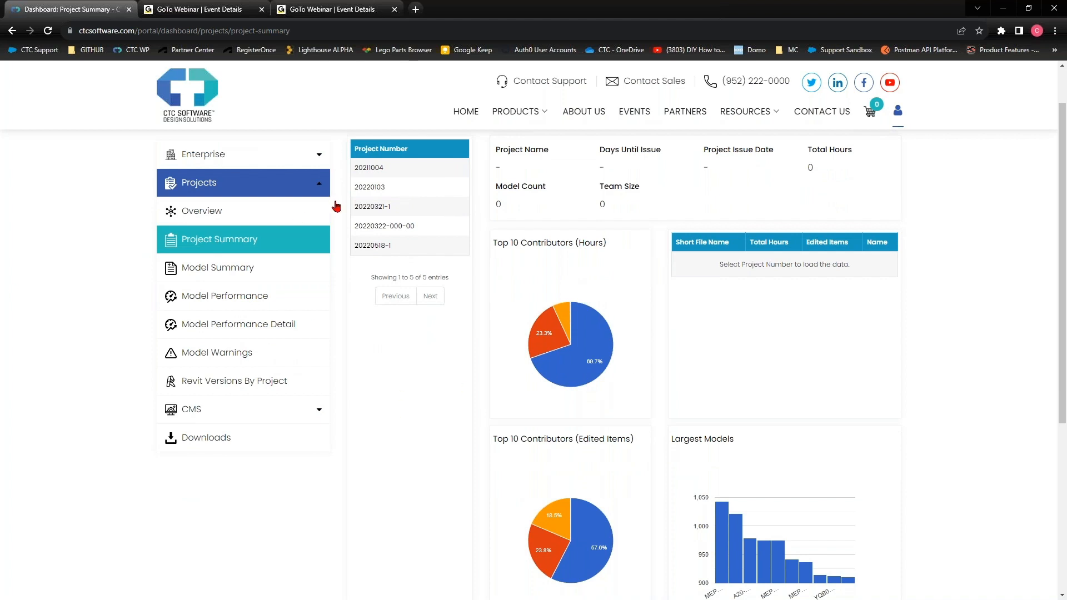
{"action": "left_click", "coordinate": [389, 187]}
- Open the portal's projects Overview page
{"action": "left_click", "coordinate": [200, 211]}
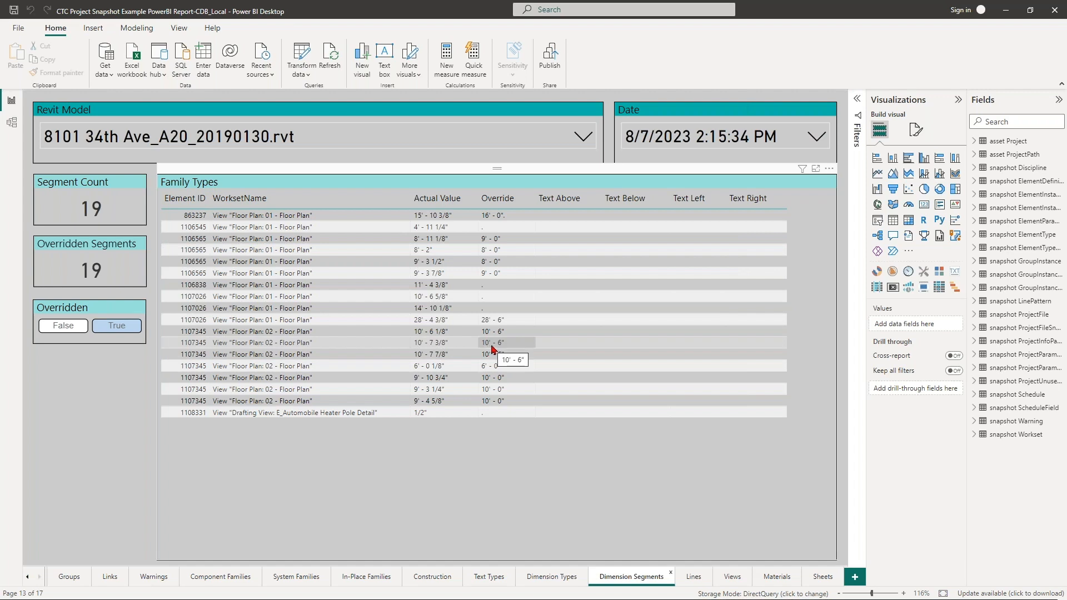
{"action": "left_click", "coordinate": [529, 334]}
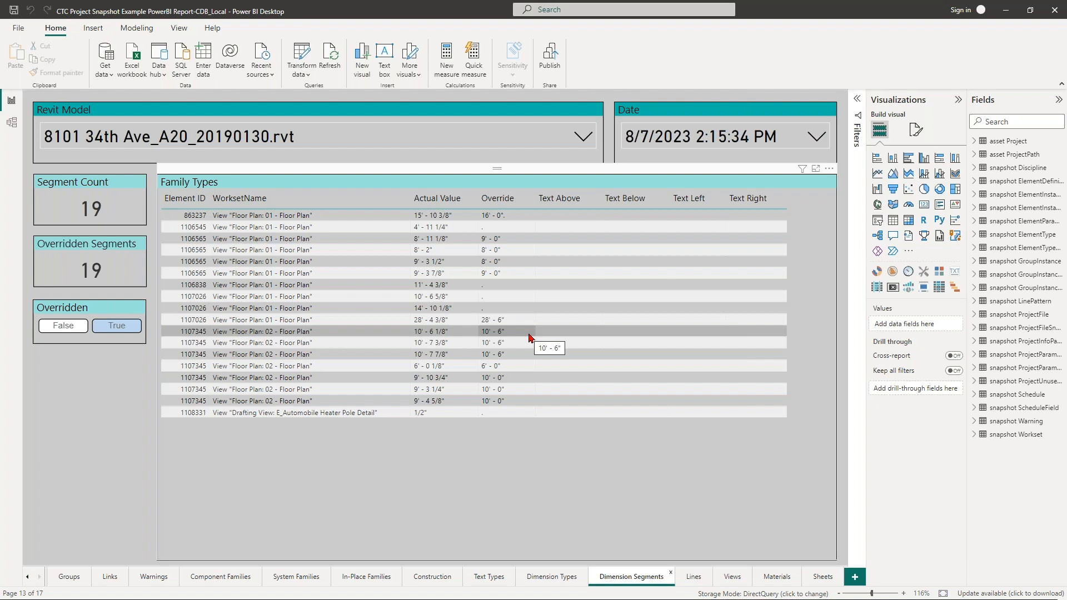
{"action": "left_click", "coordinate": [467, 285]}
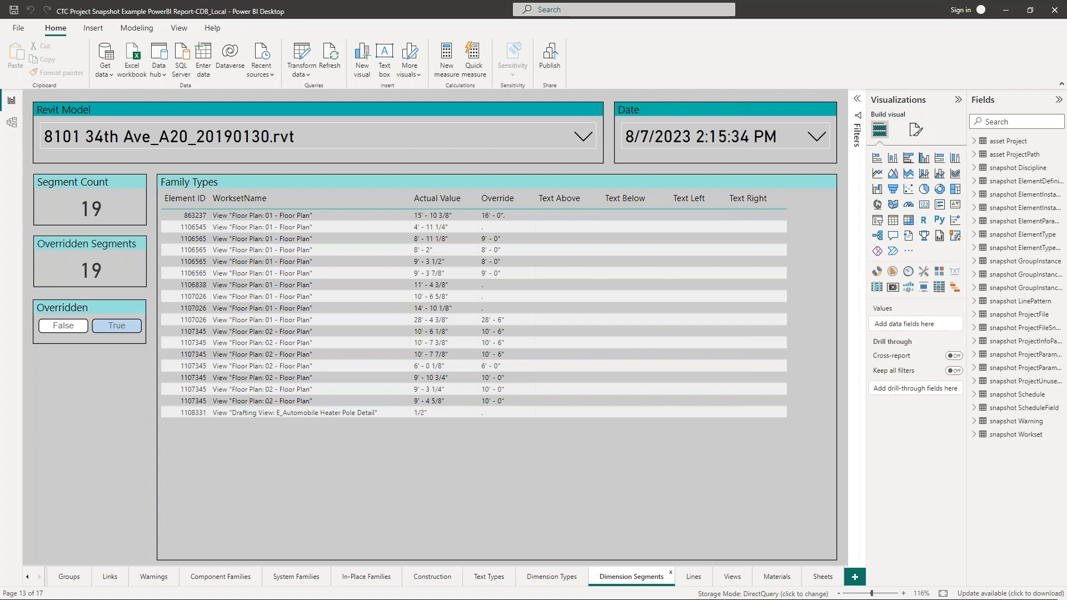
- Back in Revit, show the 01 - Floor Plan view and pan it into position
{"action": "key", "text": "alt+Tab"}
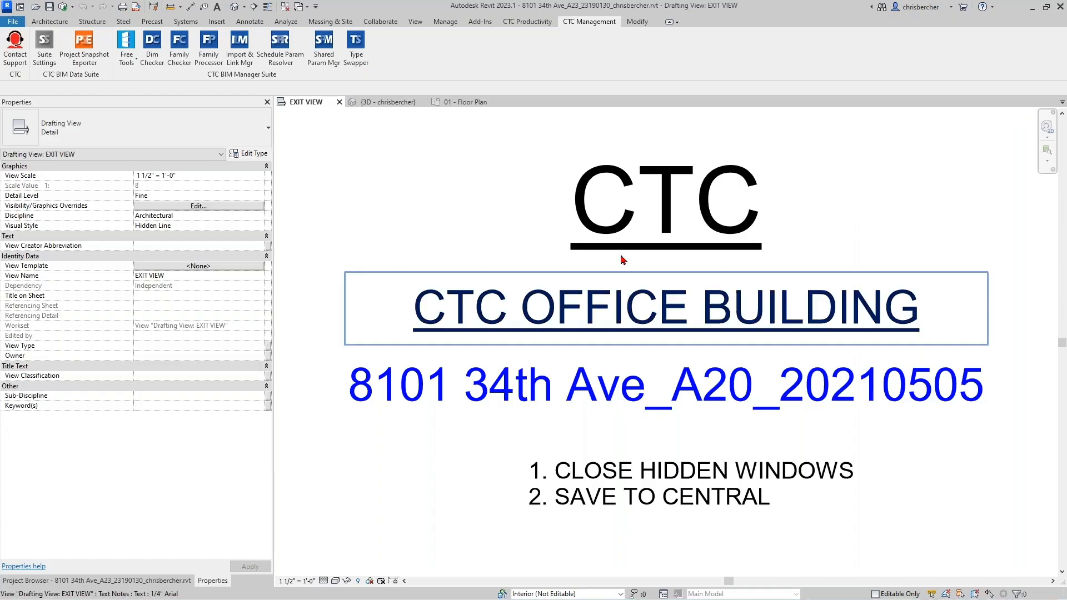
{"action": "left_click", "coordinate": [464, 103]}
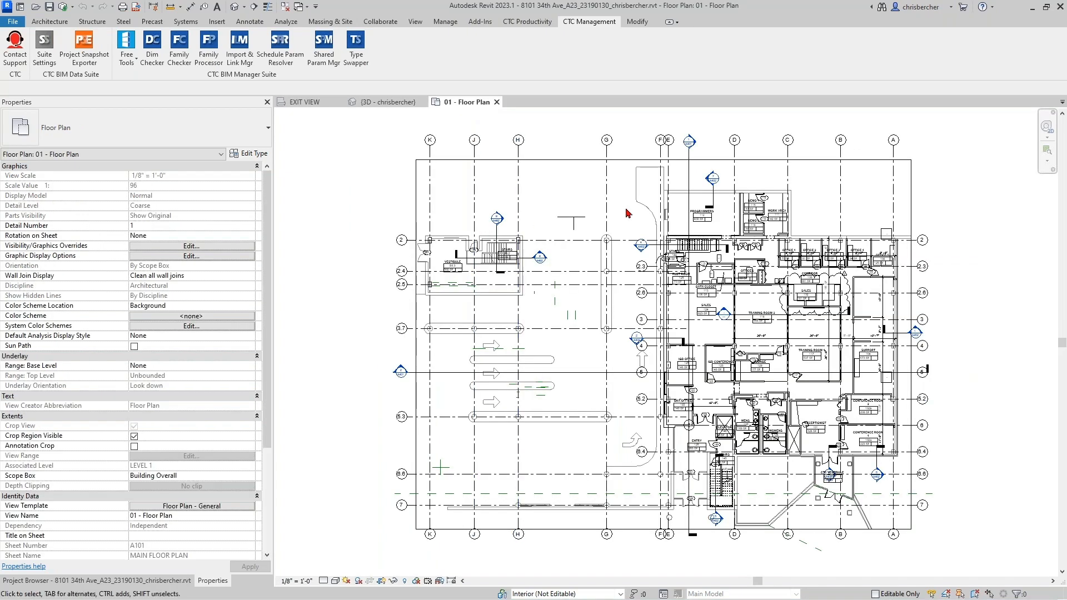
{"action": "middle_click_drag", "start_coordinate": [784, 285], "coordinate": [896, 270]}
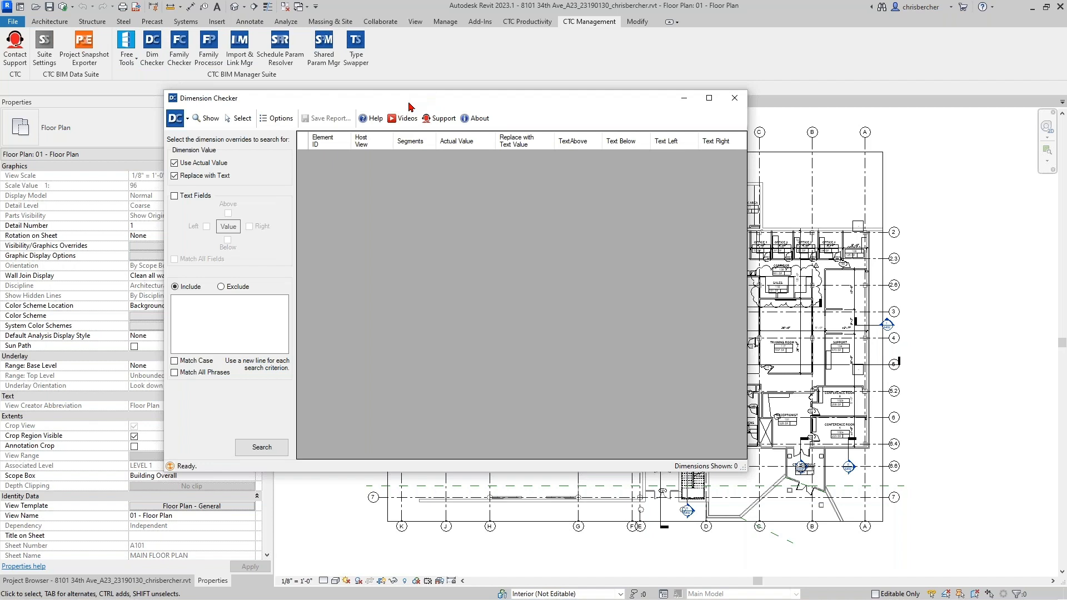
- Move the Dimension Checker aside and search for overridden dimensions, finding 51
{"action": "left_click_drag", "start_coordinate": [408, 106], "coordinate": [453, 93]}
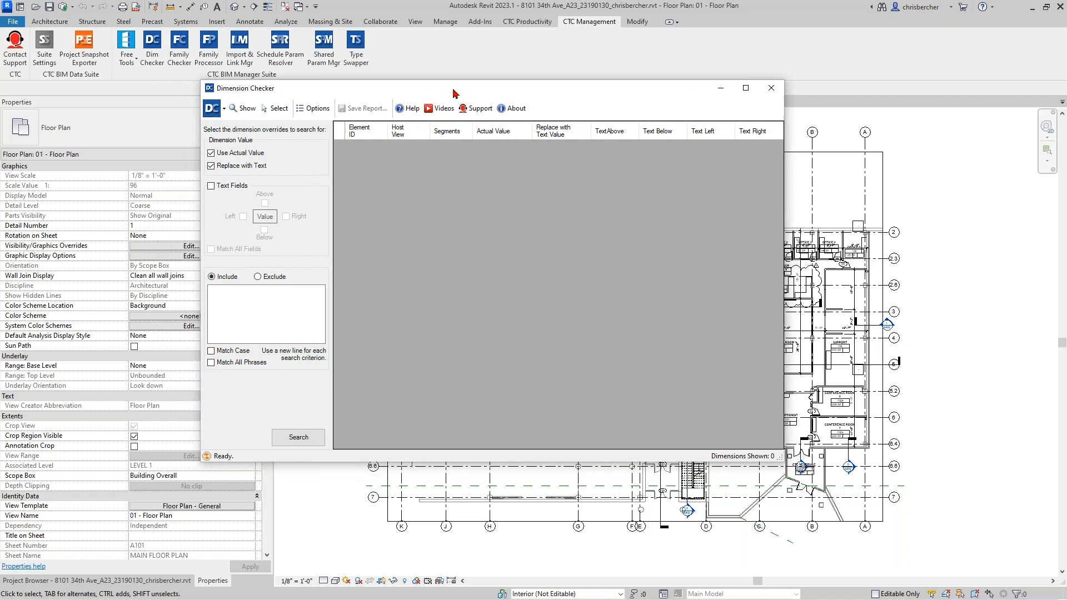
{"action": "left_click_drag", "start_coordinate": [562, 94], "coordinate": [552, 95]}
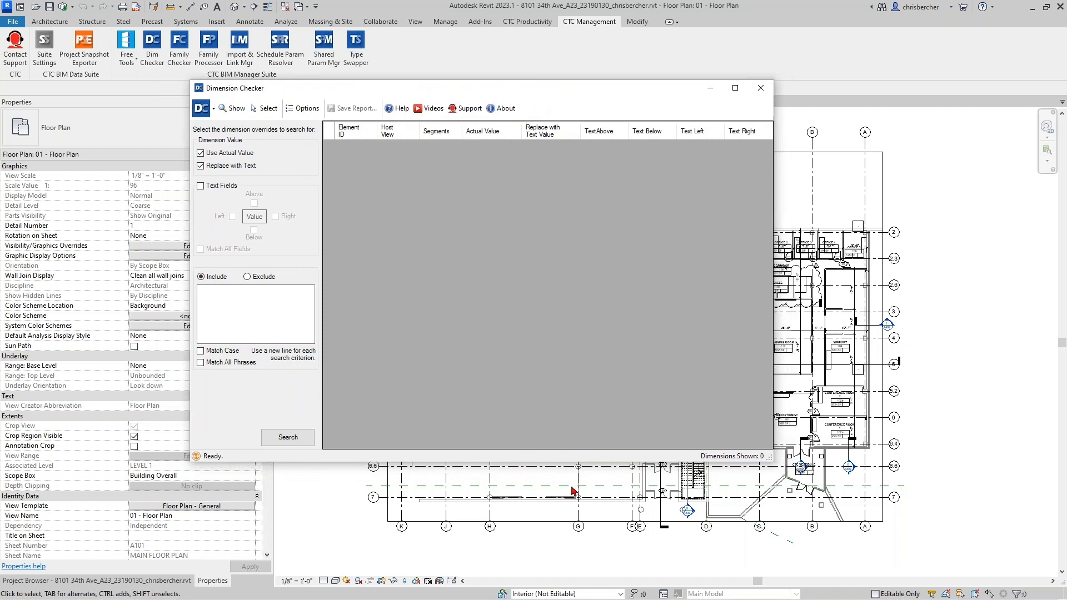
{"action": "left_click", "coordinate": [305, 437]}
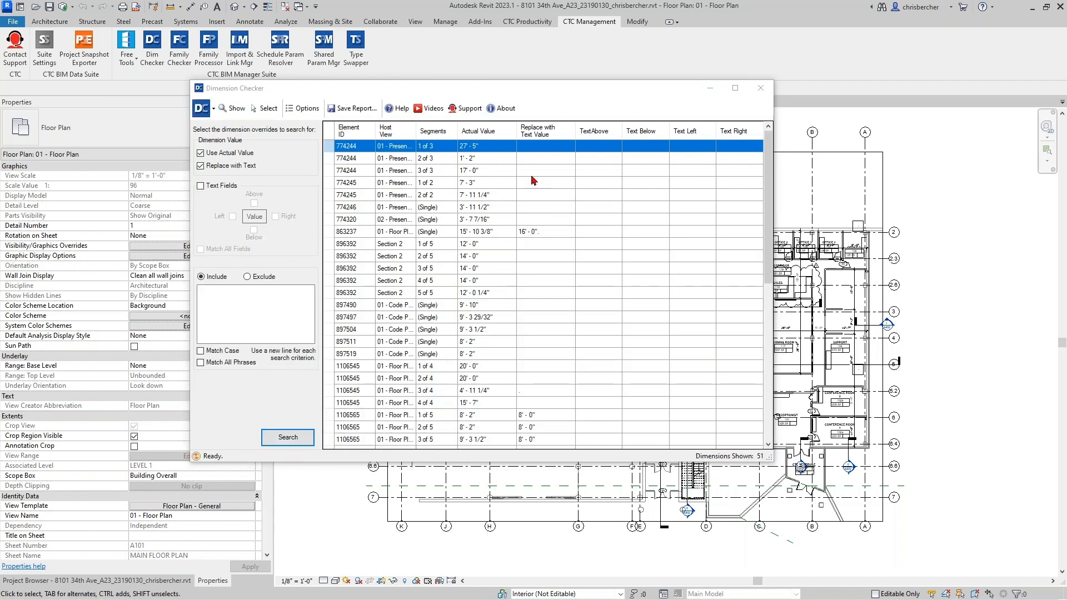
- Browse the results, widen the Host View column, and select dimension 1106545 segment 3 of 4
{"action": "left_click", "coordinate": [551, 231]}
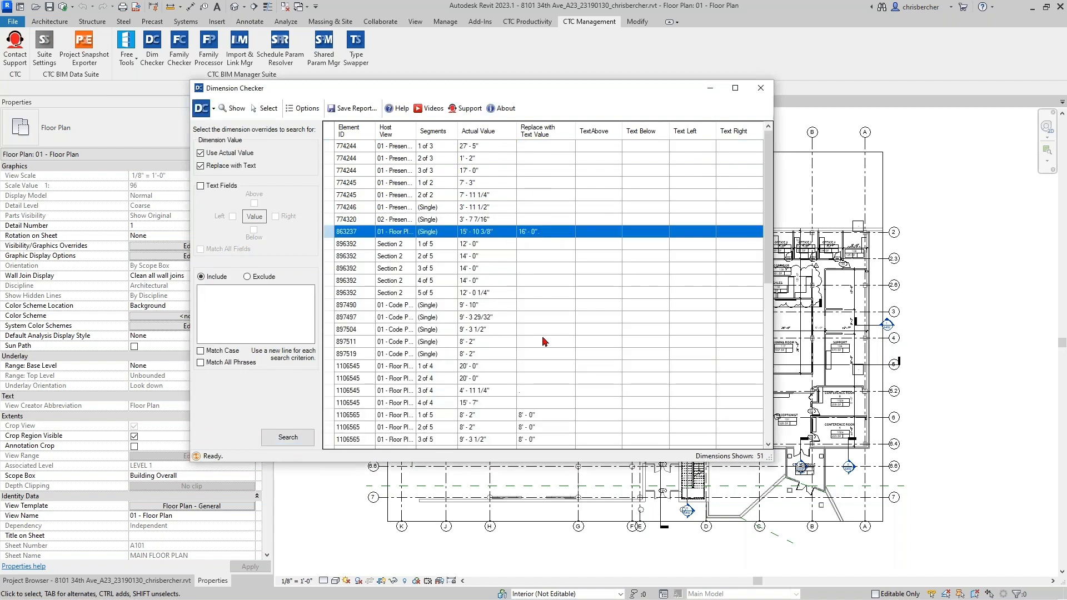
{"action": "left_click", "coordinate": [547, 418]}
{"action": "scroll", "coordinate": [550, 437], "scroll_direction": "down", "scroll_amount": 3}
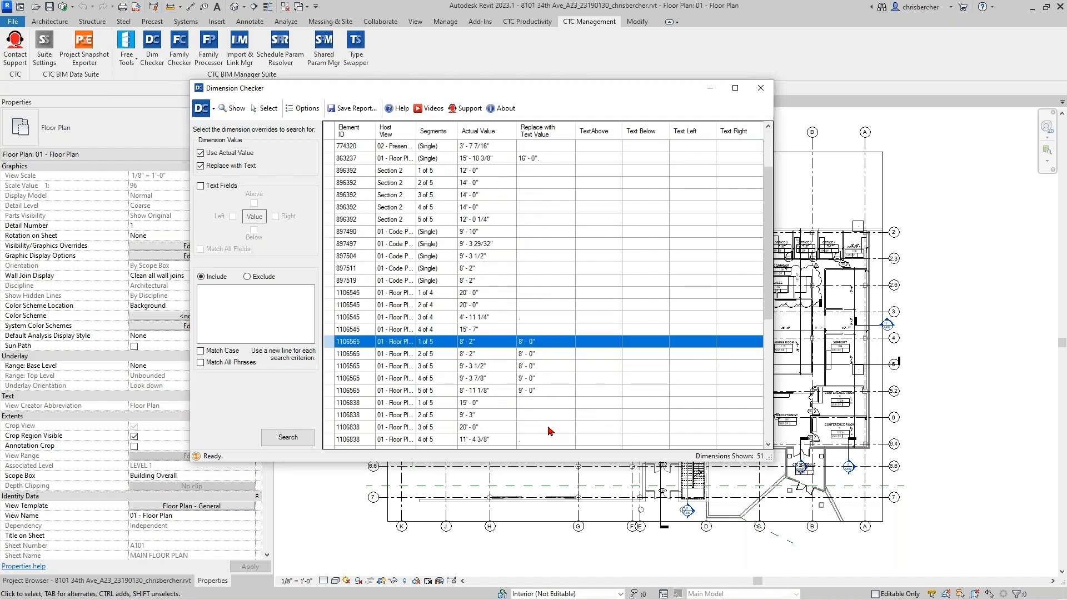
{"action": "mouse_move", "coordinate": [416, 131]}
{"action": "left_mouse_down"}
{"action": "mouse_move", "coordinate": [451, 130]}
{"action": "mouse_move", "coordinate": [435, 131]}
{"action": "left_mouse_up"}
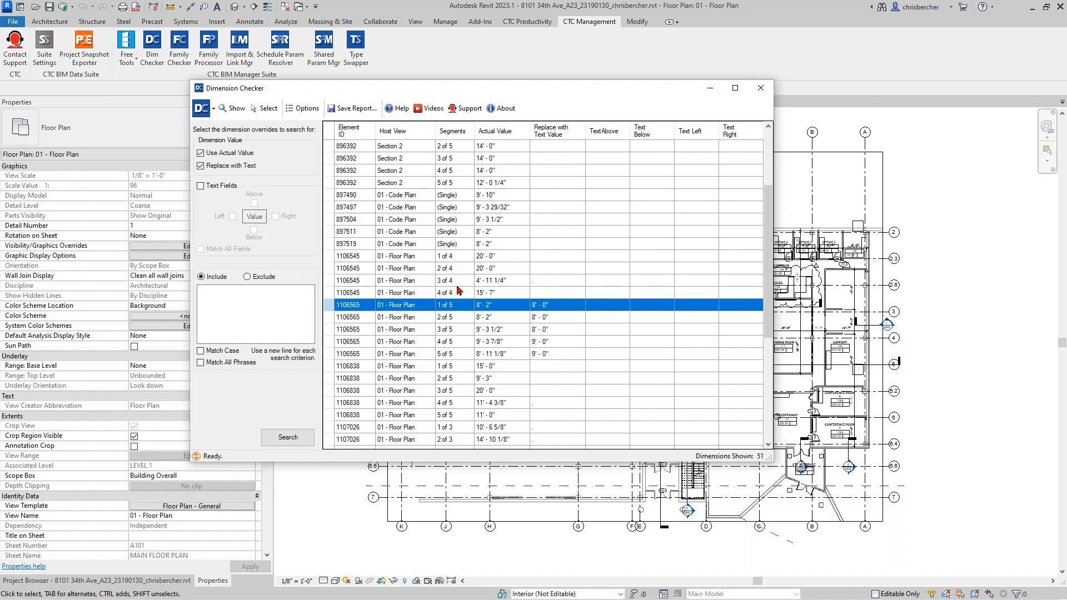
{"action": "left_click", "coordinate": [534, 283]}
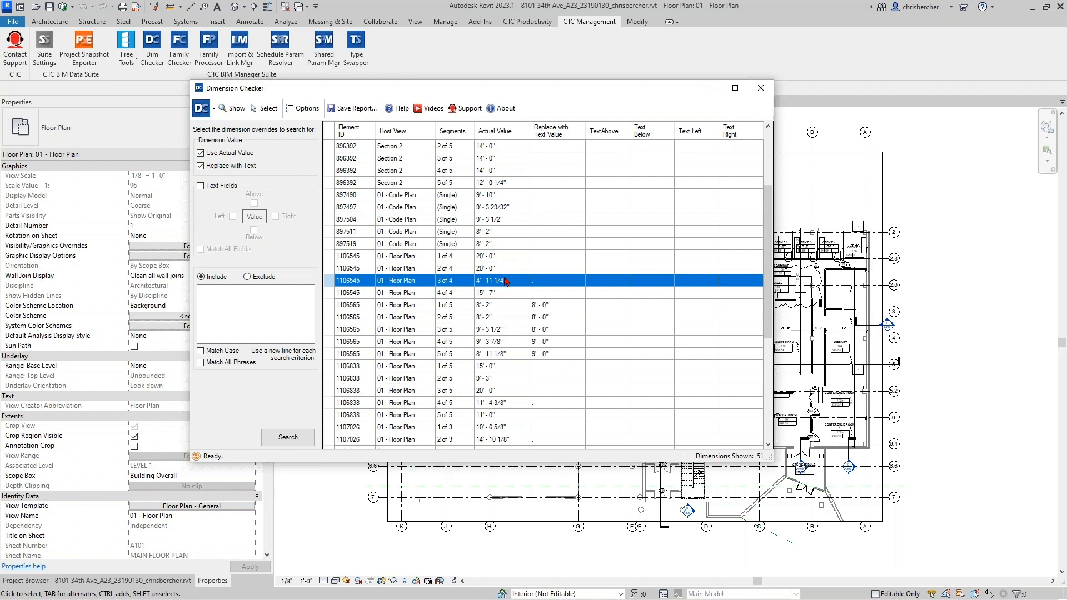
{"action": "left_click_drag", "start_coordinate": [623, 95], "coordinate": [540, 101]}
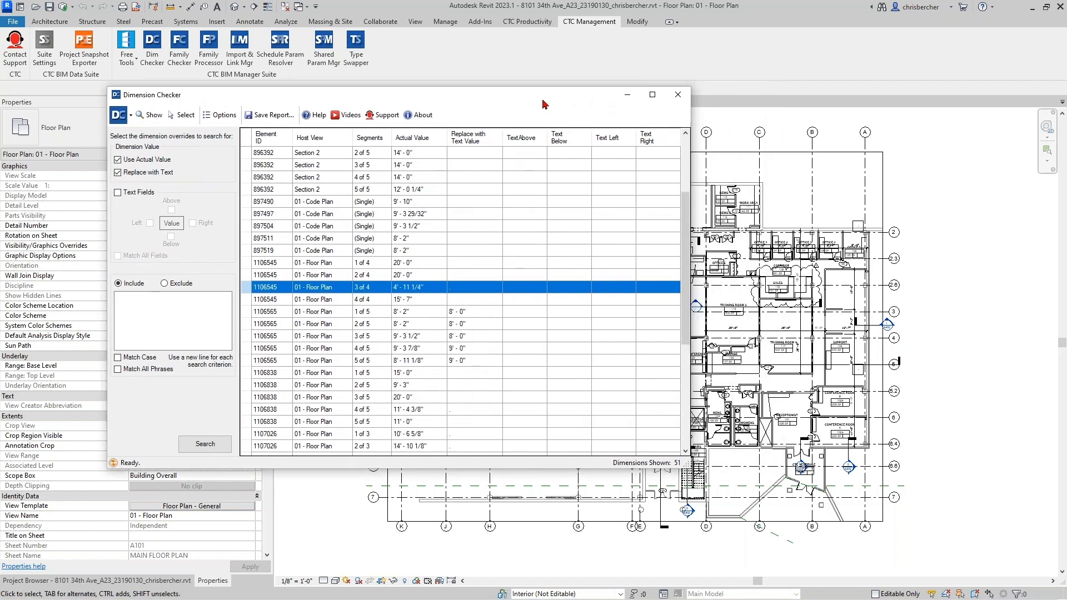
{"action": "left_click", "coordinate": [364, 313]}
{"action": "left_click", "coordinate": [343, 287]}
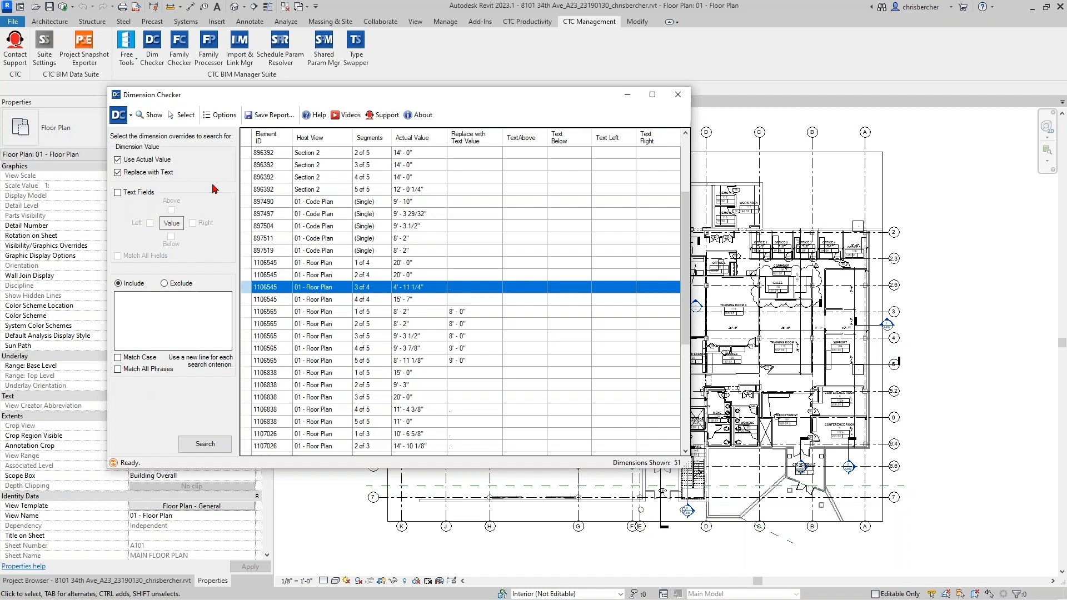
- Select dimension 1106545 in the plan and zoom in on it near Training Room 1
{"action": "left_click", "coordinate": [186, 115]}
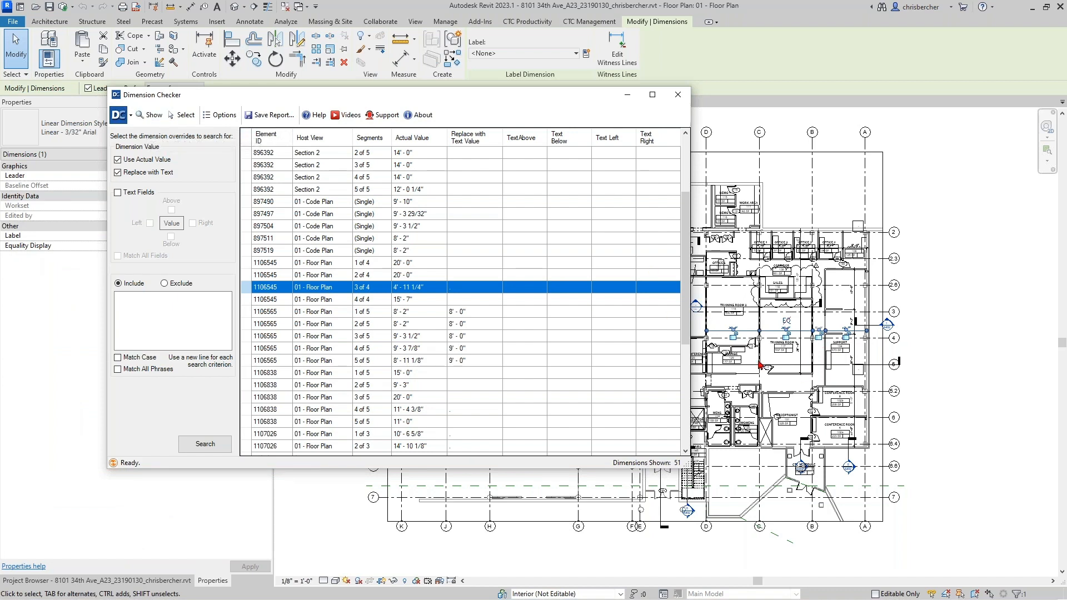
{"action": "middle_click_drag", "start_coordinate": [782, 363], "coordinate": [819, 357]}
{"action": "scroll", "coordinate": [676, 383], "scroll_direction": "up", "scroll_amount": 1}
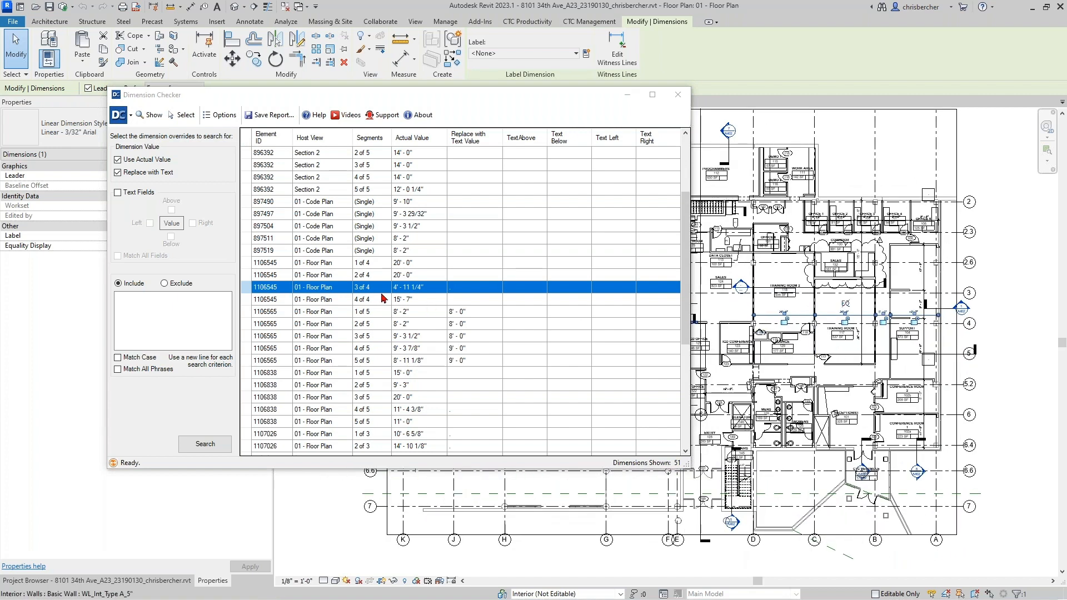
{"action": "scroll", "coordinate": [955, 389], "scroll_direction": "up", "scroll_amount": 2}
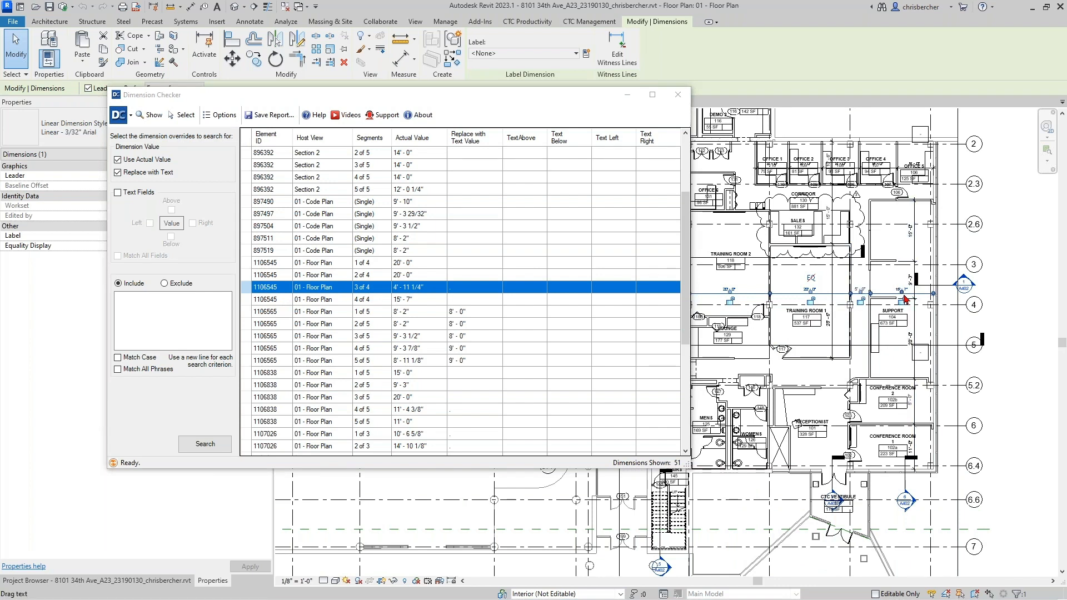
{"action": "scroll", "coordinate": [851, 293], "scroll_direction": "up", "scroll_amount": 2}
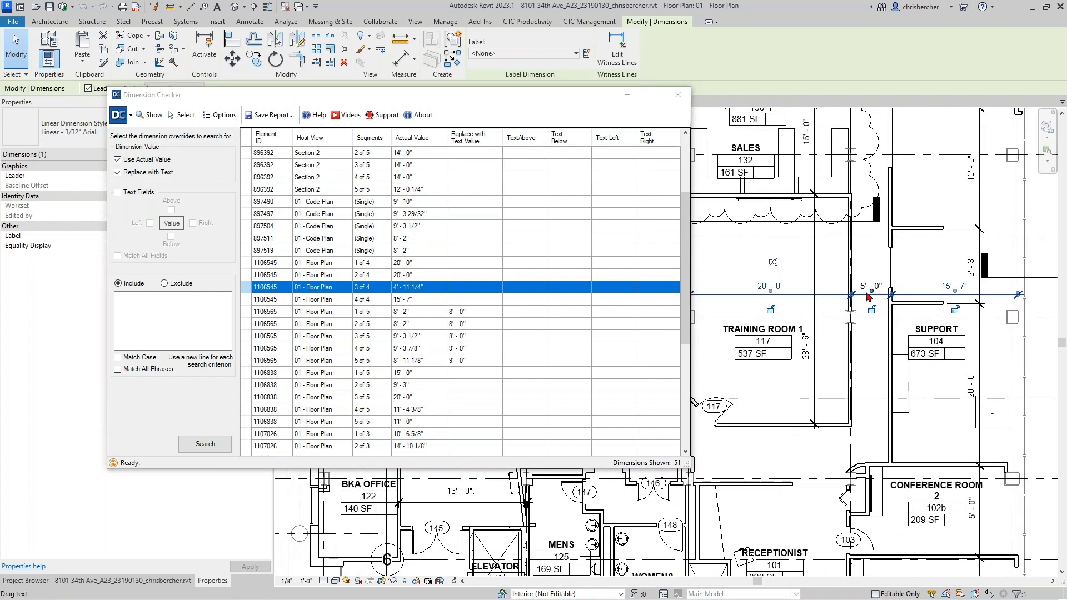
{"action": "scroll", "coordinate": [878, 293], "scroll_direction": "up", "scroll_amount": 1}
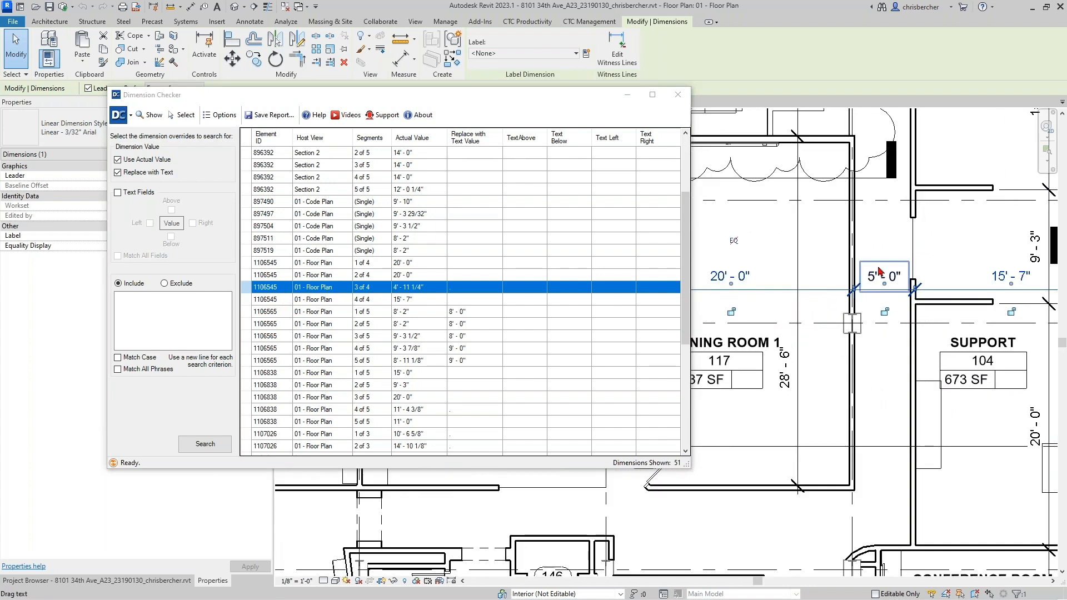
- Move the 5' - 0" text note up off the dimension and open the dimension's text settings
{"action": "left_click", "coordinate": [883, 331]}
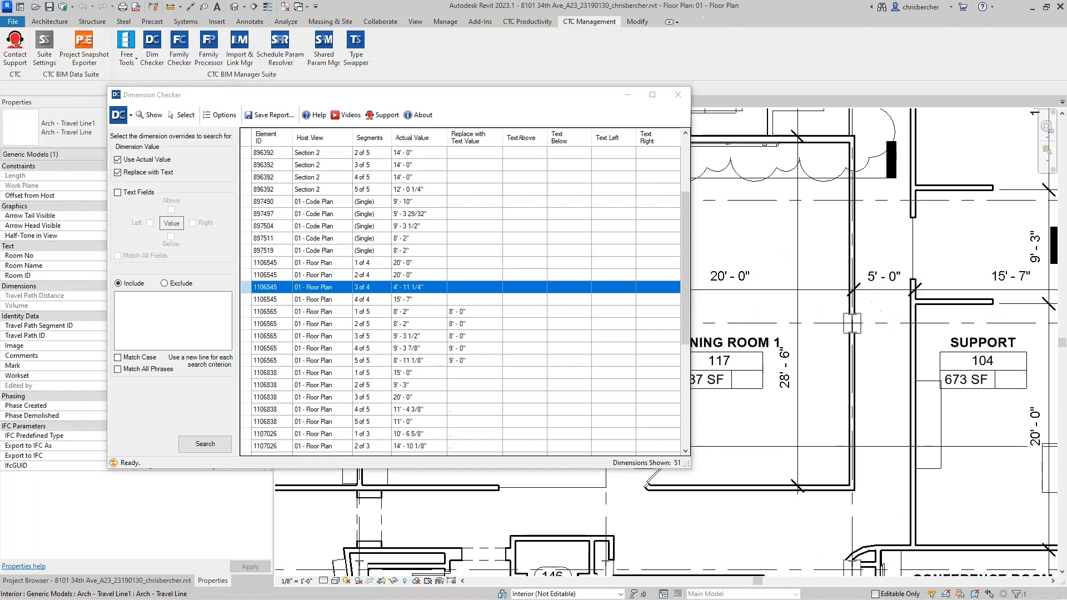
{"action": "left_click", "coordinate": [872, 270]}
{"action": "left_click_drag", "start_coordinate": [862, 261], "coordinate": [862, 233]}
{"action": "scroll", "coordinate": [874, 284], "scroll_direction": "up", "scroll_amount": 2}
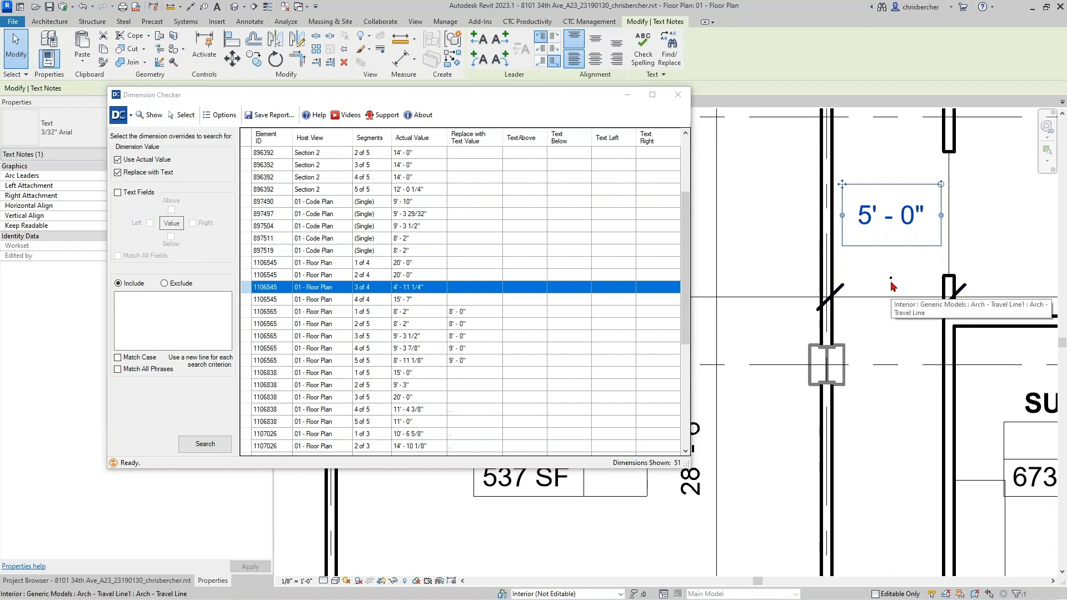
{"action": "left_click", "coordinate": [885, 297]}
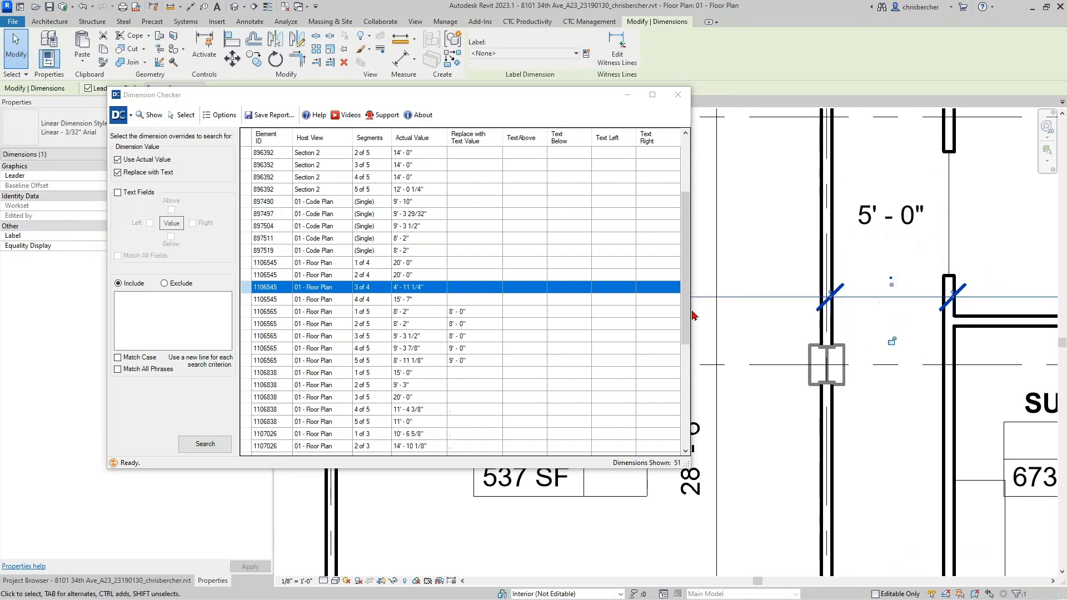
{"action": "left_click", "coordinate": [888, 274]}
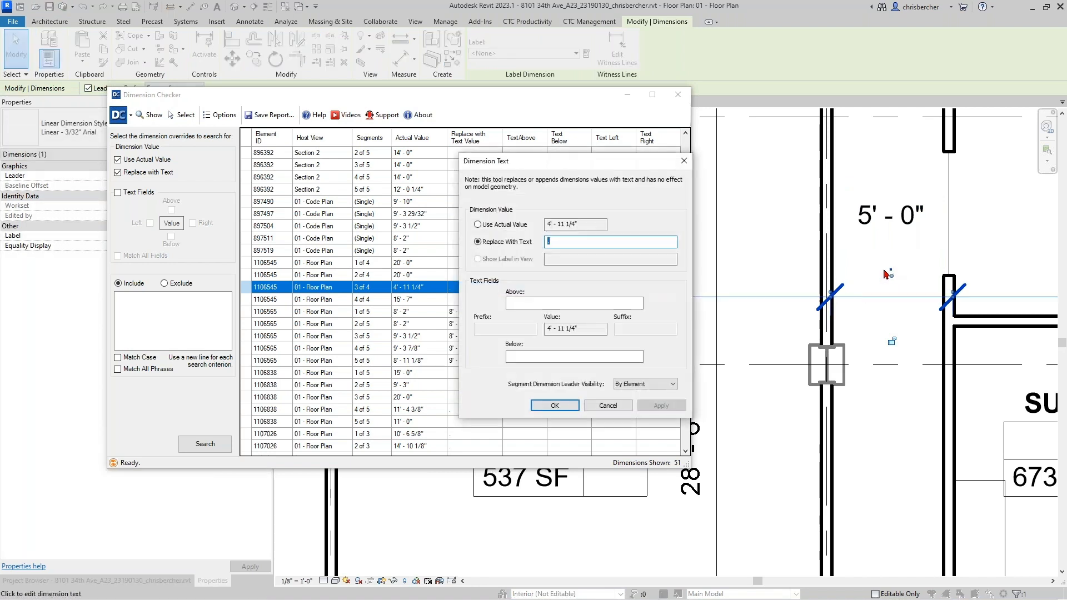
- Set the 4' - 11 1/4" segment to Use Actual Value and confirm
{"action": "left_click", "coordinate": [478, 225]}
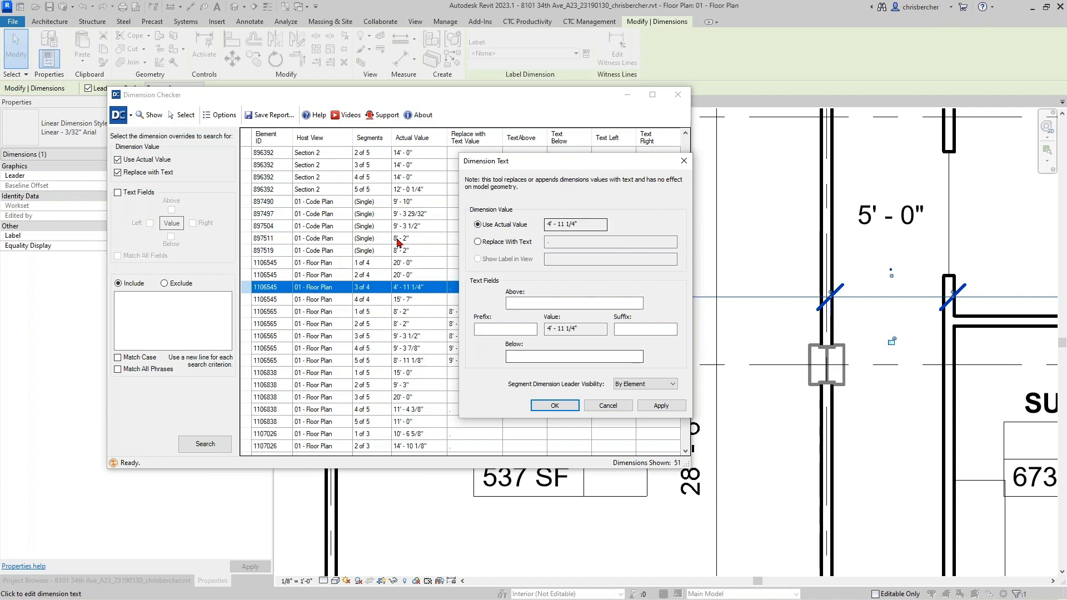
{"action": "left_click", "coordinate": [571, 408]}
{"action": "scroll", "coordinate": [906, 436], "scroll_direction": "down", "scroll_amount": 1}
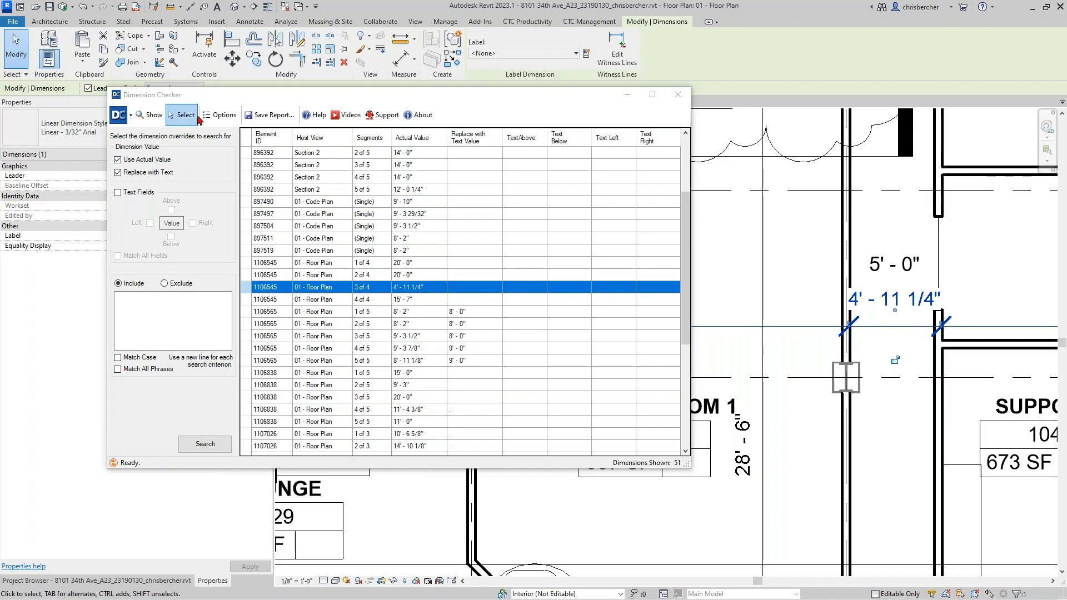
- Widen the Dimension Checker slightly and delete the leftover 5' - 0" text note
{"action": "left_click", "coordinate": [375, 247]}
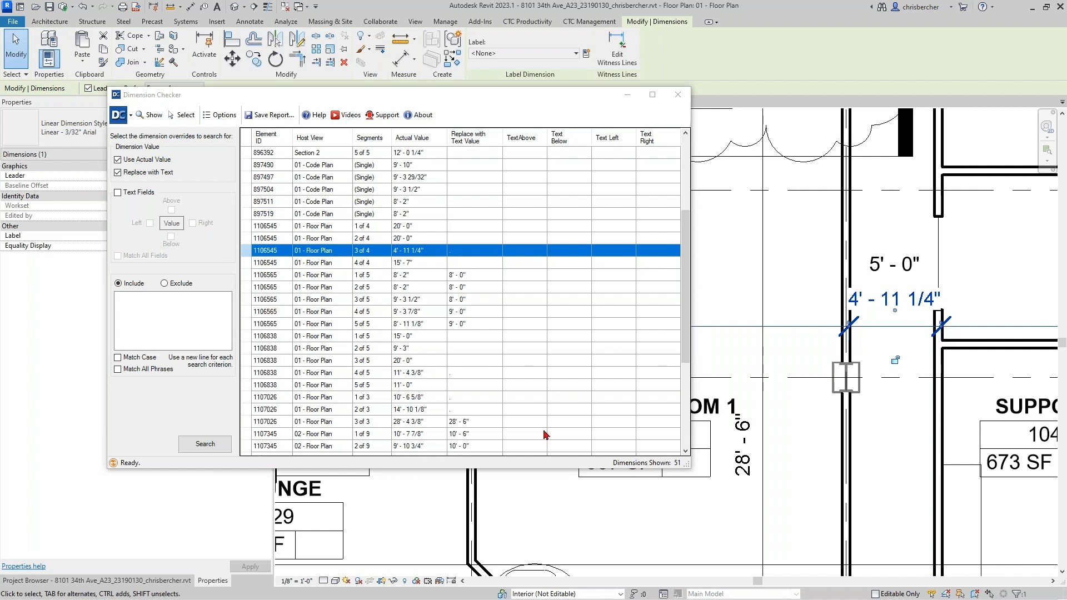
{"action": "left_click_drag", "start_coordinate": [692, 469], "coordinate": [713, 476]}
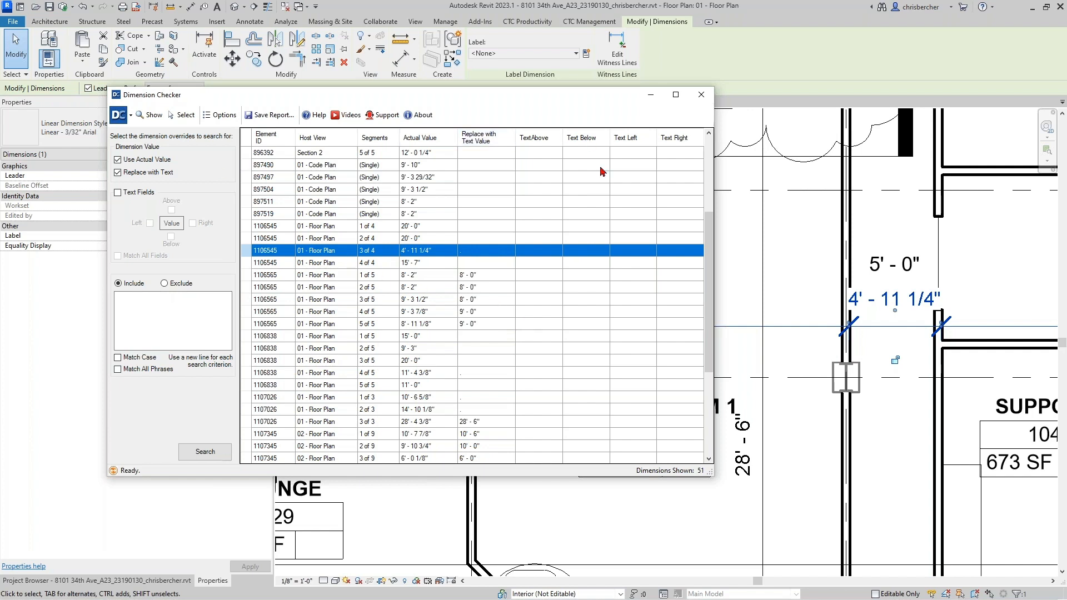
{"action": "left_click", "coordinate": [877, 267]}
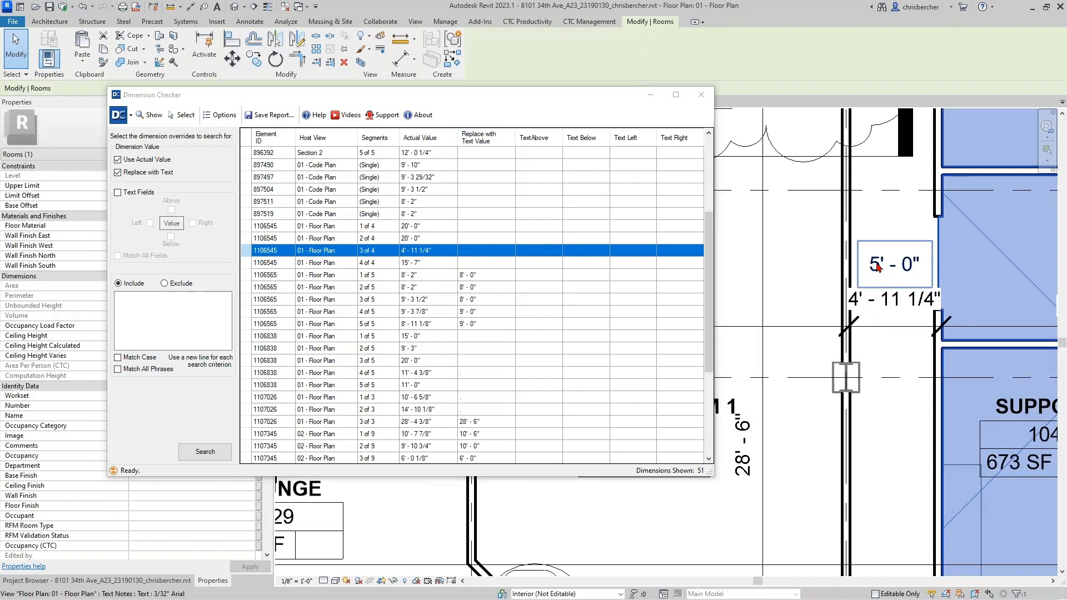
{"action": "key", "text": "Delete"}
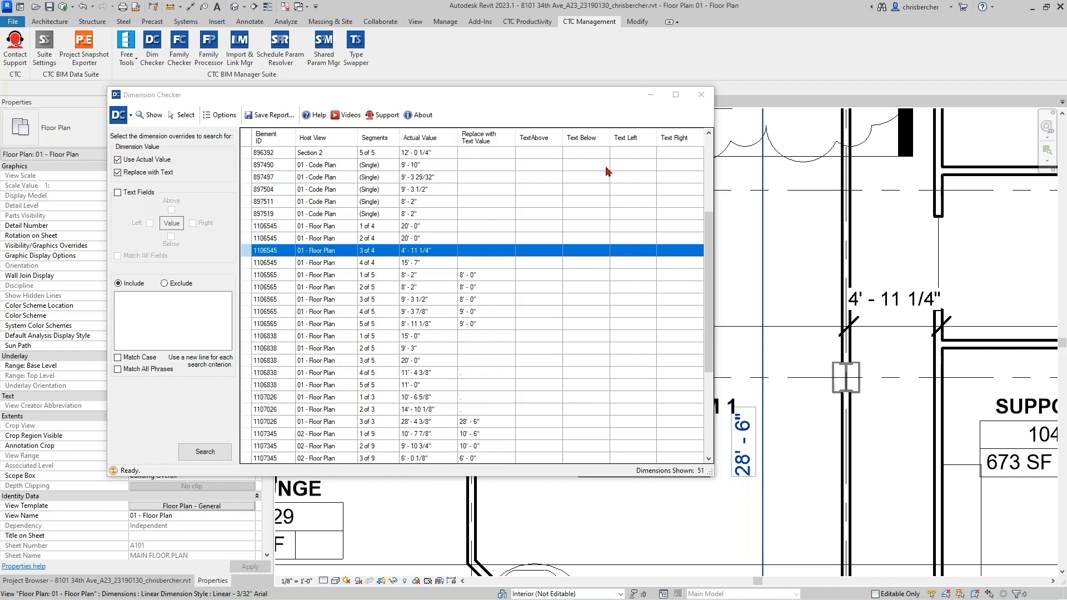
{"action": "scroll", "coordinate": [437, 267], "scroll_direction": "down", "scroll_amount": 2}
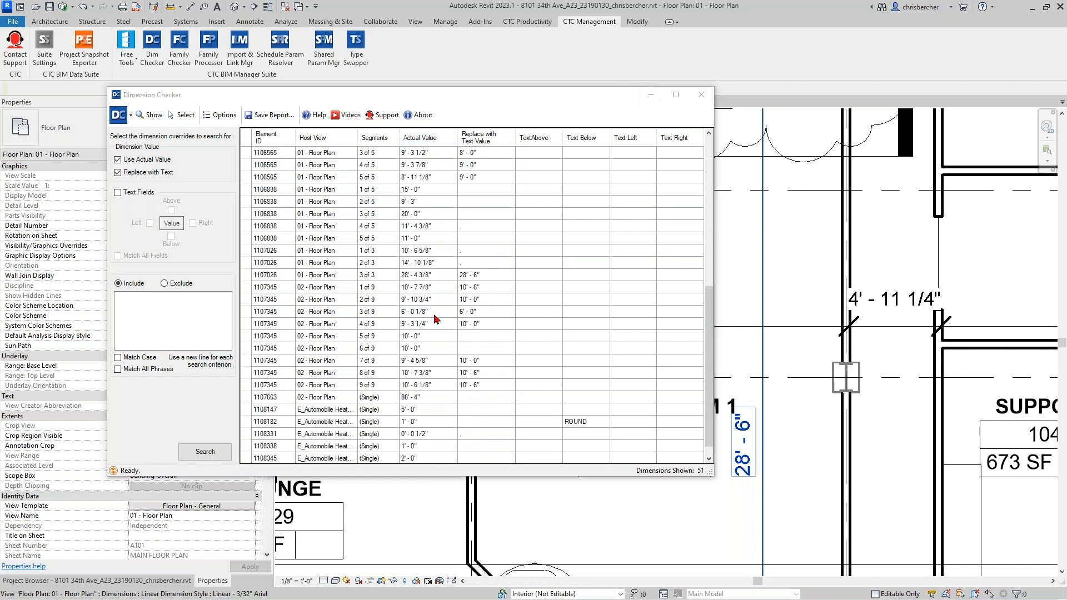
{"action": "scroll", "coordinate": [437, 317], "scroll_direction": "up", "scroll_amount": 5}
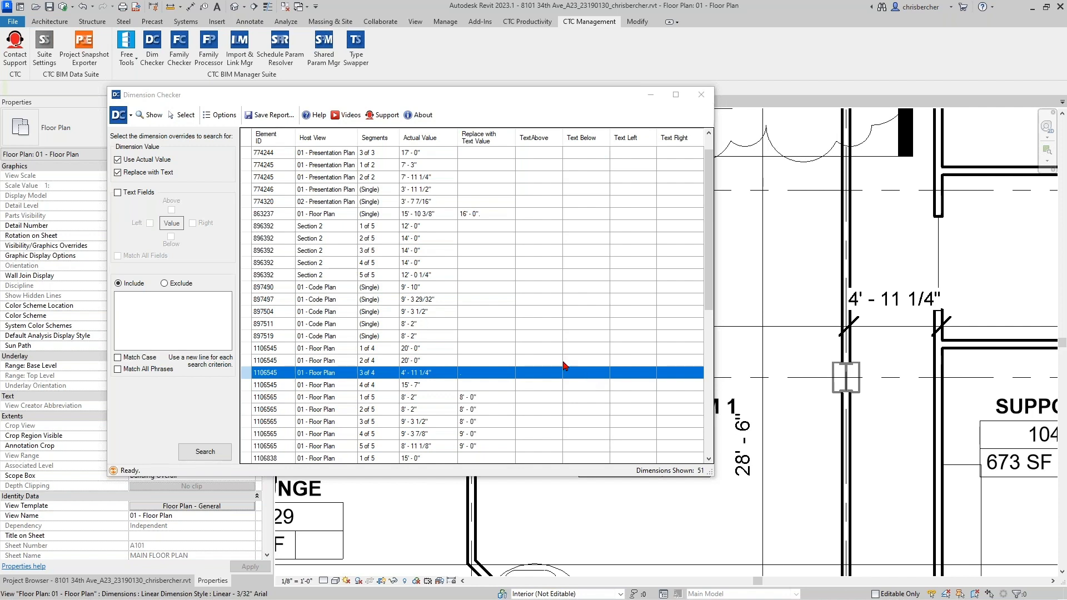
- Close the Dimension Checker window and switch to the Insert ribbon tab
{"action": "left_click", "coordinate": [702, 95]}
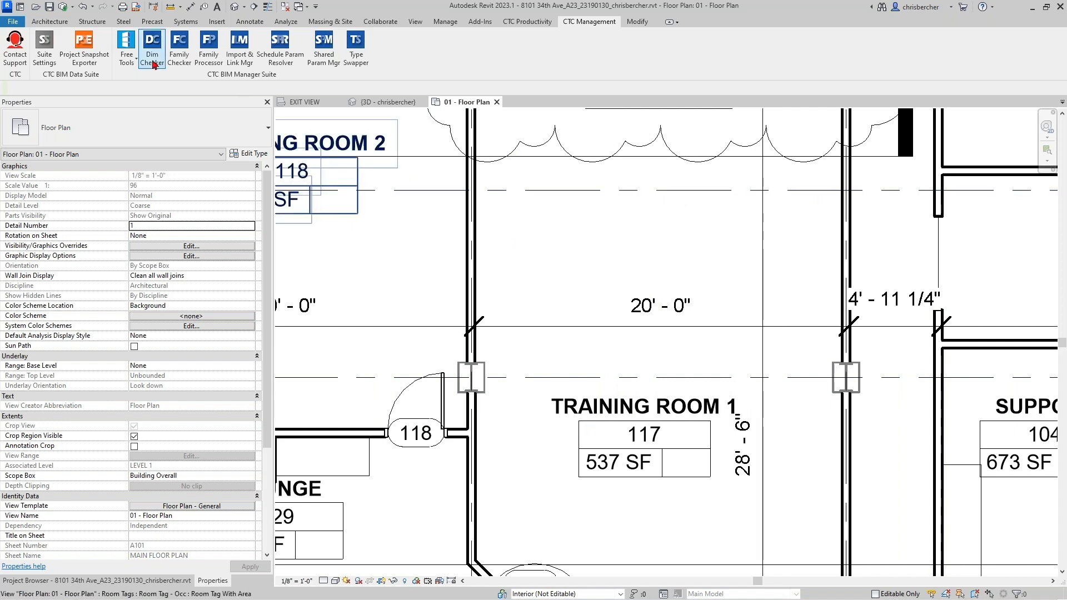
{"action": "left_click", "coordinate": [217, 21]}
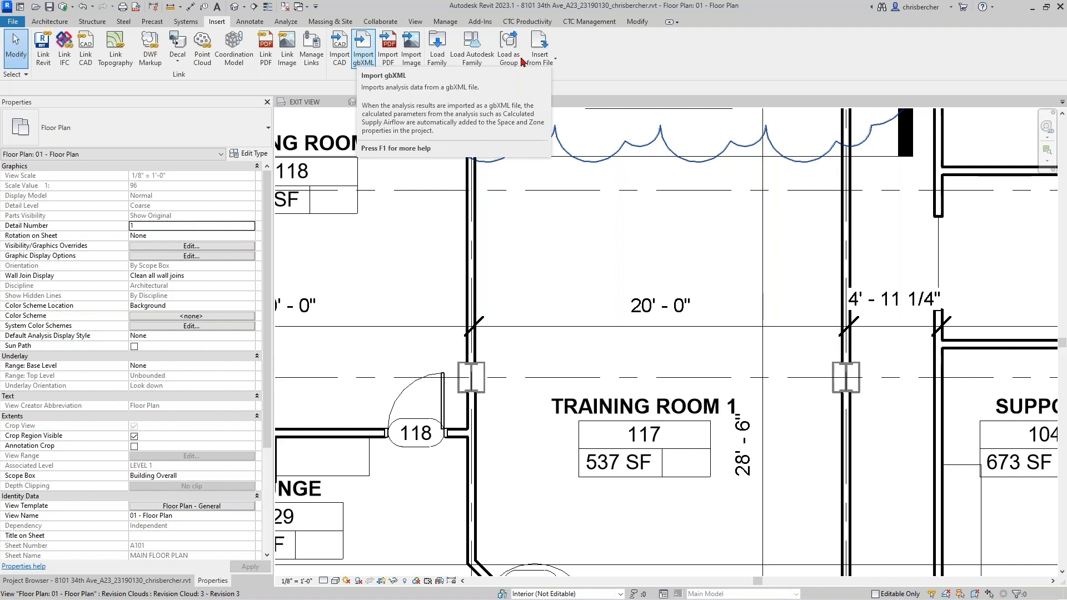
- Open the CTC Import & Link Manager and widen its Name and Host View columns
{"action": "left_click", "coordinate": [580, 22]}
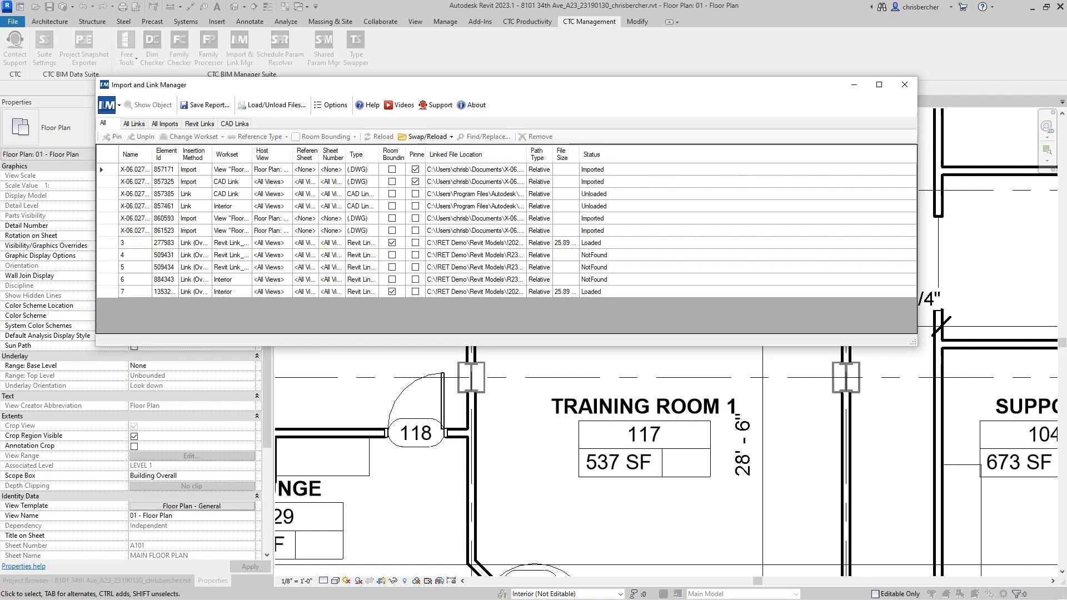
{"action": "left_click_drag", "start_coordinate": [152, 151], "coordinate": [174, 151]}
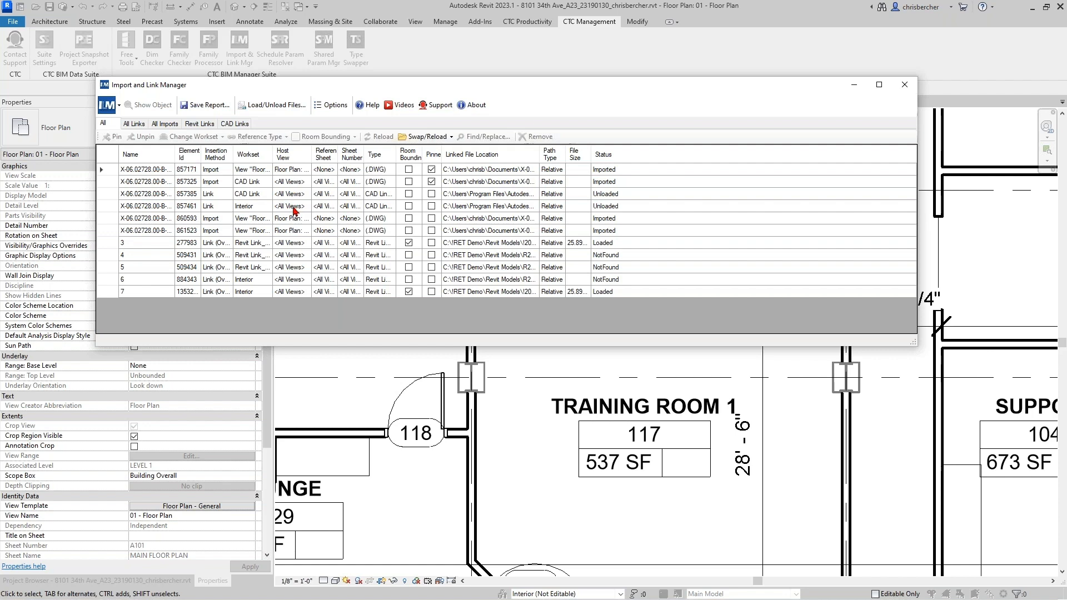
{"action": "left_click", "coordinate": [293, 171]}
{"action": "left_click_drag", "start_coordinate": [312, 155], "coordinate": [385, 153]}
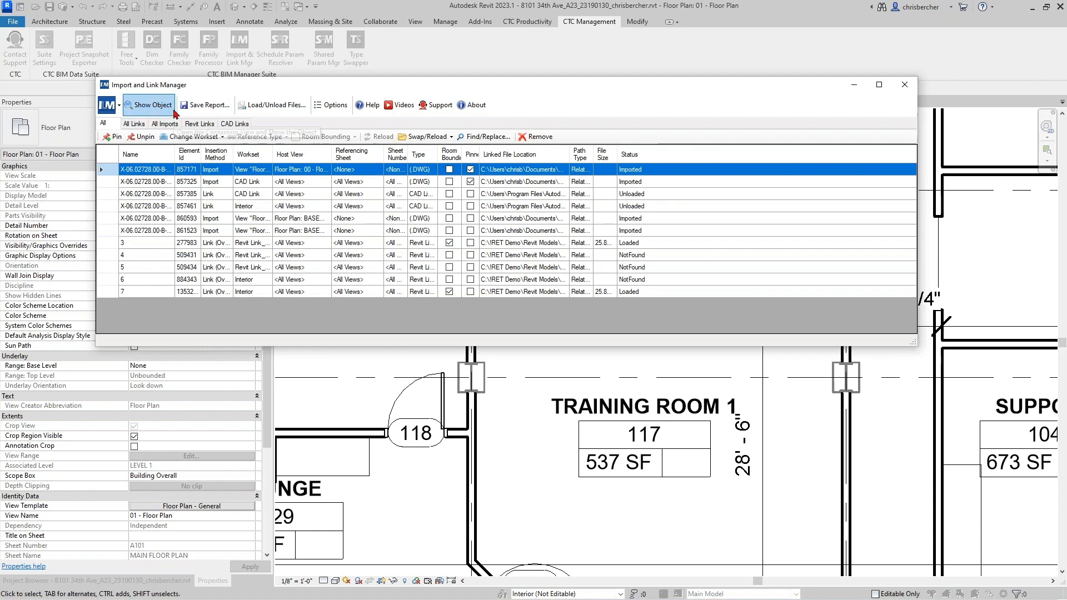
- Cycle through the Imports, All Links, Revit Links and CAD Links lists, ending on the five Revit links
{"action": "left_click", "coordinate": [144, 128]}
{"action": "left_click", "coordinate": [167, 124]}
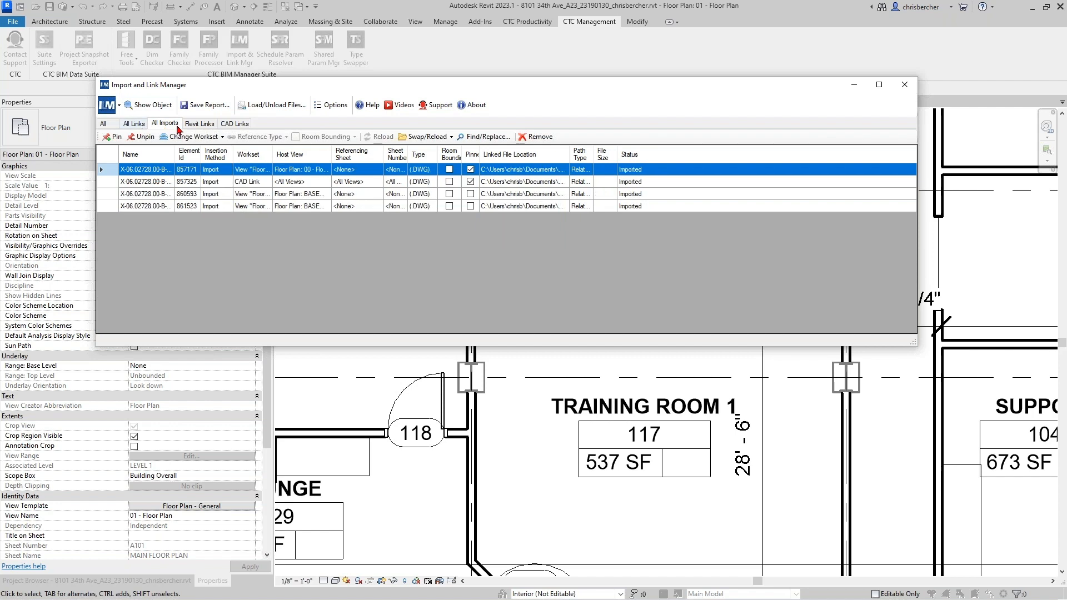
{"action": "left_click", "coordinate": [137, 124]}
{"action": "left_click", "coordinate": [165, 124]}
{"action": "left_click", "coordinate": [198, 124]}
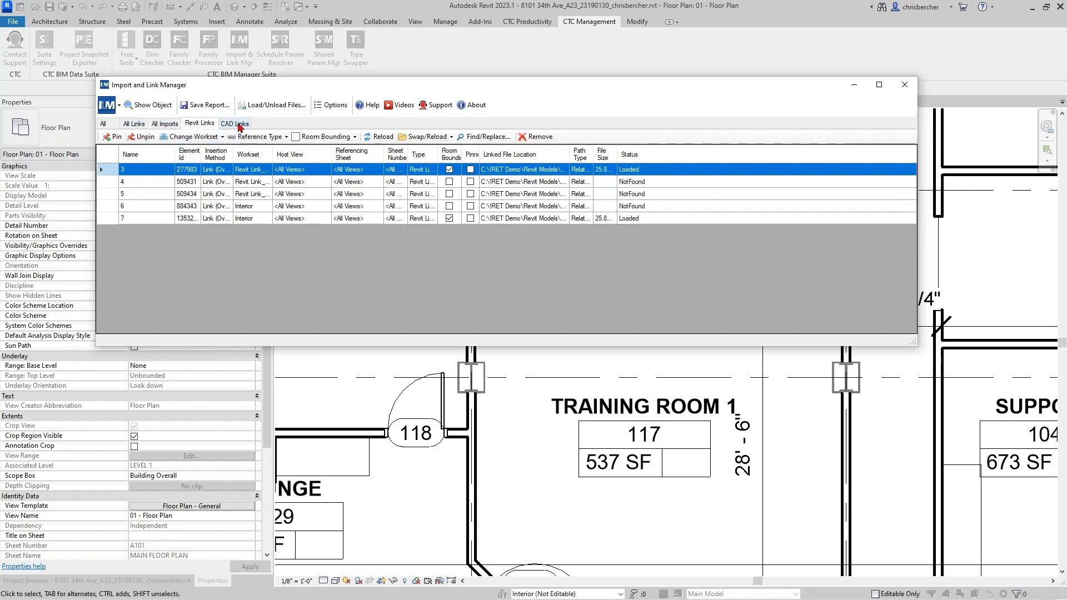
{"action": "left_click", "coordinate": [239, 123]}
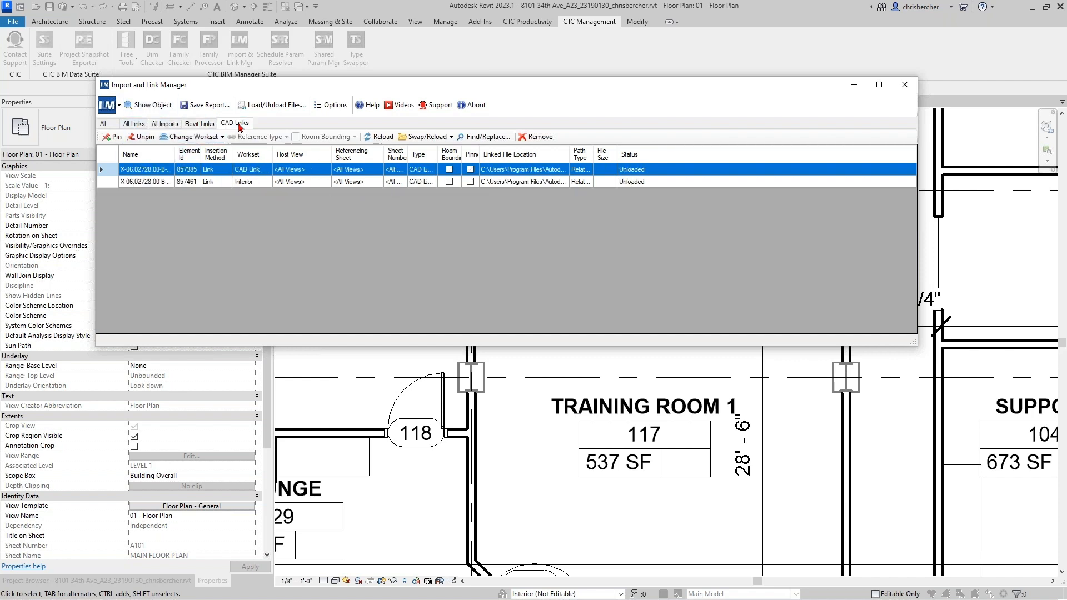
{"action": "left_click", "coordinate": [160, 128]}
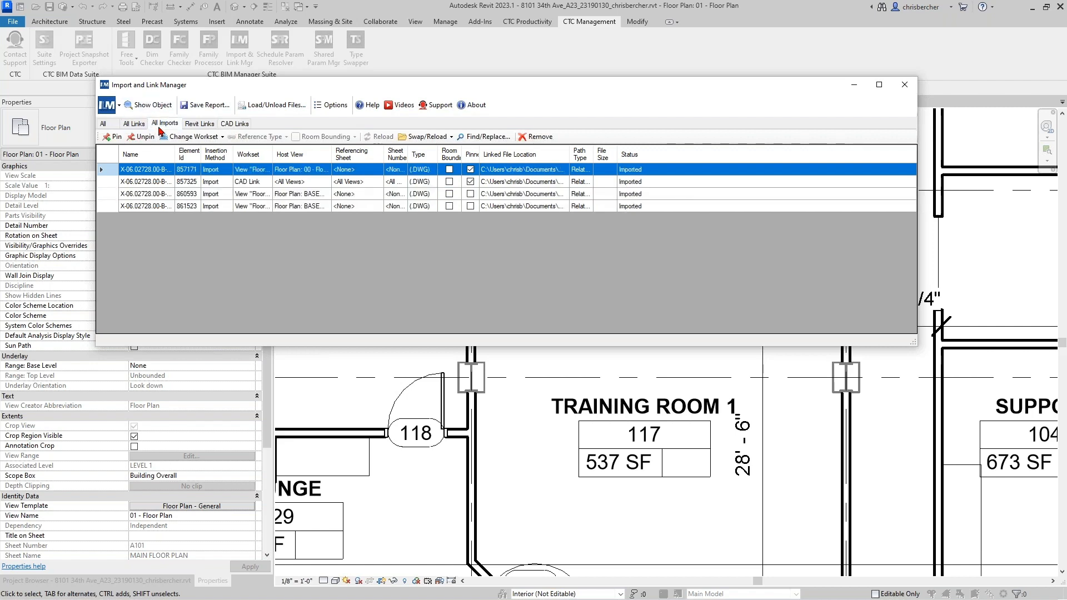
{"action": "left_click", "coordinate": [199, 123]}
- Resize the Element Id, Insertion Method and Linked File Location columns of the Revit links list
{"action": "left_click_drag", "start_coordinate": [201, 157], "coordinate": [221, 157]}
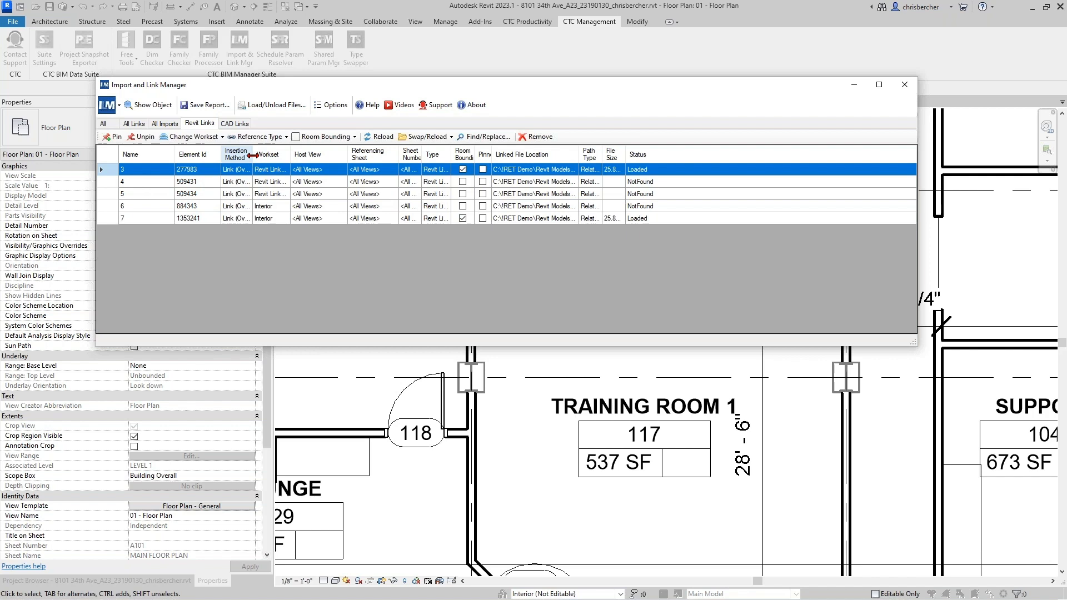
{"action": "left_click_drag", "start_coordinate": [253, 156], "coordinate": [306, 157]}
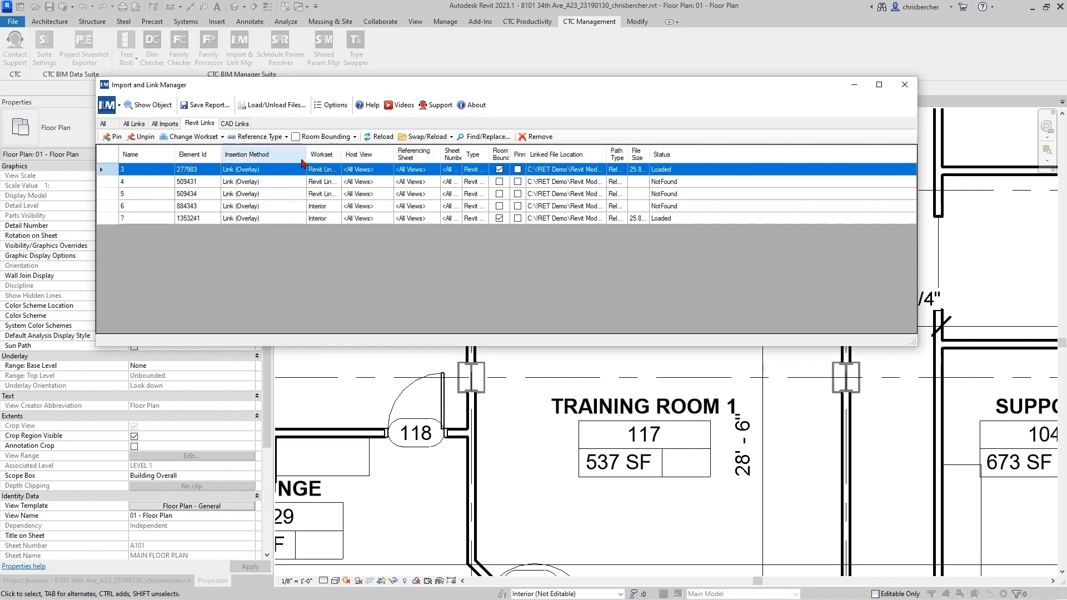
{"action": "left_click_drag", "start_coordinate": [306, 156], "coordinate": [530, 158]}
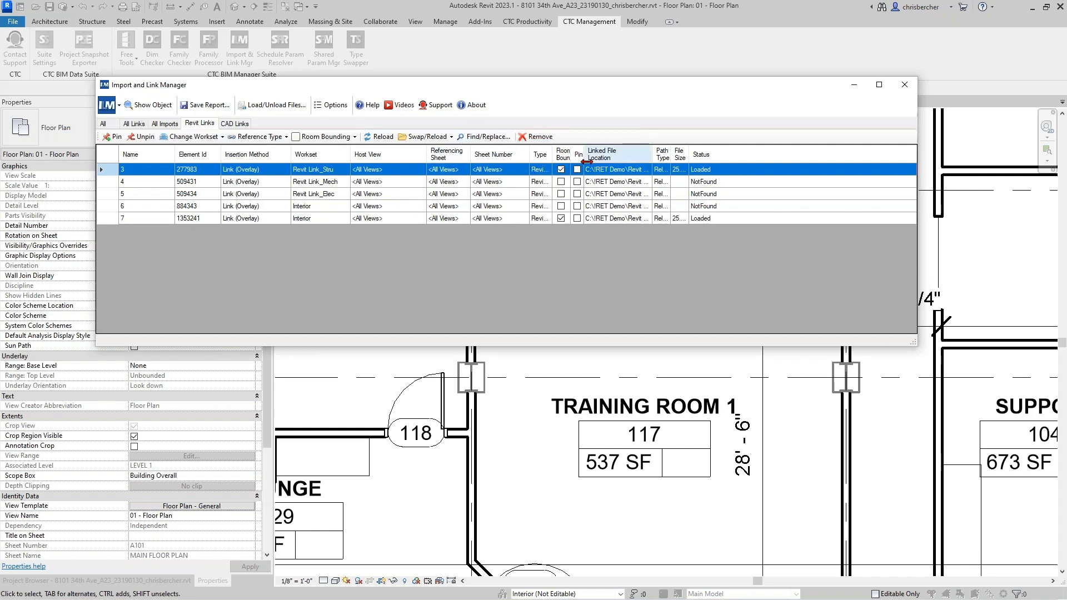
{"action": "left_click_drag", "start_coordinate": [584, 155], "coordinate": [629, 158]}
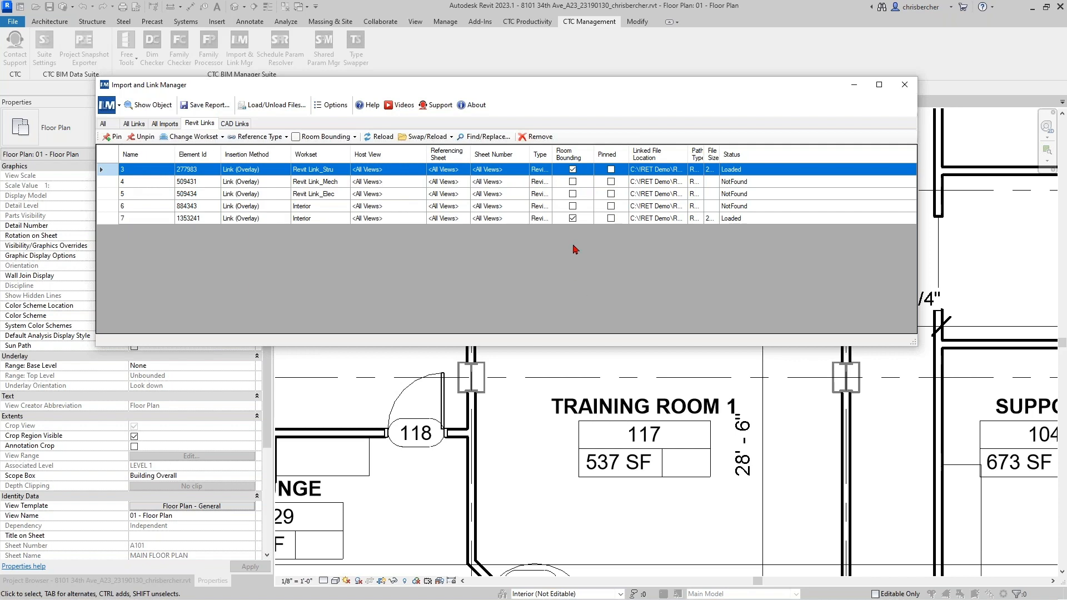
- Widen the File Size and Path Type columns to show 25.89 MB and Relative
{"action": "left_click", "coordinate": [573, 219]}
{"action": "left_click", "coordinate": [255, 220]}
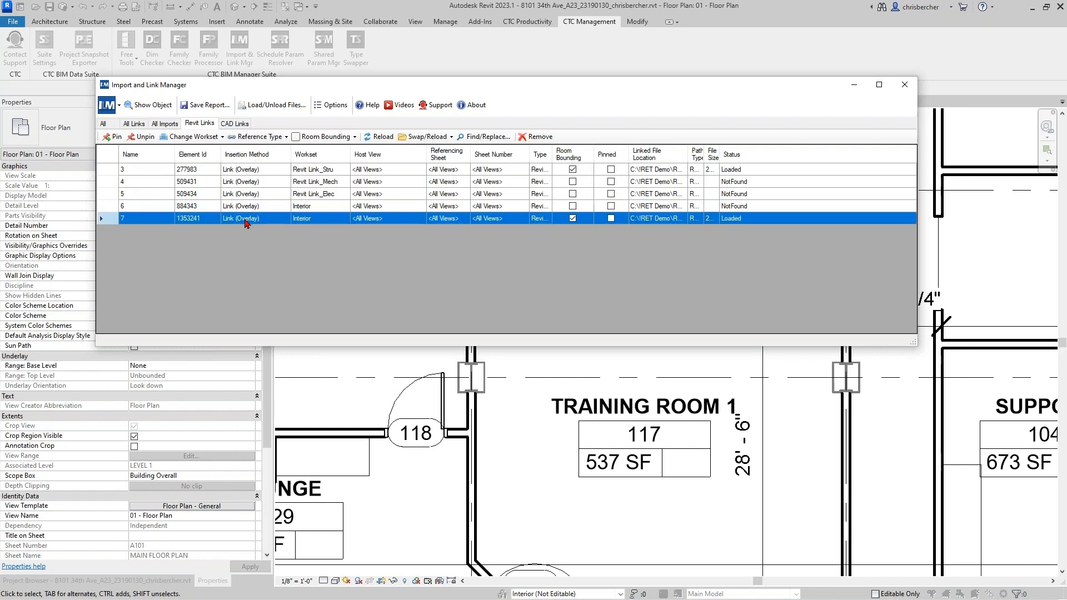
{"action": "left_click_drag", "start_coordinate": [720, 154], "coordinate": [744, 154]}
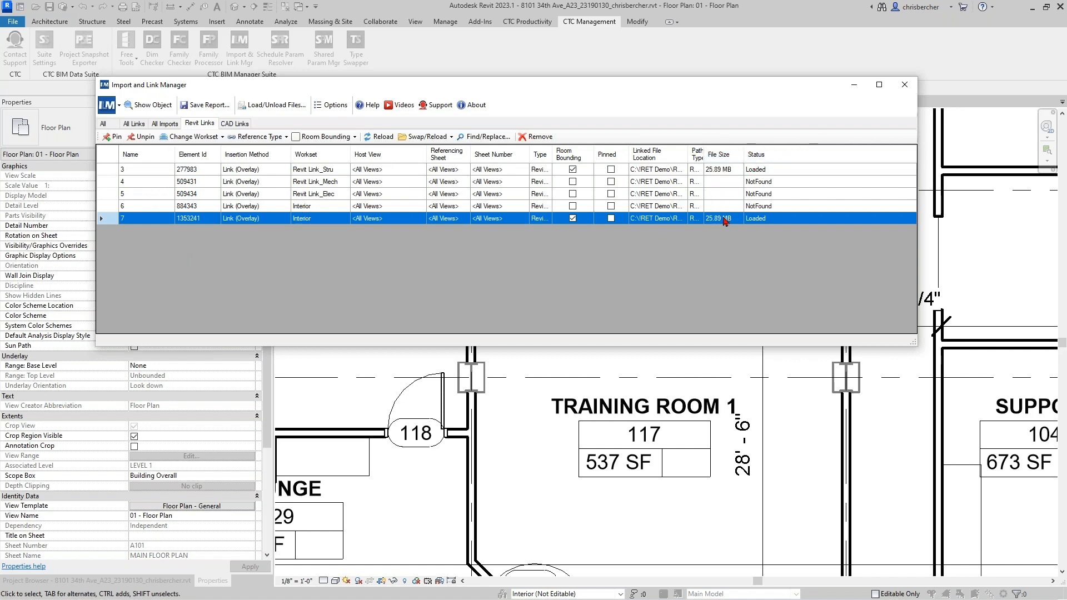
{"action": "left_click", "coordinate": [708, 171]}
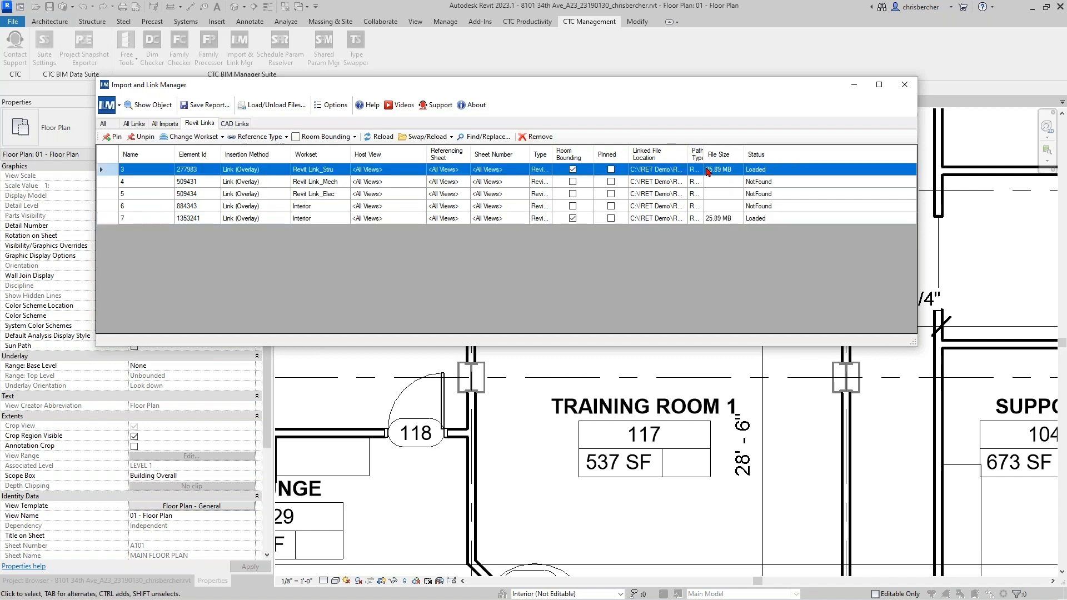
{"action": "left_click_drag", "start_coordinate": [703, 156], "coordinate": [725, 156]}
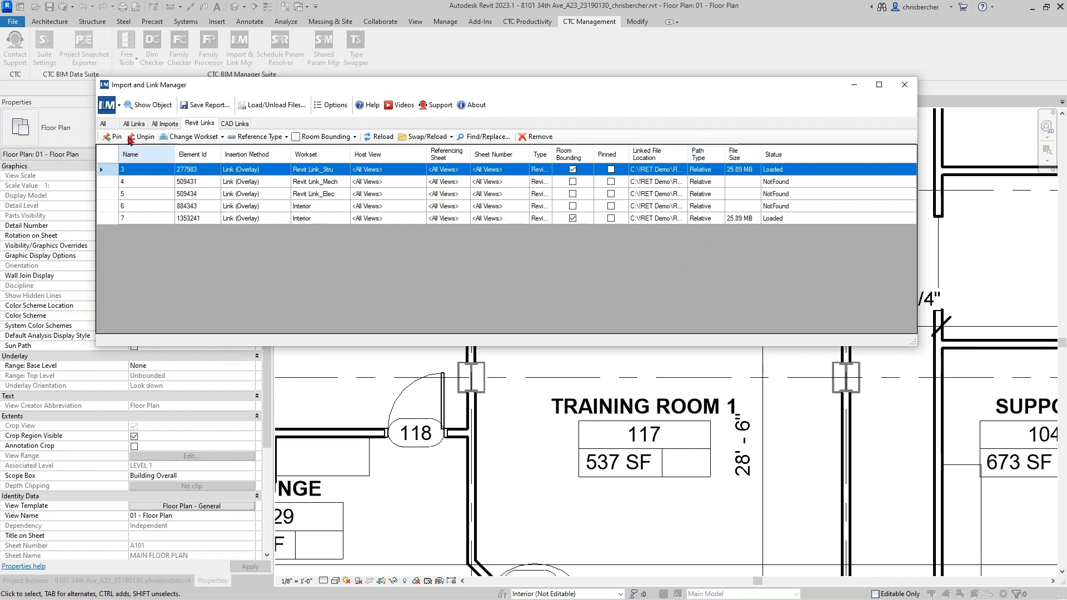
- Return to the Revit Links list via All and widen Linked File Location to show full paths
{"action": "left_click", "coordinate": [107, 124]}
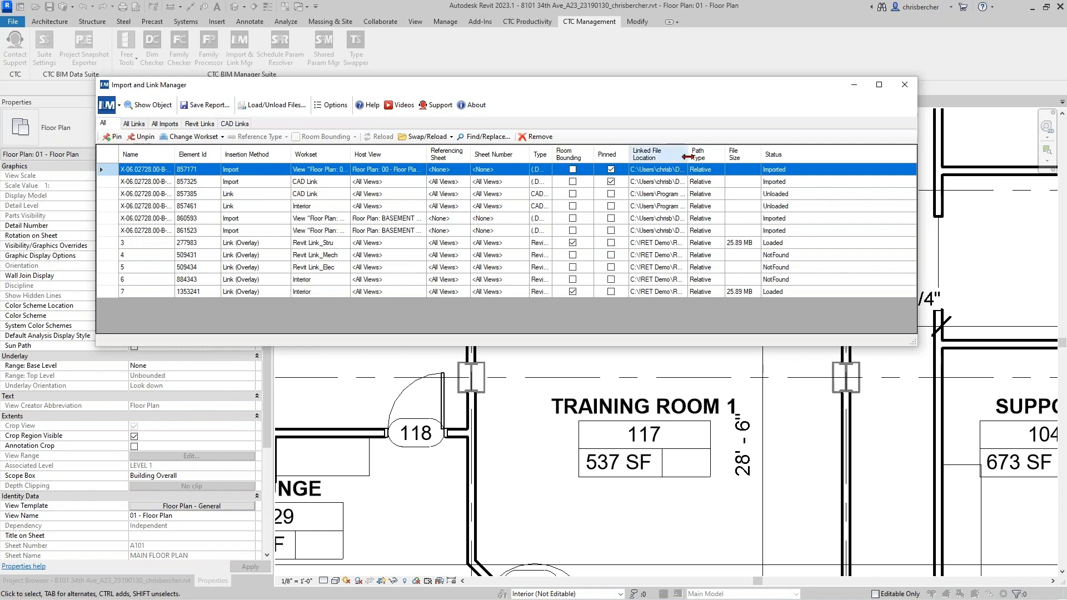
{"action": "left_click", "coordinate": [195, 126]}
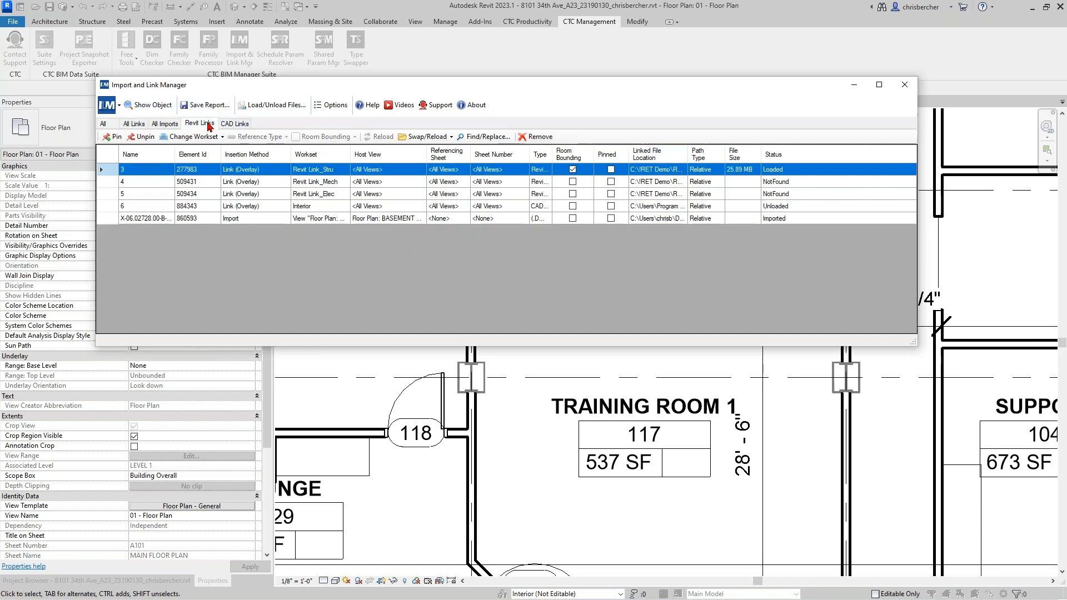
{"action": "left_click_drag", "start_coordinate": [689, 155], "coordinate": [838, 145]}
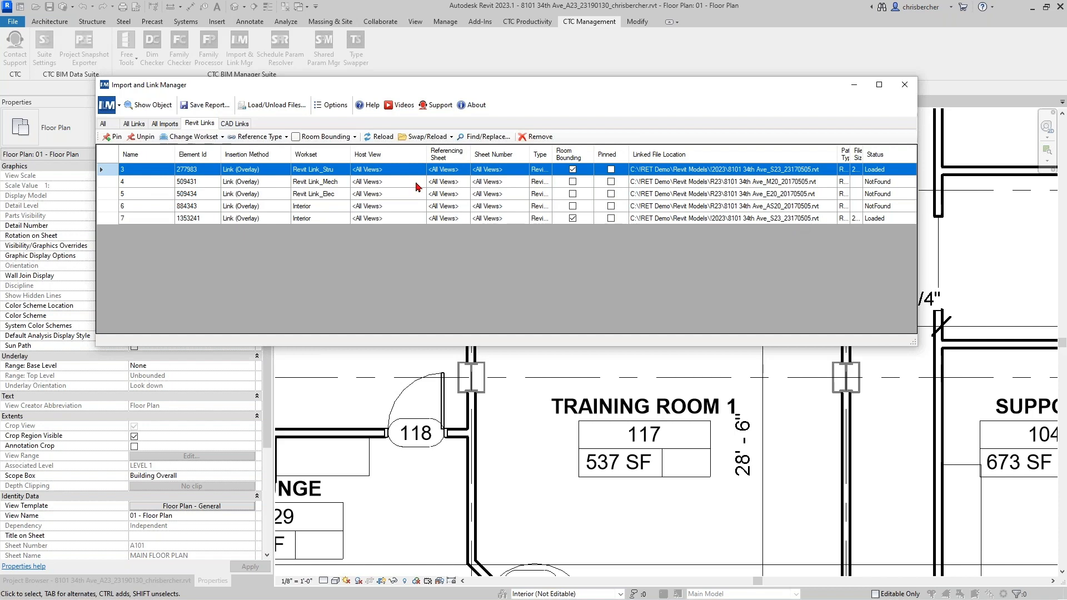
- Remove the Interior link 1353241 and select the four remaining Revit links
{"action": "left_click", "coordinate": [329, 217]}
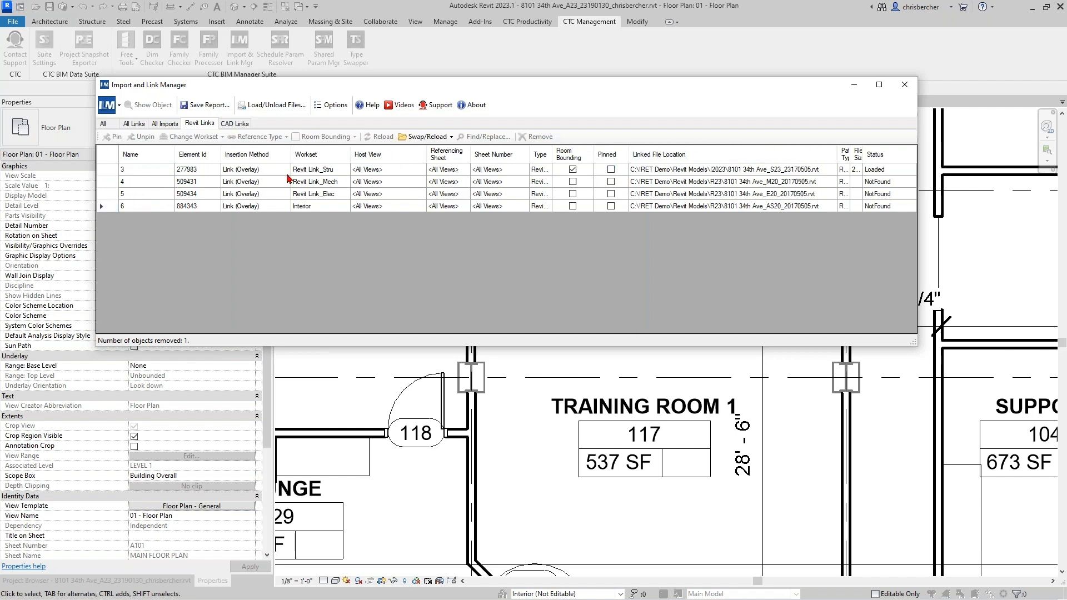
{"action": "left_click_drag", "start_coordinate": [147, 169], "coordinate": [150, 213]}
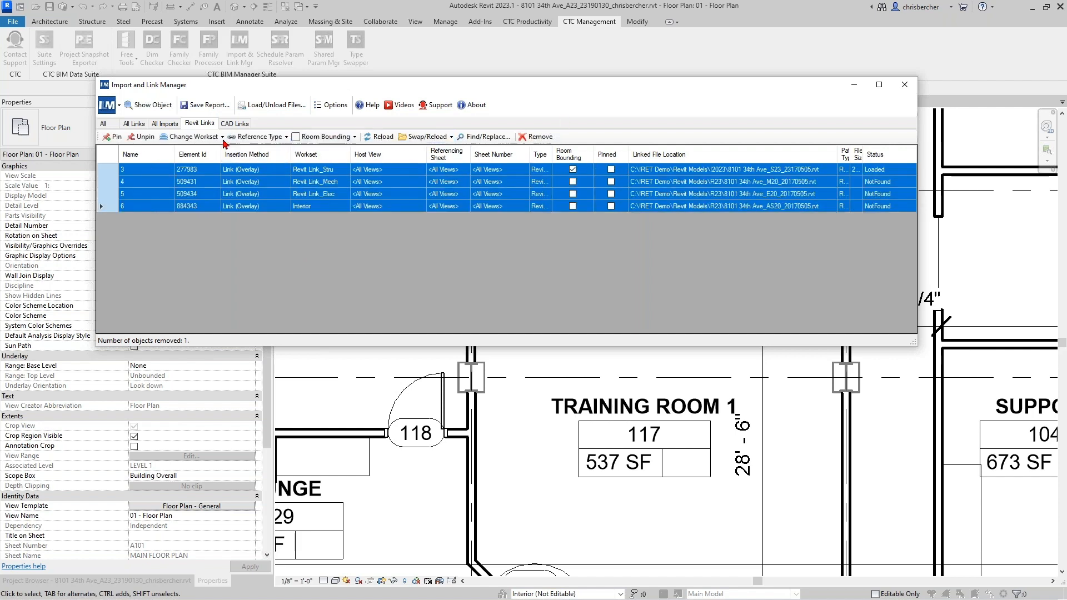
- Pin the four remaining links, then select the three NotFound links
{"action": "left_click", "coordinate": [112, 137]}
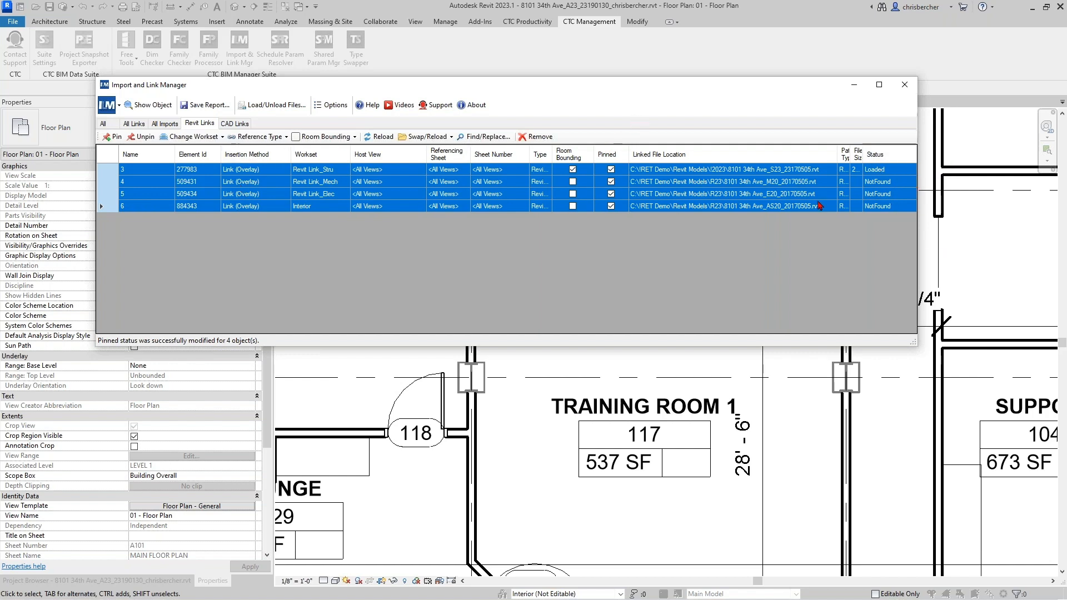
{"action": "left_click", "coordinate": [775, 192]}
{"action": "left_click_drag", "start_coordinate": [781, 187], "coordinate": [780, 212]}
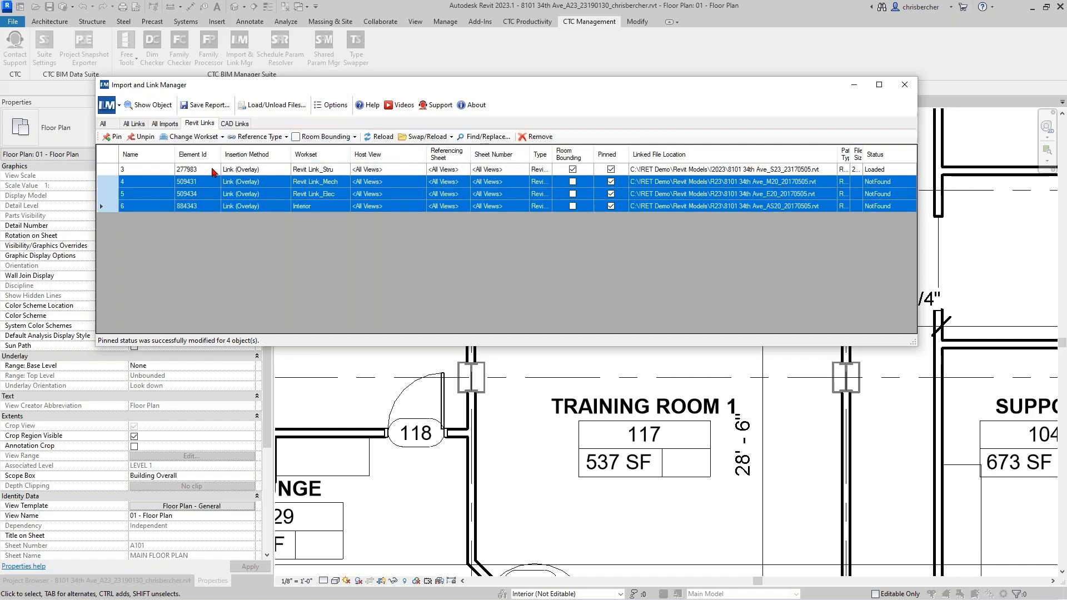
- Start Swap/Reload From Folder for the three NotFound links and browse to This PC
{"action": "left_click", "coordinate": [433, 138]}
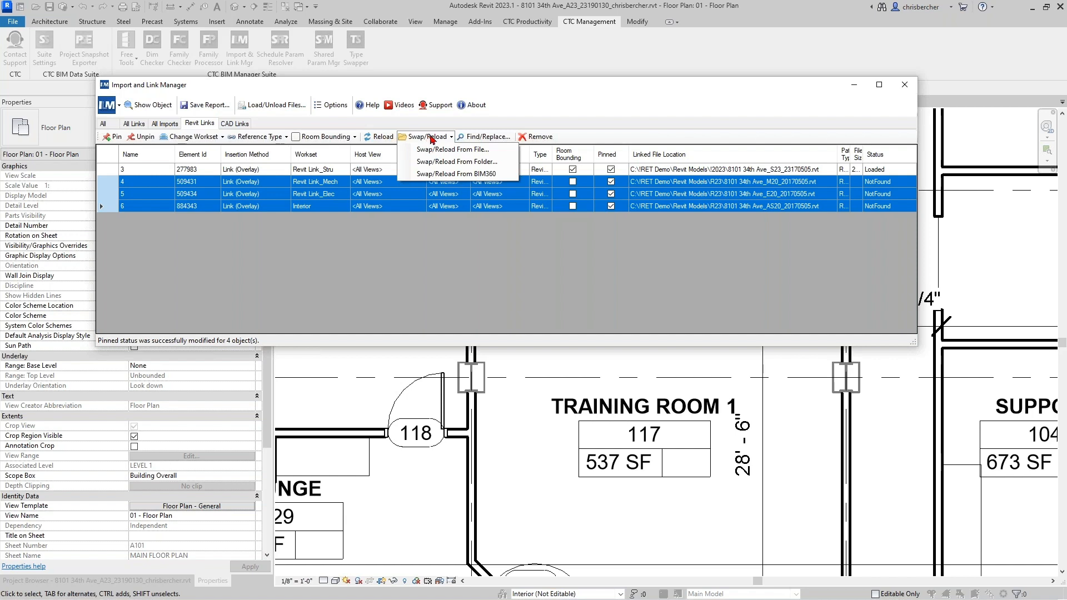
{"action": "left_click", "coordinate": [453, 162]}
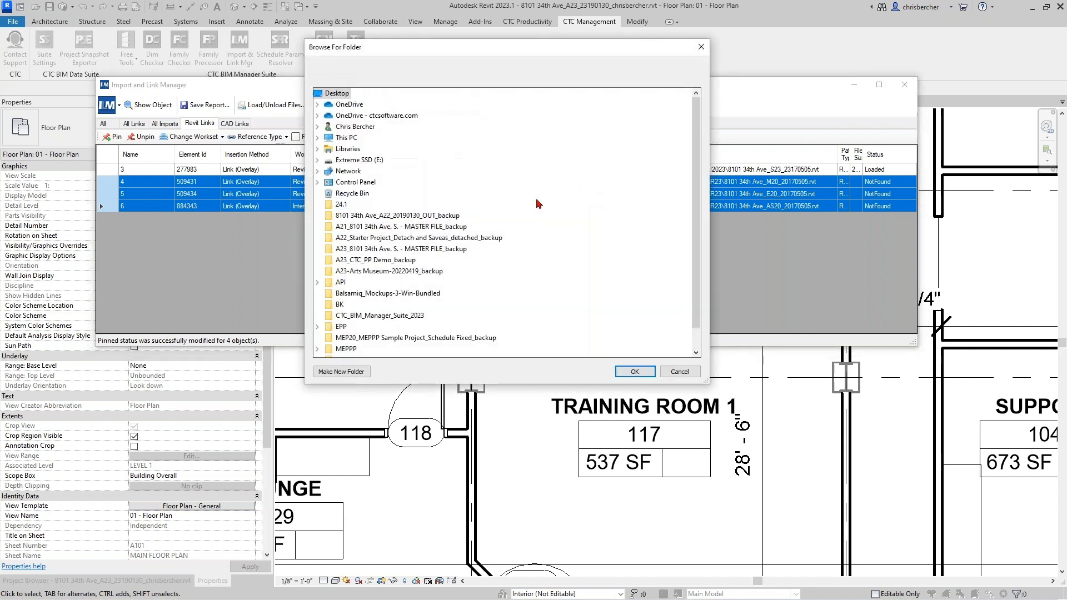
{"action": "double_click", "coordinate": [345, 127]}
{"action": "left_click", "coordinate": [342, 138]}
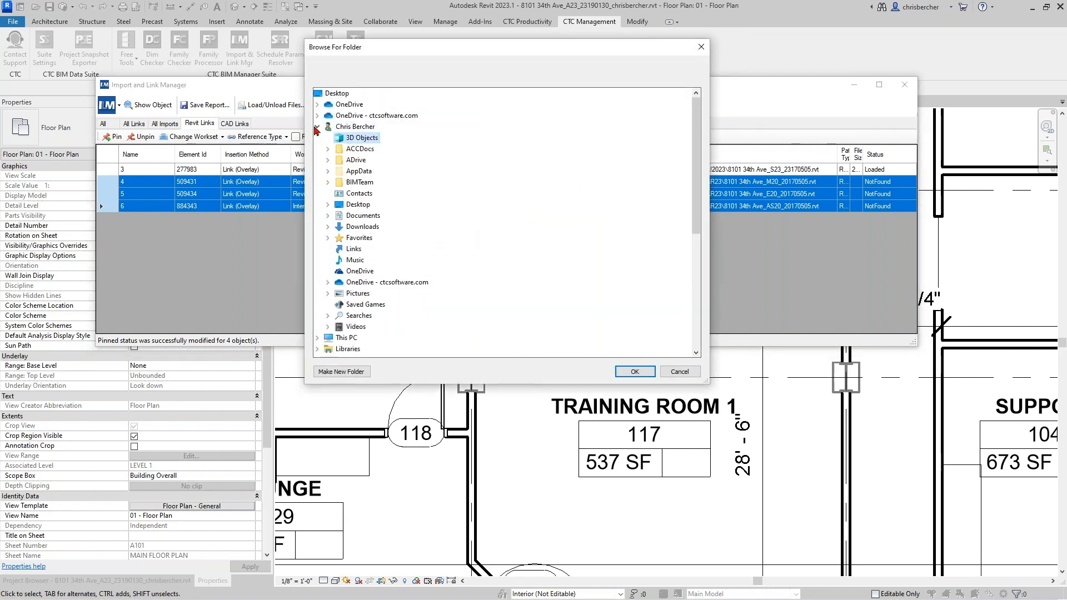
{"action": "left_click", "coordinate": [317, 127]}
{"action": "left_click", "coordinate": [345, 139]}
{"action": "left_click", "coordinate": [317, 137]}
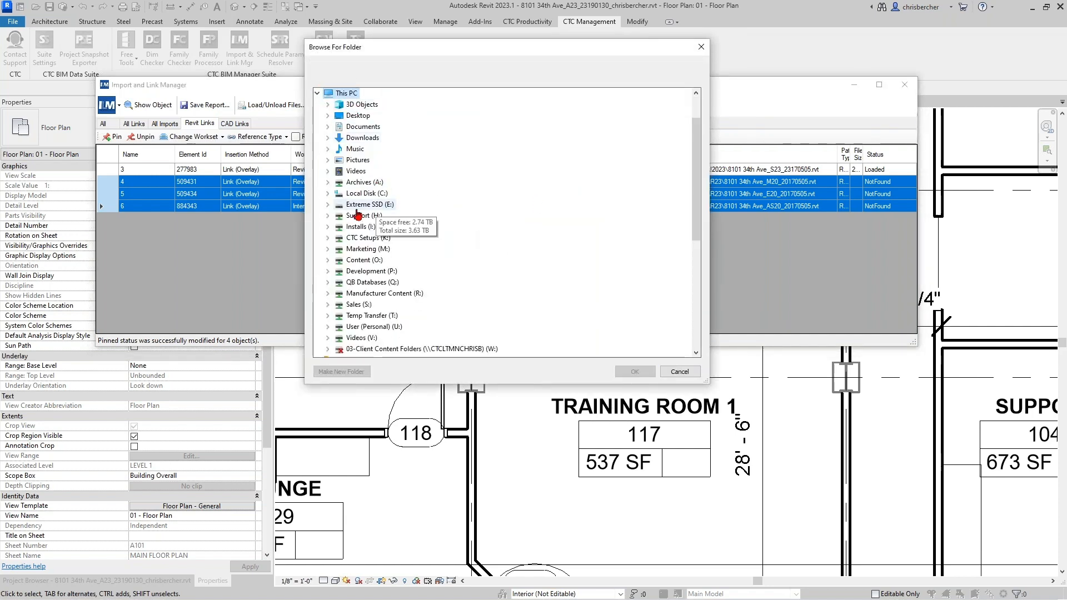
- Choose C:\!RET Demo\Revit Models\!2023 as the reload folder; zero links get reloaded
{"action": "double_click", "coordinate": [367, 194]}
{"action": "scroll", "coordinate": [374, 250], "scroll_direction": "down", "scroll_amount": 2}
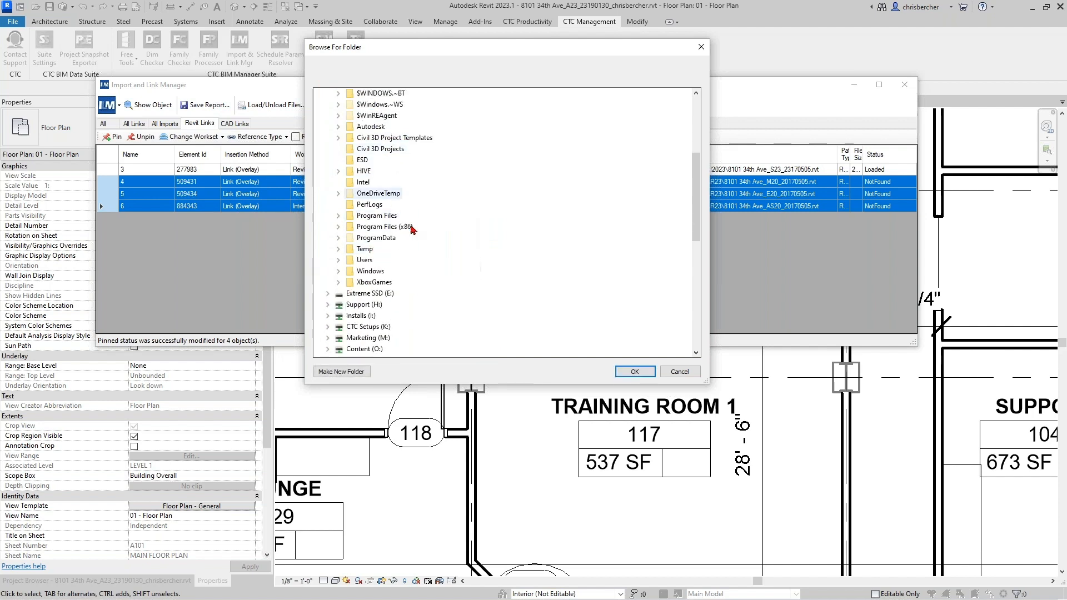
{"action": "scroll", "coordinate": [410, 229], "scroll_direction": "up", "scroll_amount": 1}
{"action": "double_click", "coordinate": [376, 118]}
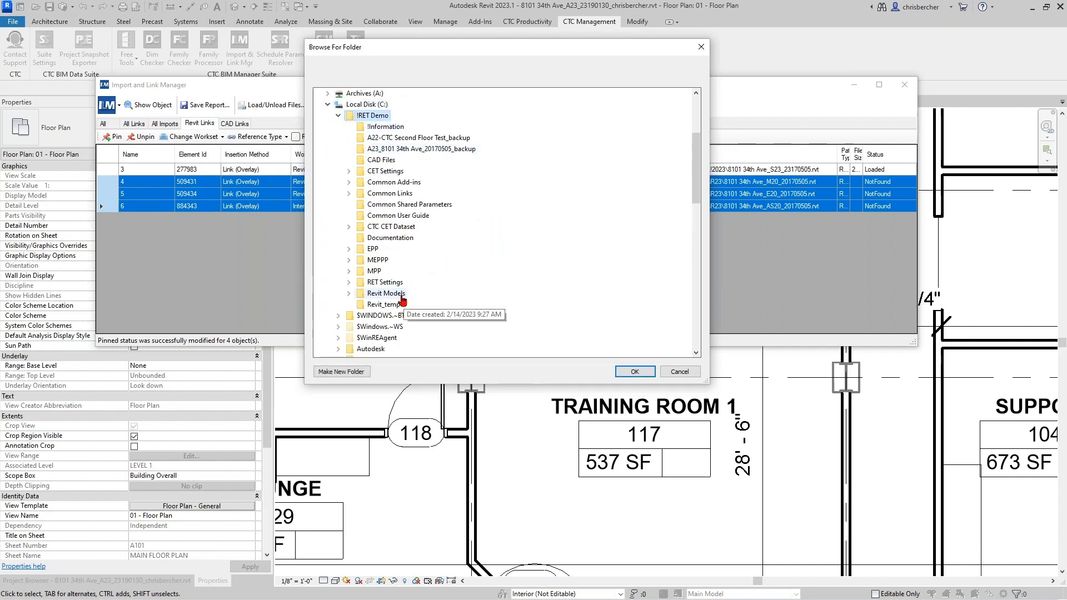
{"action": "double_click", "coordinate": [389, 293]}
{"action": "double_click", "coordinate": [390, 242]}
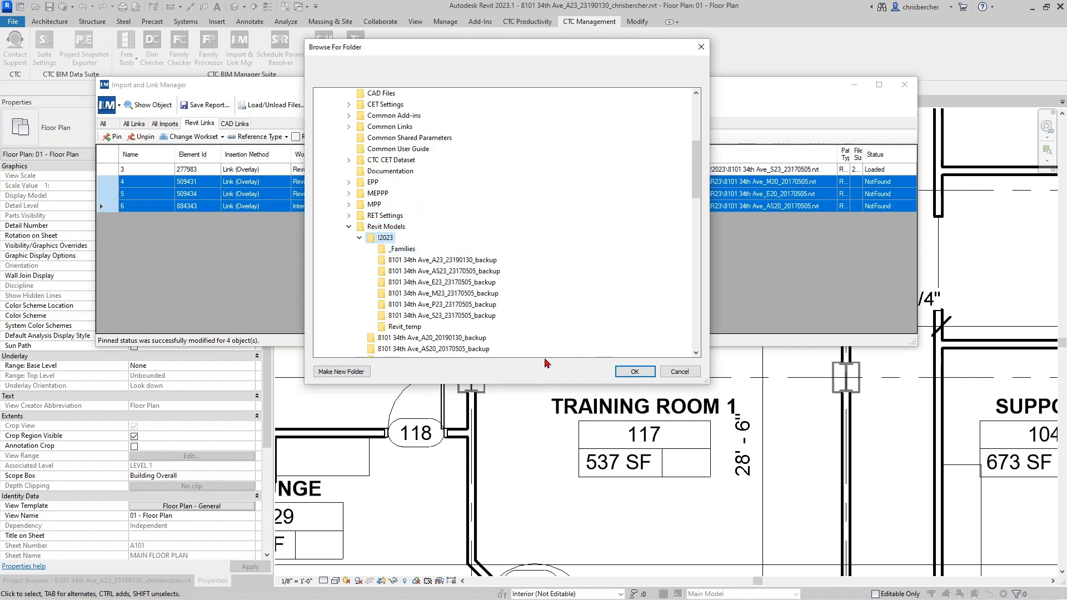
{"action": "left_click", "coordinate": [634, 373]}
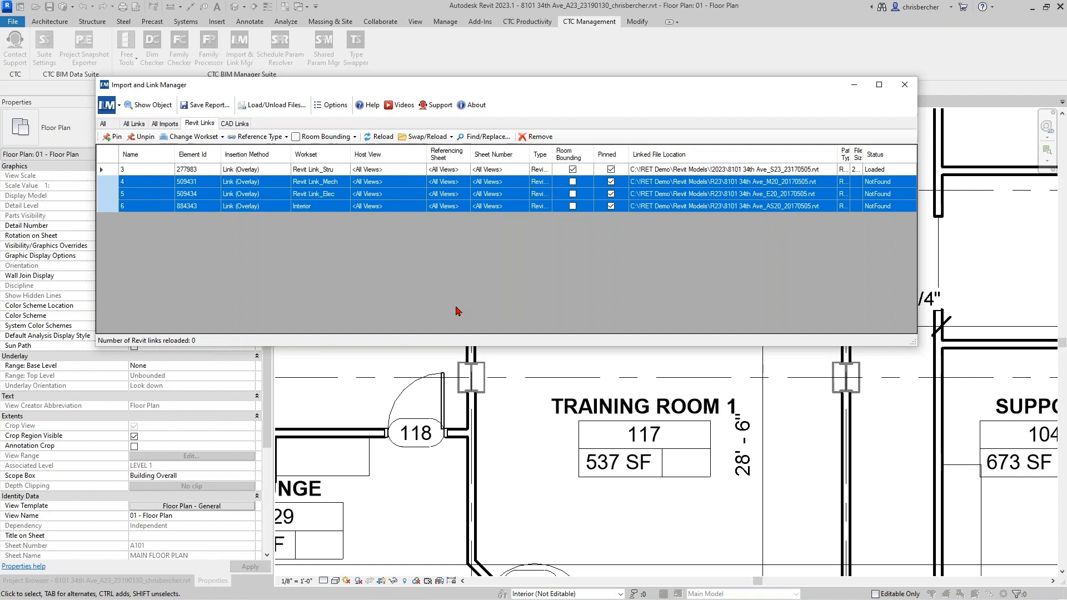
{"action": "left_click", "coordinate": [198, 181]}
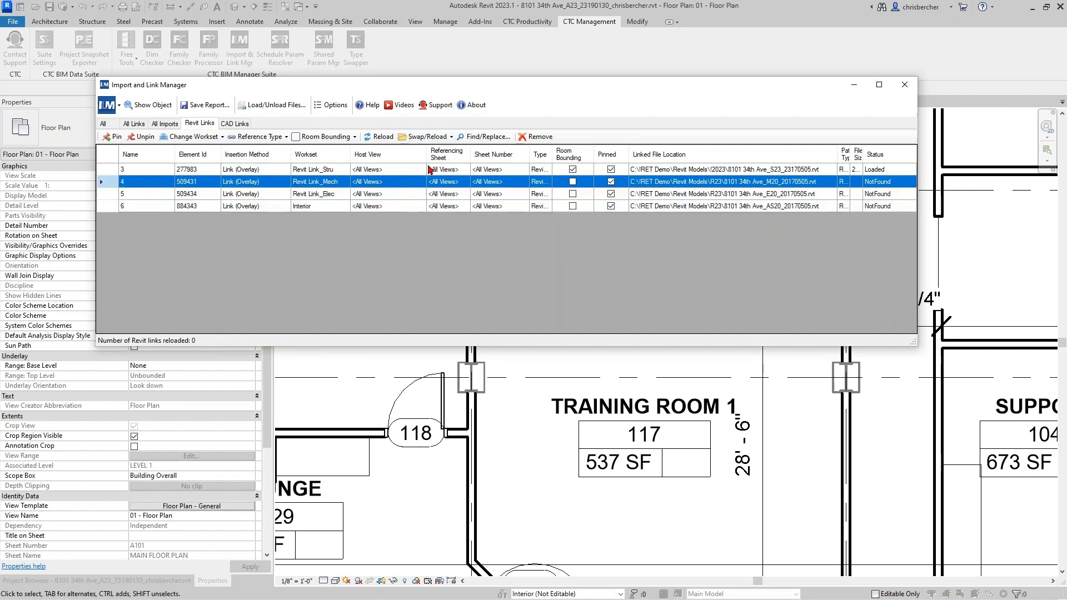
- Abandon Reload From Folder for the row 4 link and choose Swap/Reload From File instead
{"action": "left_click", "coordinate": [433, 137]}
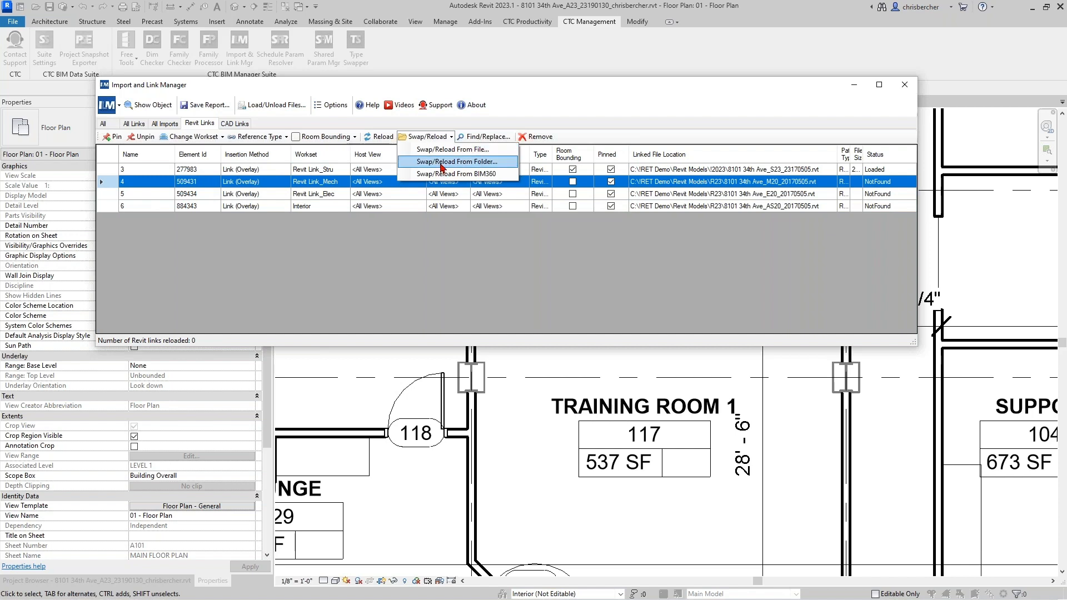
{"action": "left_click", "coordinate": [442, 164]}
{"action": "left_click", "coordinate": [678, 371]}
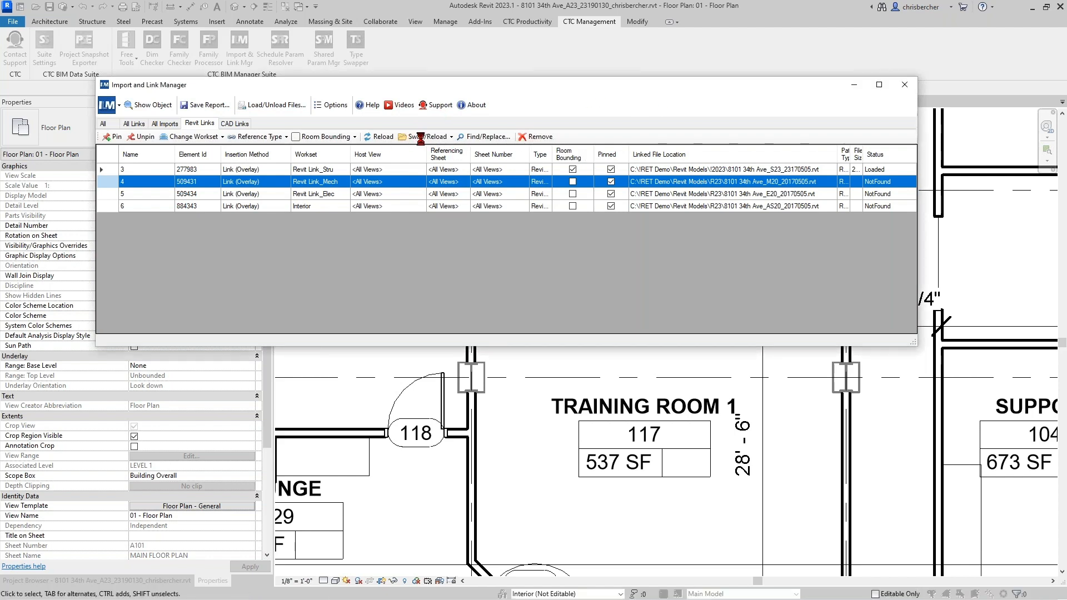
{"action": "left_click", "coordinate": [427, 137]}
{"action": "left_click", "coordinate": [435, 150]}
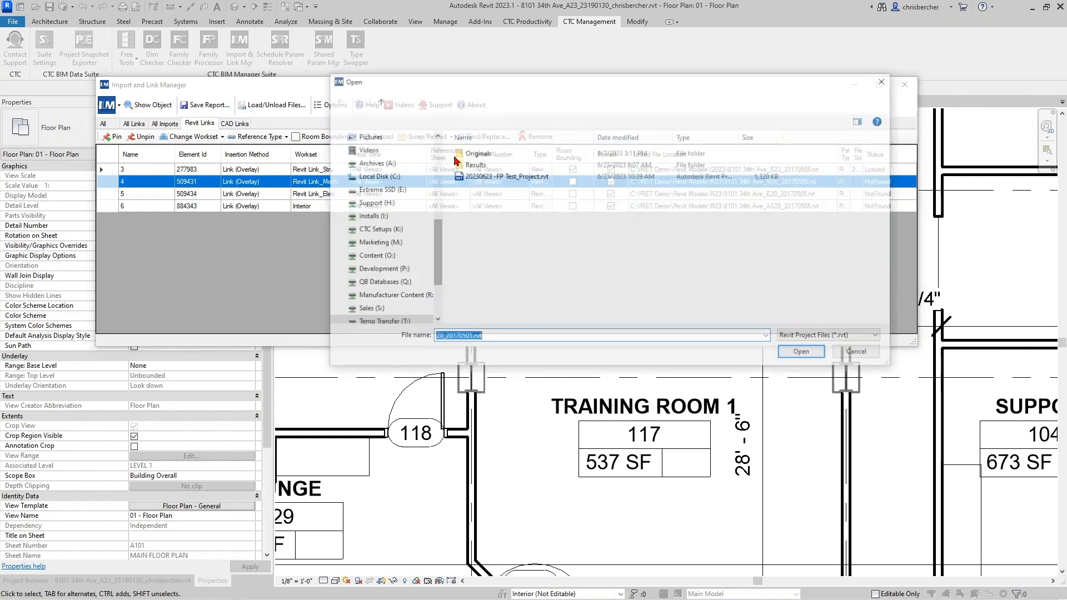
{"action": "left_click", "coordinate": [377, 176]}
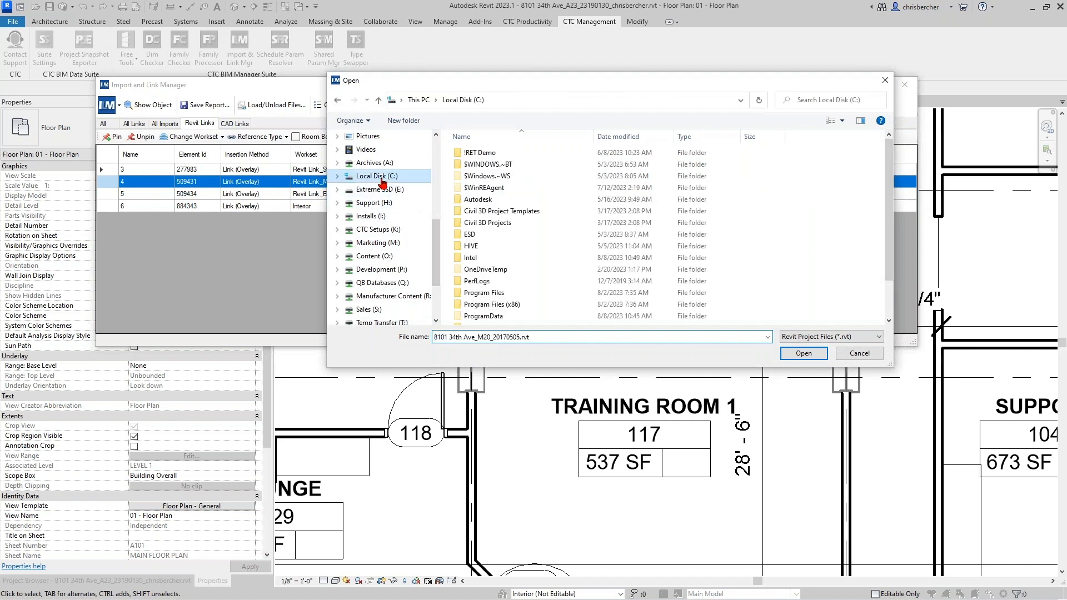
{"action": "double_click", "coordinate": [489, 153]}
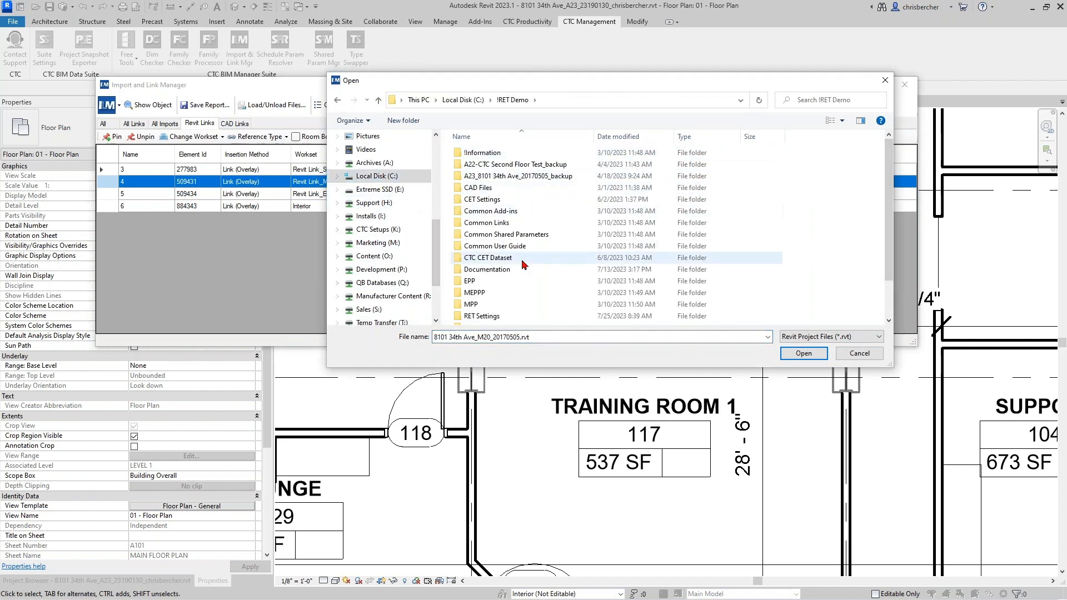
{"action": "scroll", "coordinate": [503, 181], "scroll_direction": "down", "scroll_amount": 2}
{"action": "scroll", "coordinate": [499, 182], "scroll_direction": "up", "scroll_amount": 2}
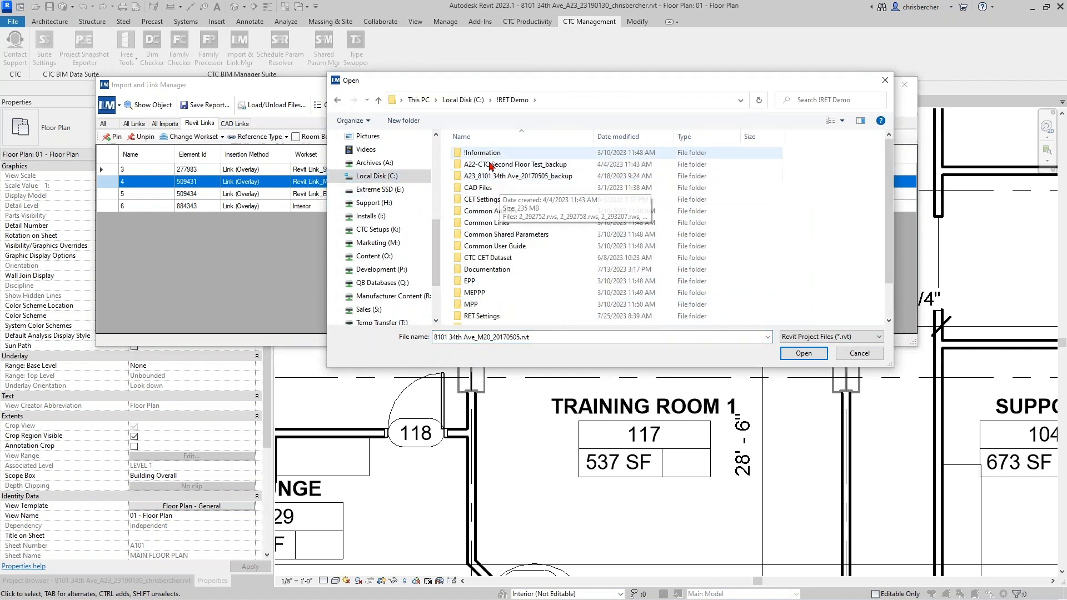
{"action": "scroll", "coordinate": [488, 315], "scroll_direction": "down", "scroll_amount": 2}
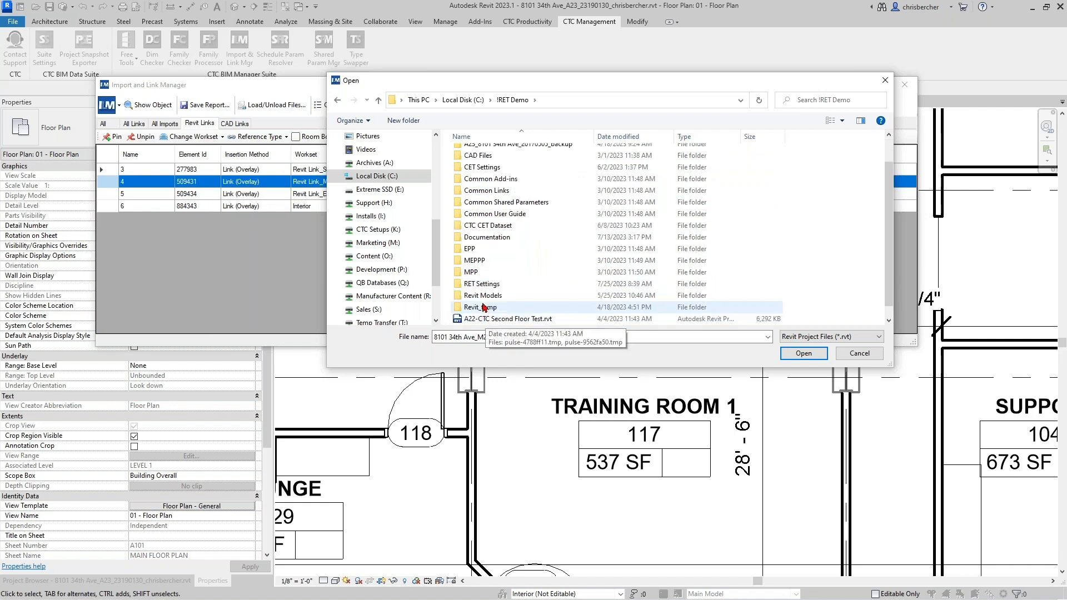
{"action": "double_click", "coordinate": [484, 282]}
{"action": "double_click", "coordinate": [481, 153]}
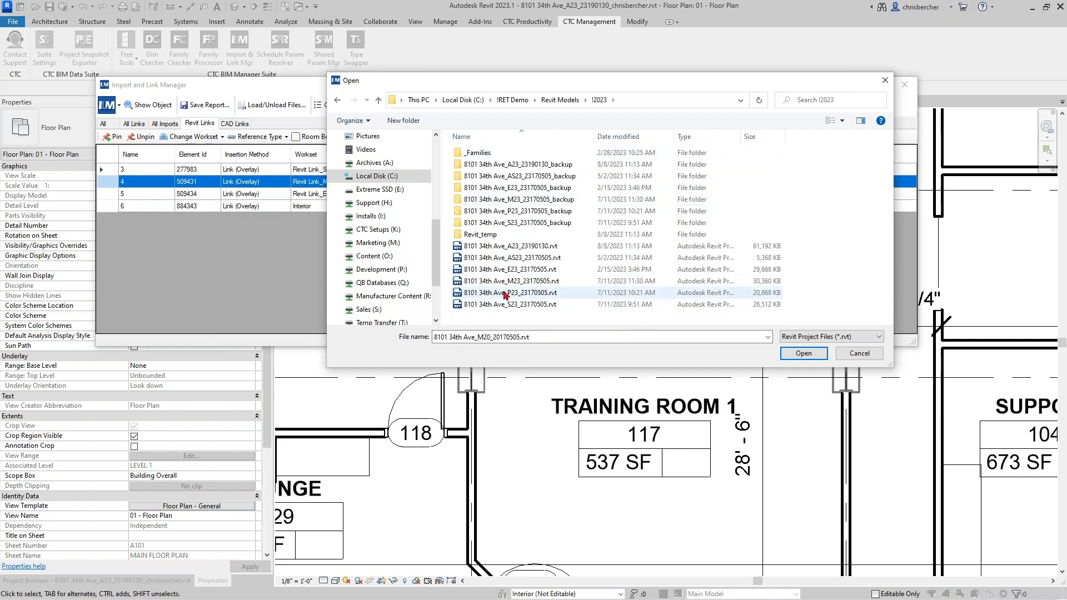
{"action": "left_click_drag", "start_coordinate": [563, 85], "coordinate": [594, 234]}
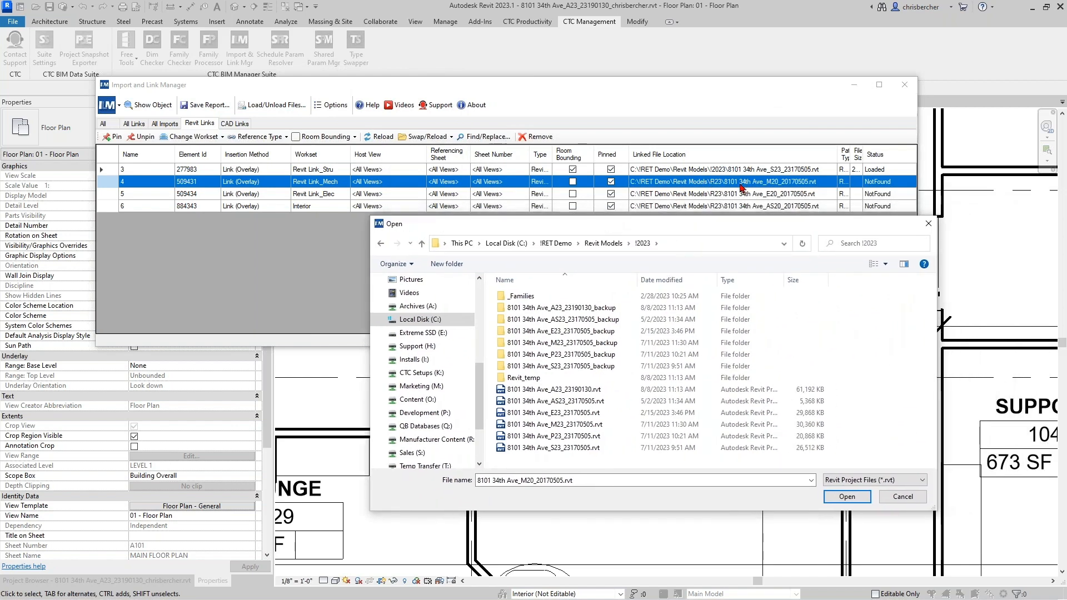
{"action": "left_click", "coordinate": [556, 425]}
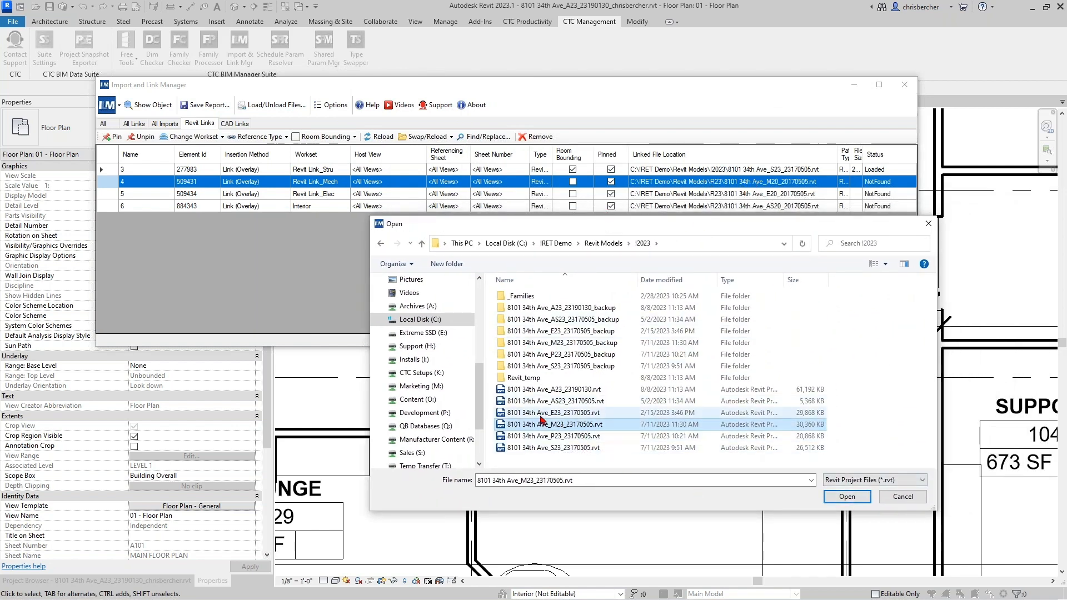
{"action": "left_click", "coordinate": [850, 499]}
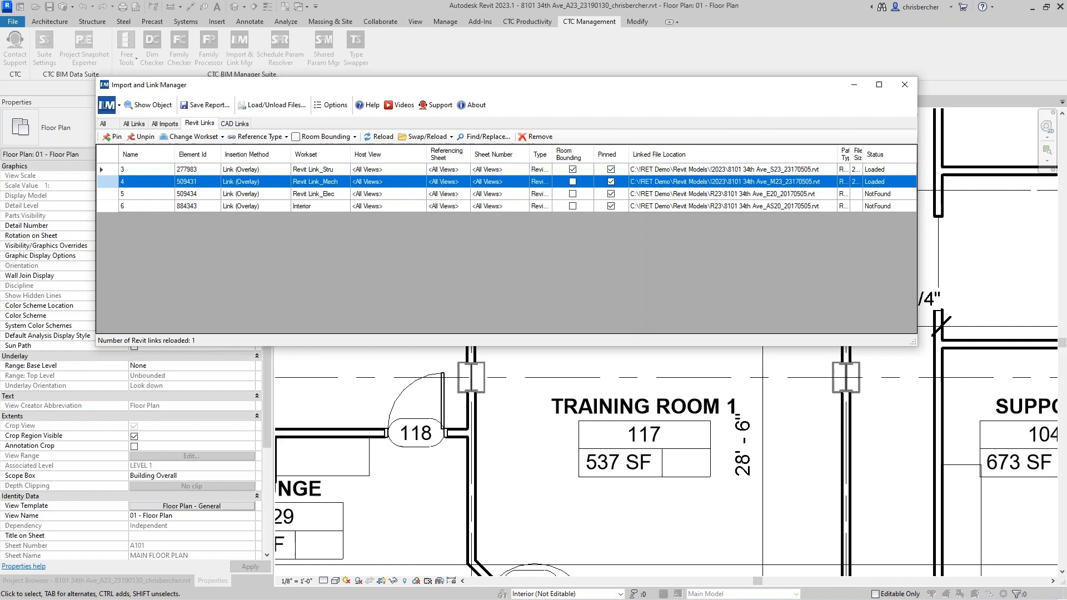
{"action": "left_click", "coordinate": [761, 197]}
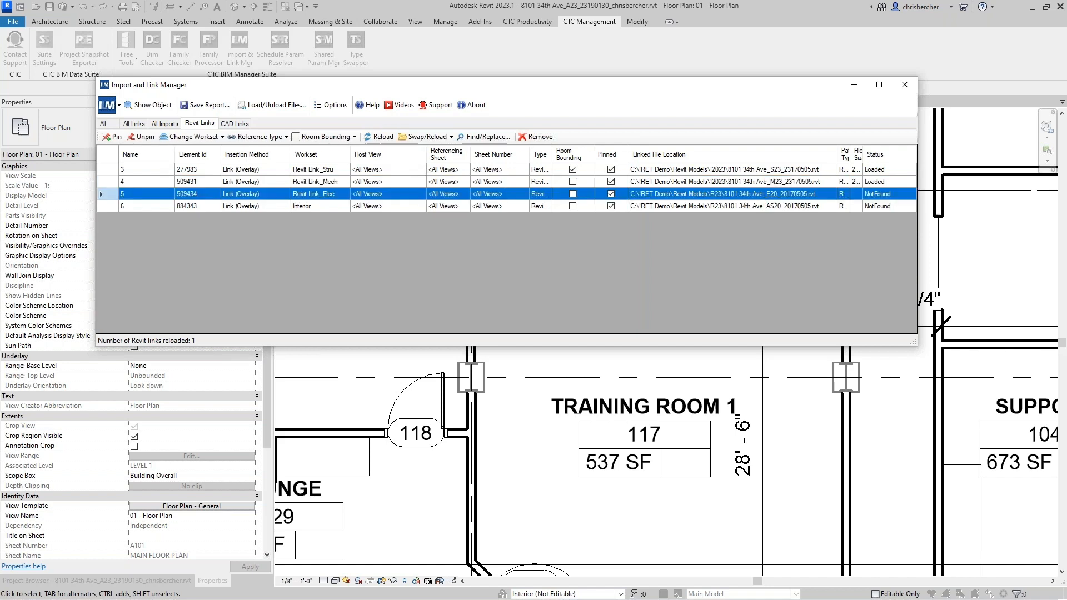
- Open the Swap/Reload options for the electrical link in row 5, then dismiss them unused
{"action": "left_click", "coordinate": [427, 137]}
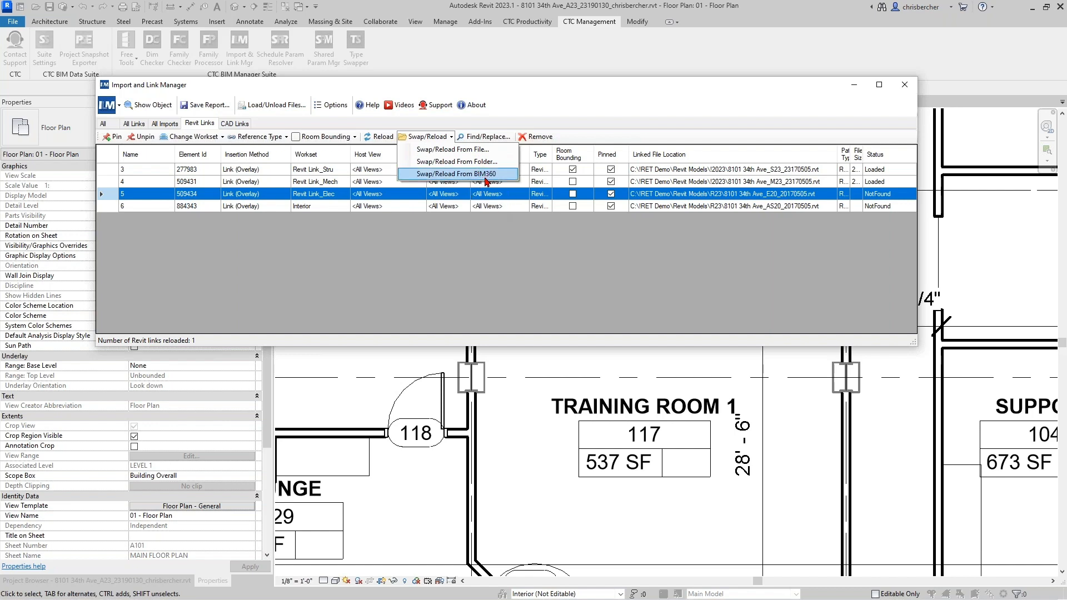
{"action": "left_click", "coordinate": [448, 259]}
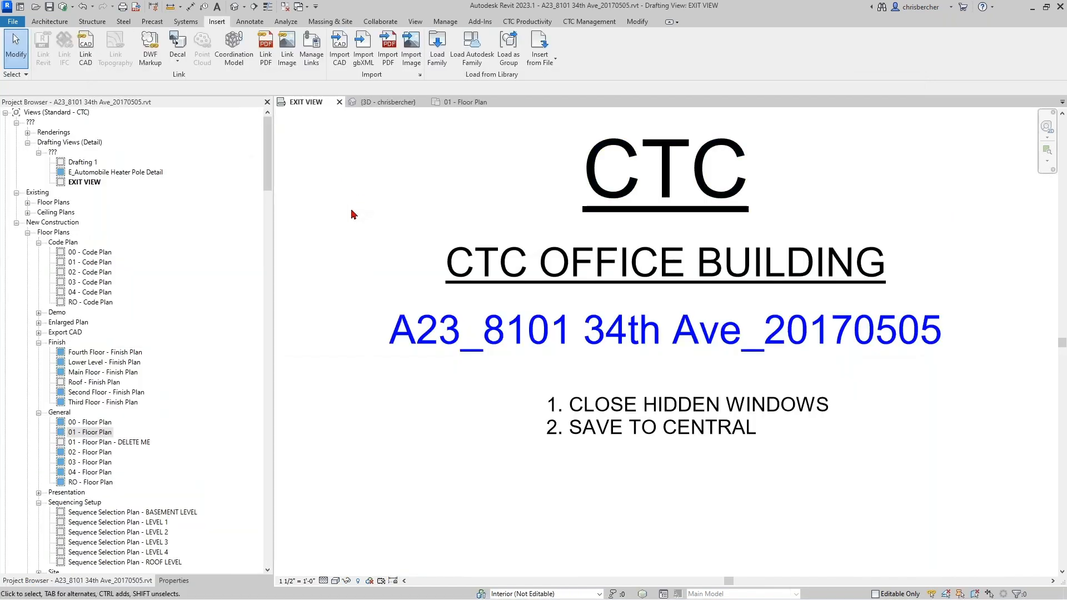
- Open the CTC Import & Link Manager, widen Path Type, and select the row 3 cloud link
{"action": "left_click", "coordinate": [589, 21]}
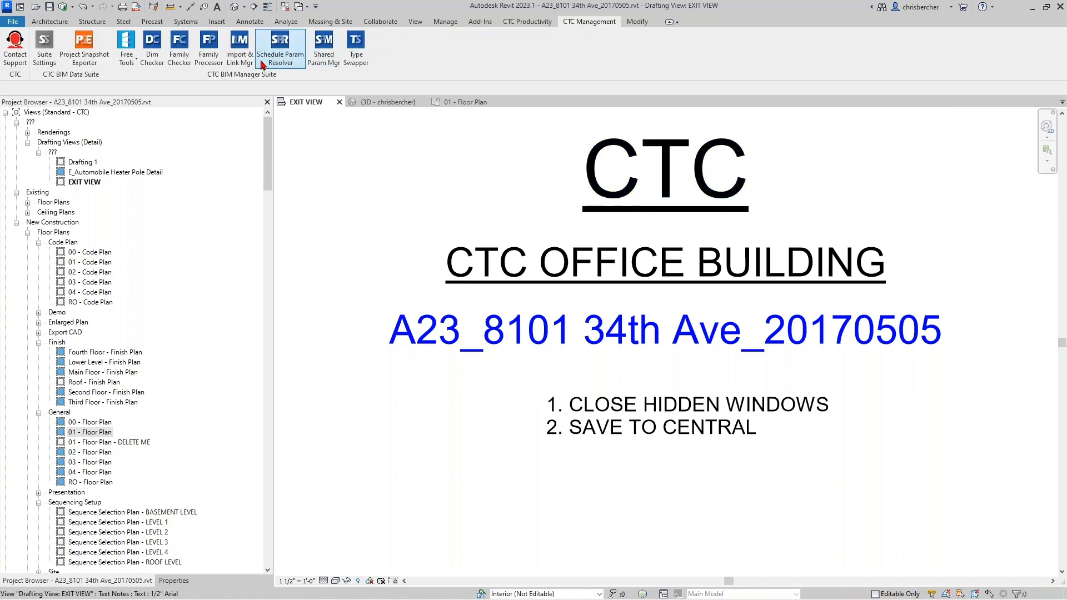
{"action": "left_click", "coordinate": [238, 61]}
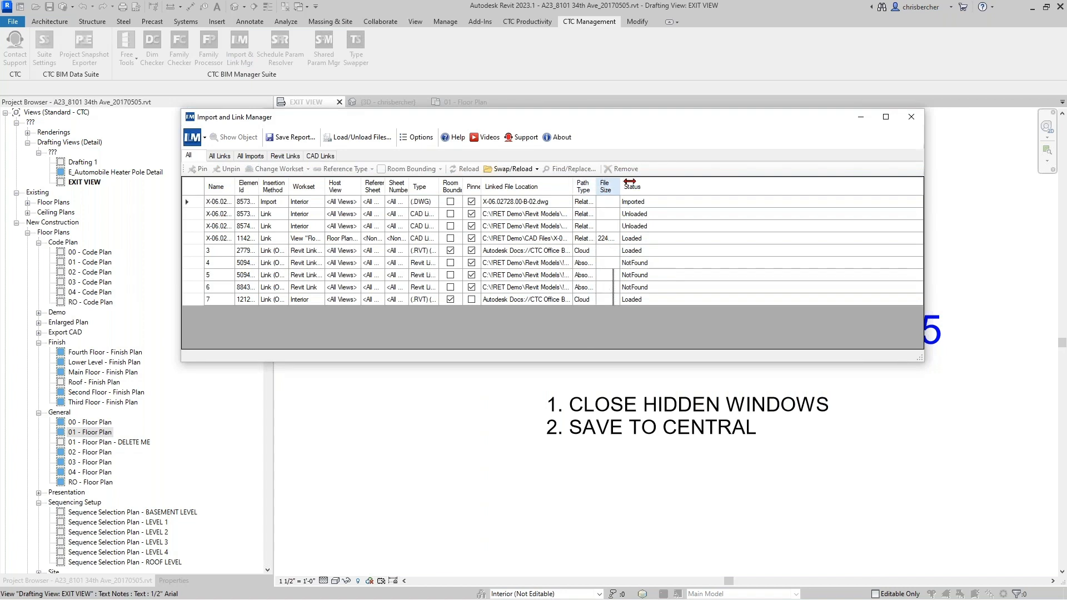
{"action": "left_click_drag", "start_coordinate": [596, 187], "coordinate": [631, 186]}
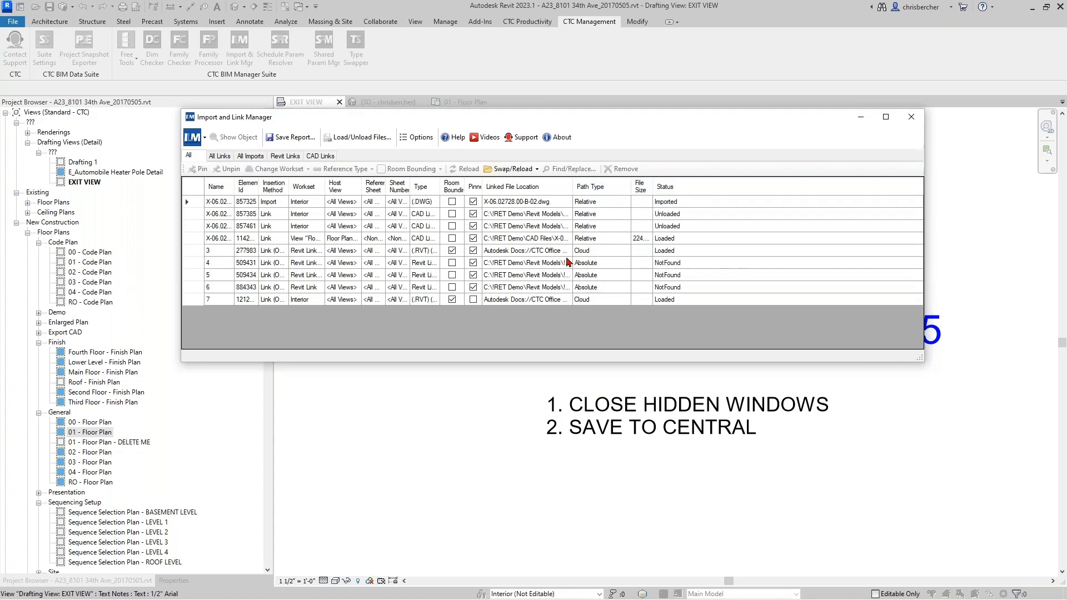
{"action": "left_click", "coordinate": [583, 255]}
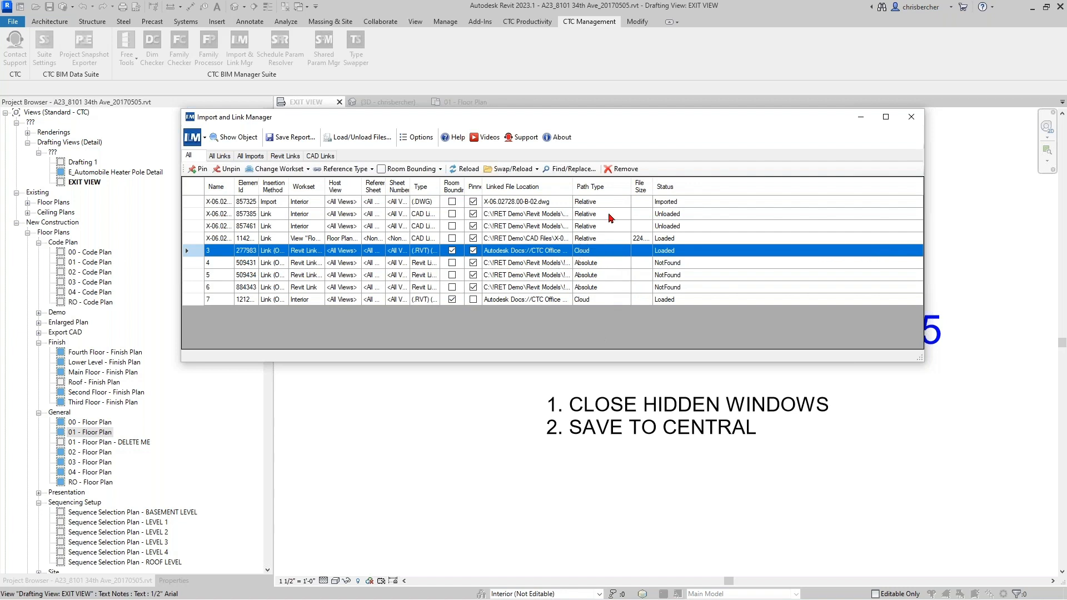
- Swap the row 3 link from BIM360 and enter the account email on the Autodesk sign-in page
{"action": "left_click", "coordinate": [515, 170]}
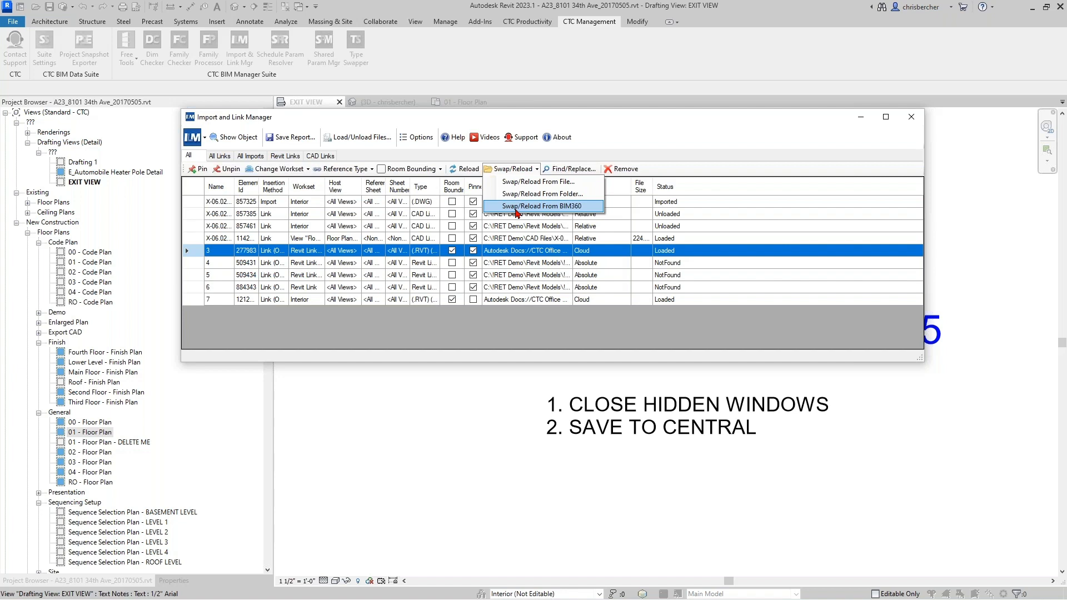
{"action": "left_click", "coordinate": [517, 206]}
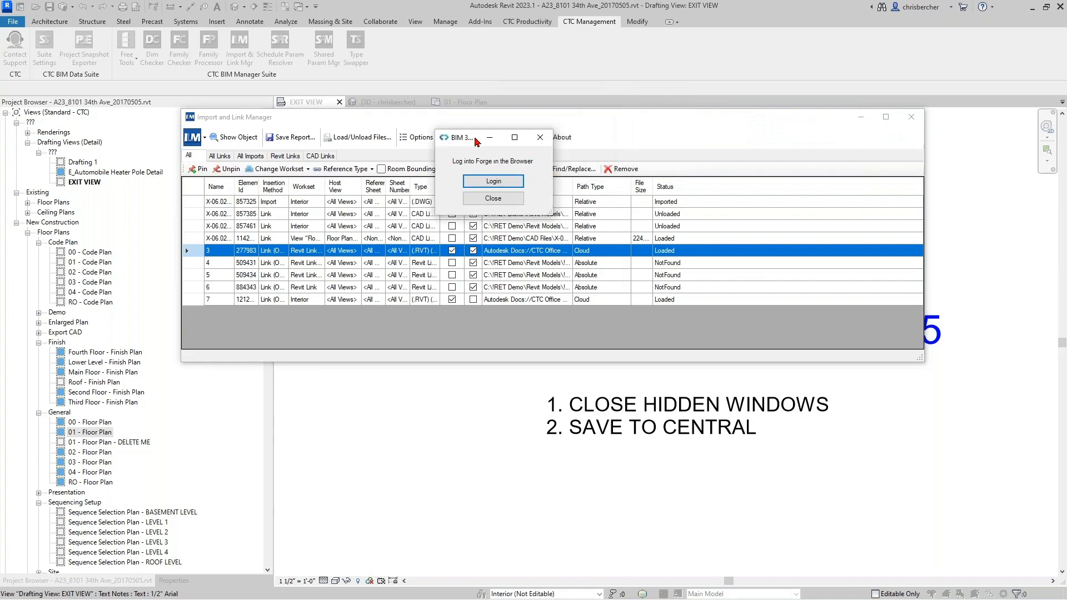
{"action": "left_click", "coordinate": [493, 181]}
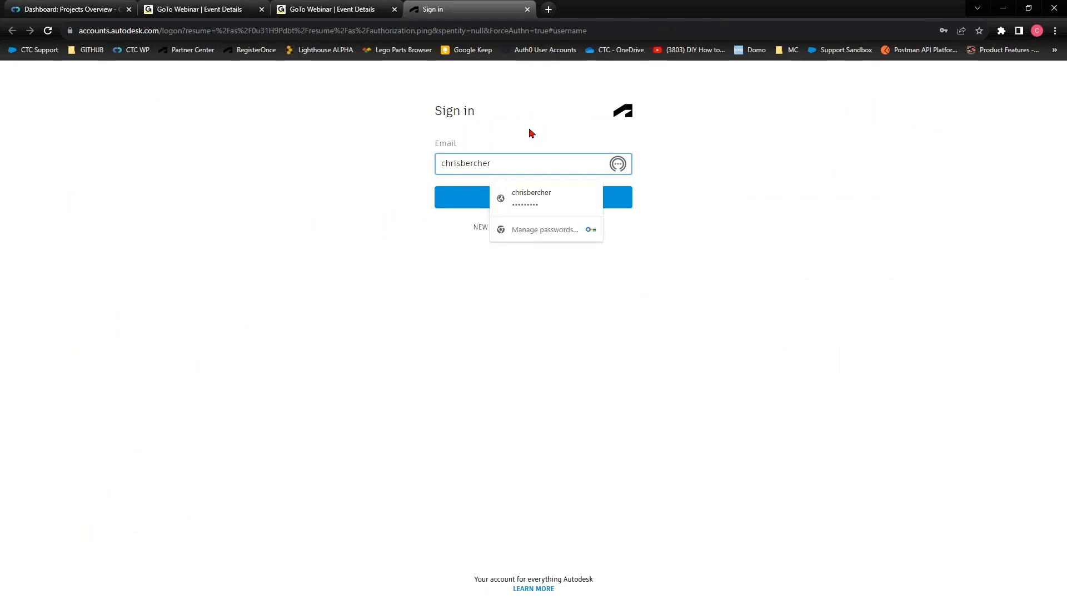
- Submit the email, allow CTC Software access, close the authorization tab and return to Revit
{"action": "key", "text": "Return"}
{"action": "key", "text": "Return"}
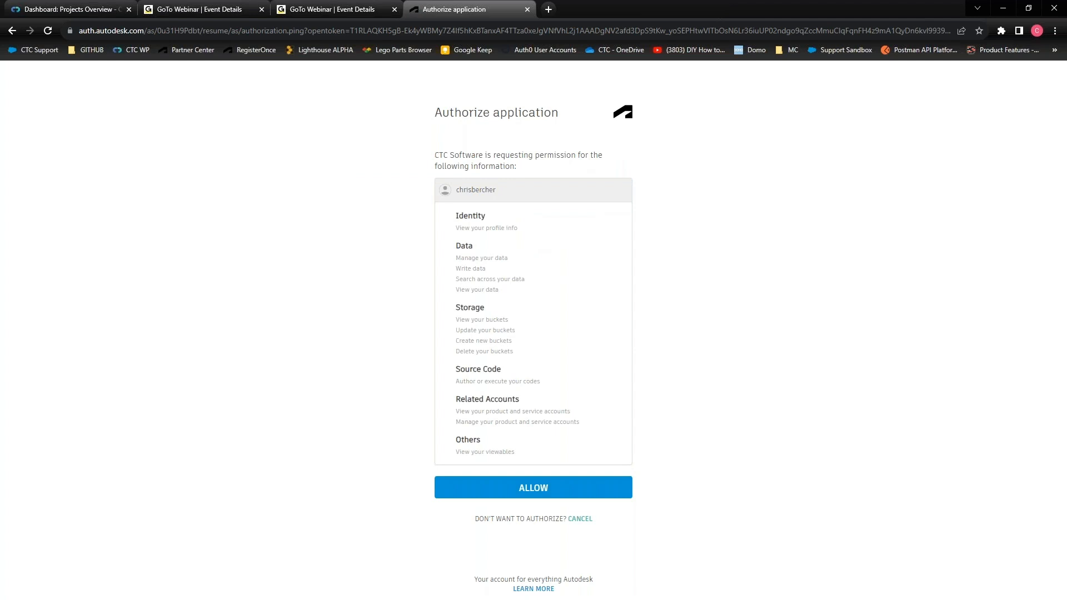
{"action": "left_click", "coordinate": [559, 490]}
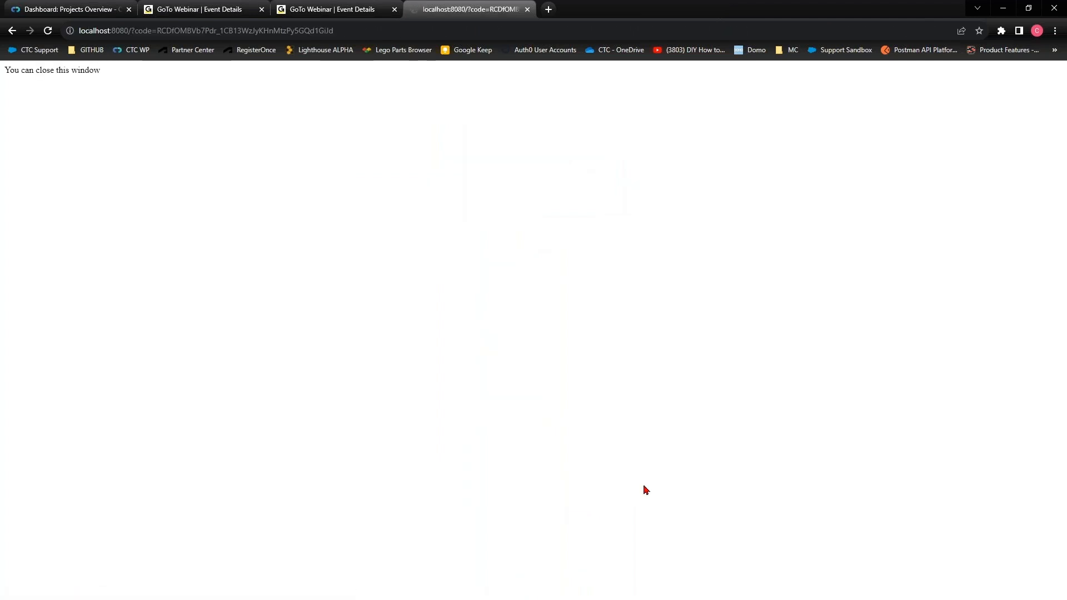
{"action": "left_click", "coordinate": [528, 9]}
{"action": "key", "text": "alt+Tab"}
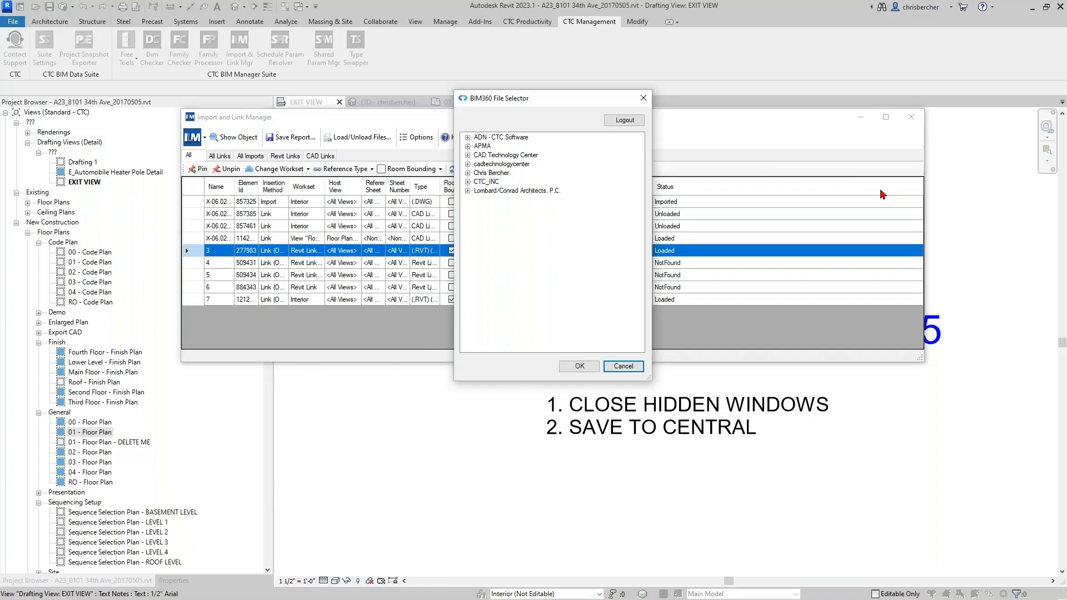
- Browse ADN - CTC Software > CTC Office Building 2023 > Project Files, then cancel without swapping
{"action": "left_click", "coordinate": [491, 138]}
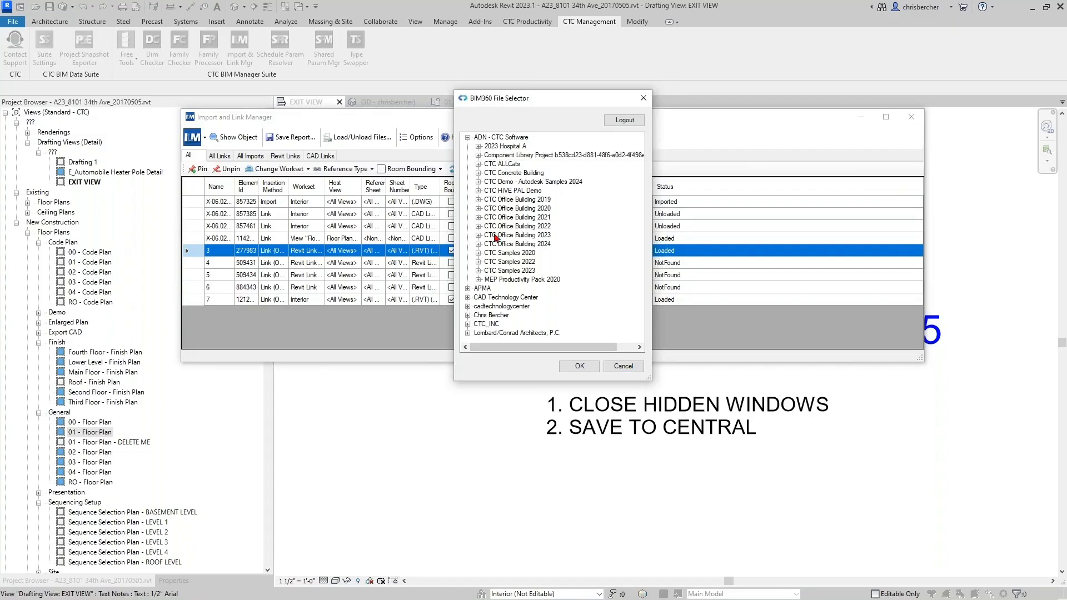
{"action": "double_click", "coordinate": [526, 237]}
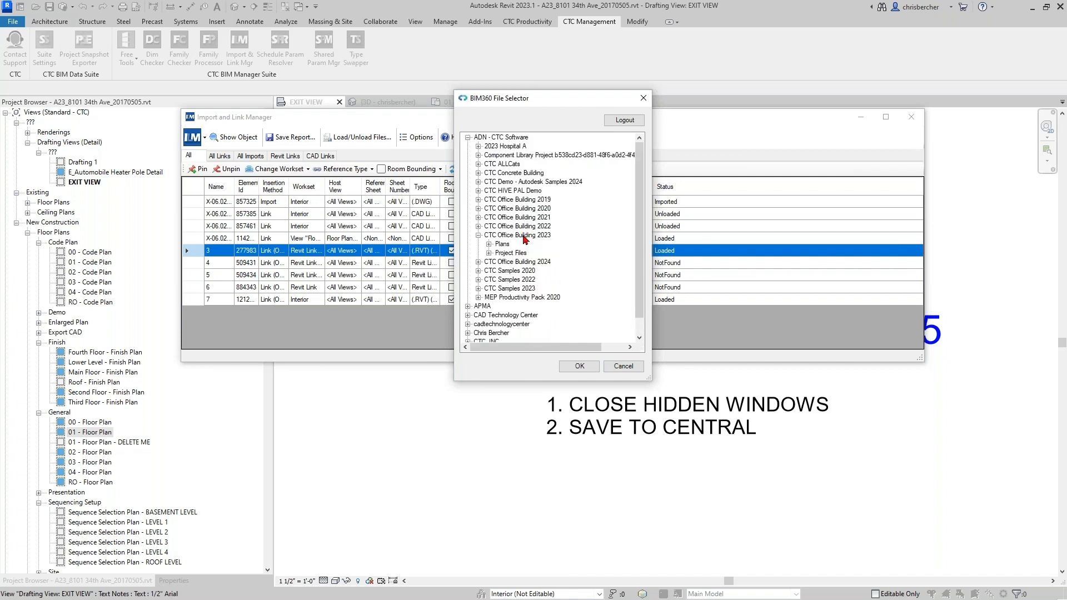
{"action": "left_click", "coordinate": [489, 253]}
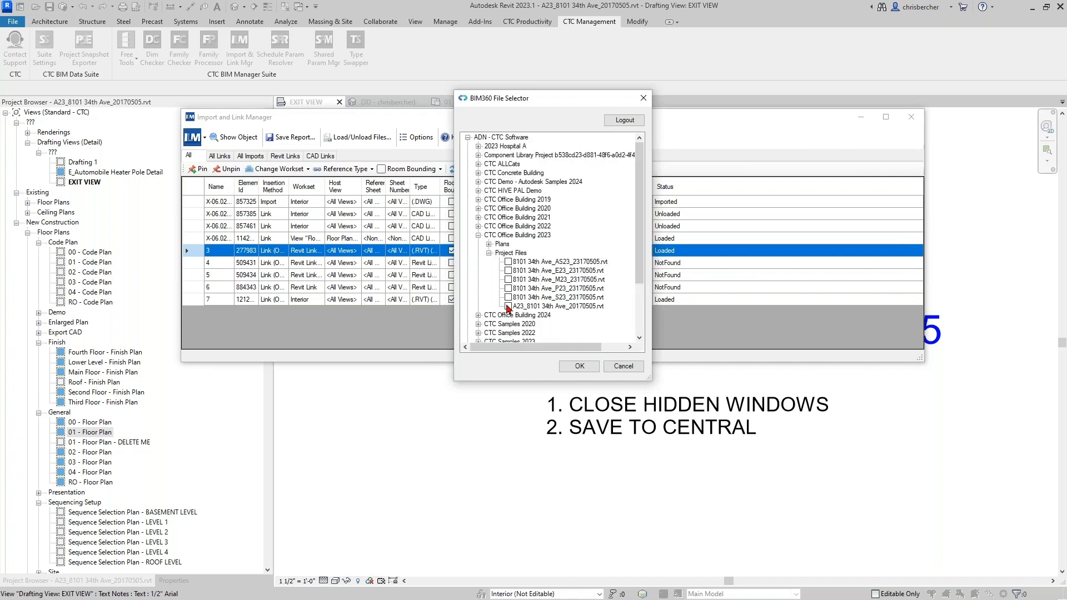
{"action": "left_click_drag", "start_coordinate": [527, 106], "coordinate": [792, 114]}
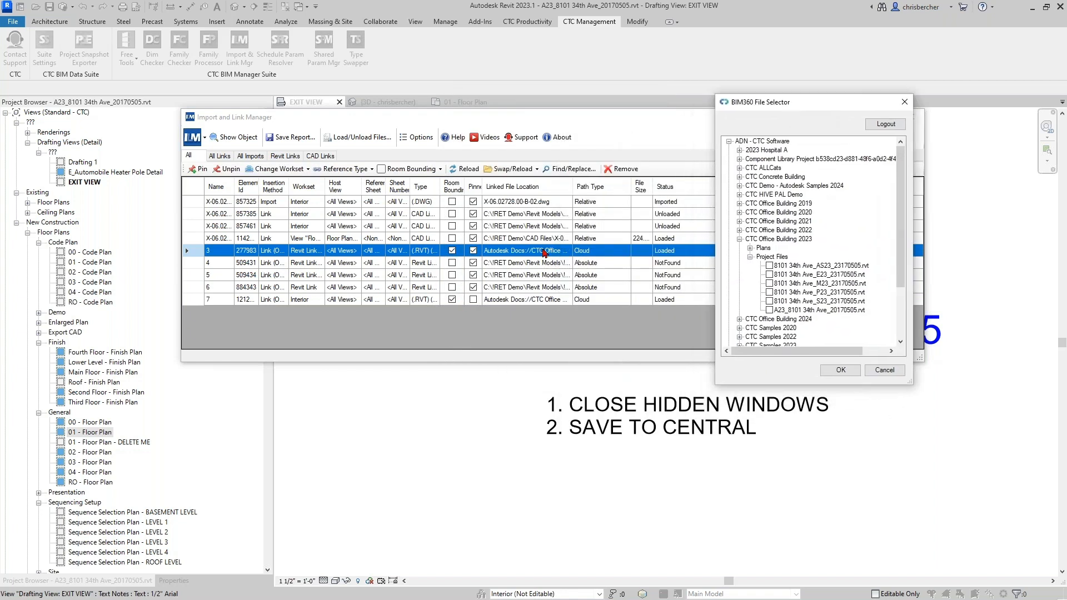
{"action": "left_click", "coordinate": [883, 372]}
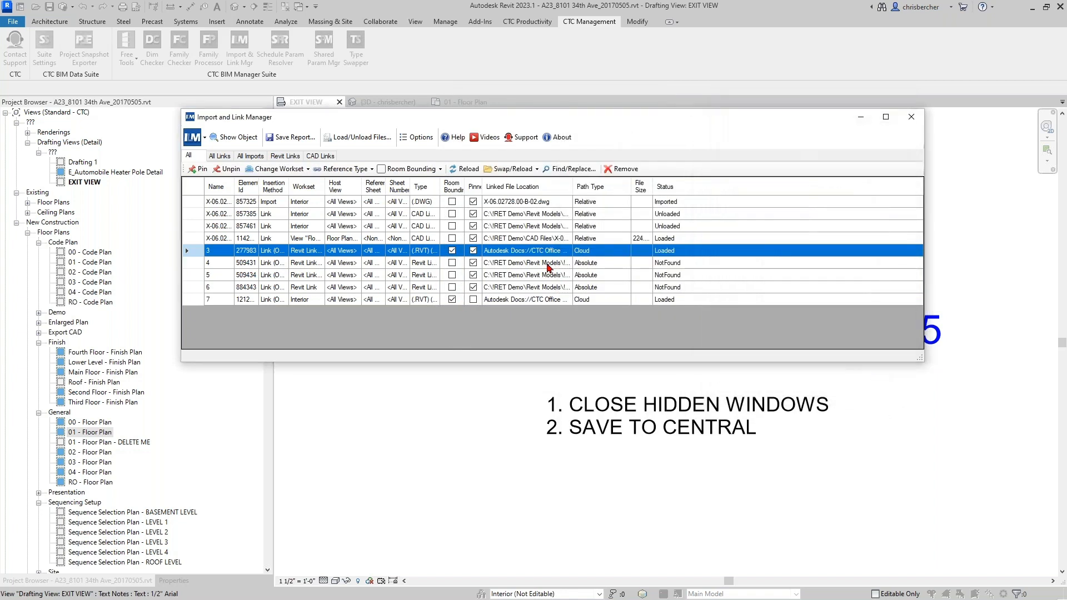
{"action": "left_click", "coordinate": [531, 265]}
{"action": "left_click_drag", "start_coordinate": [573, 187], "coordinate": [634, 188]}
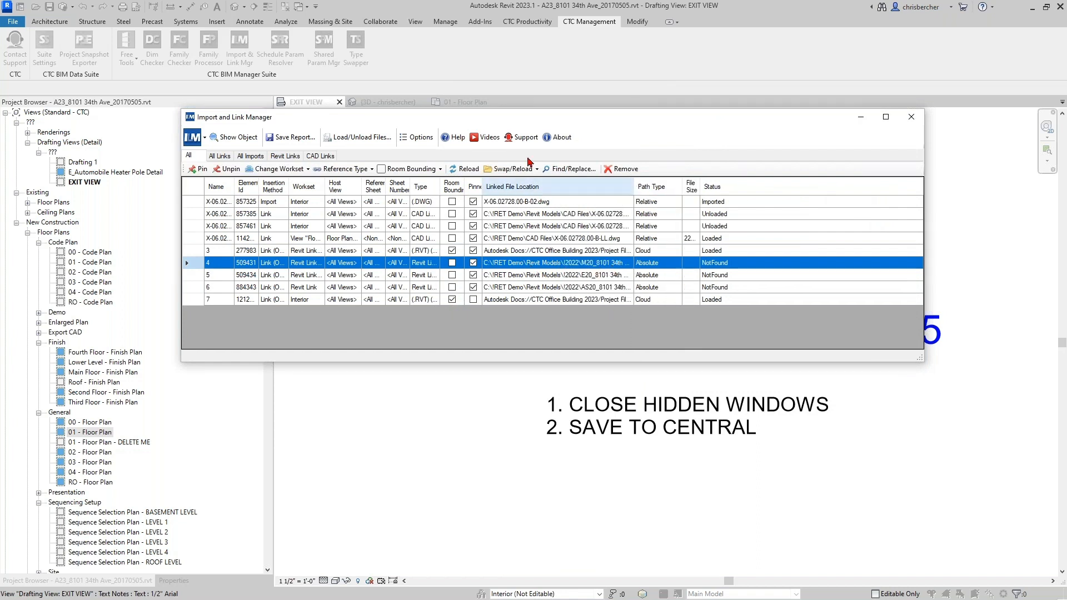
{"action": "left_click", "coordinate": [510, 169]}
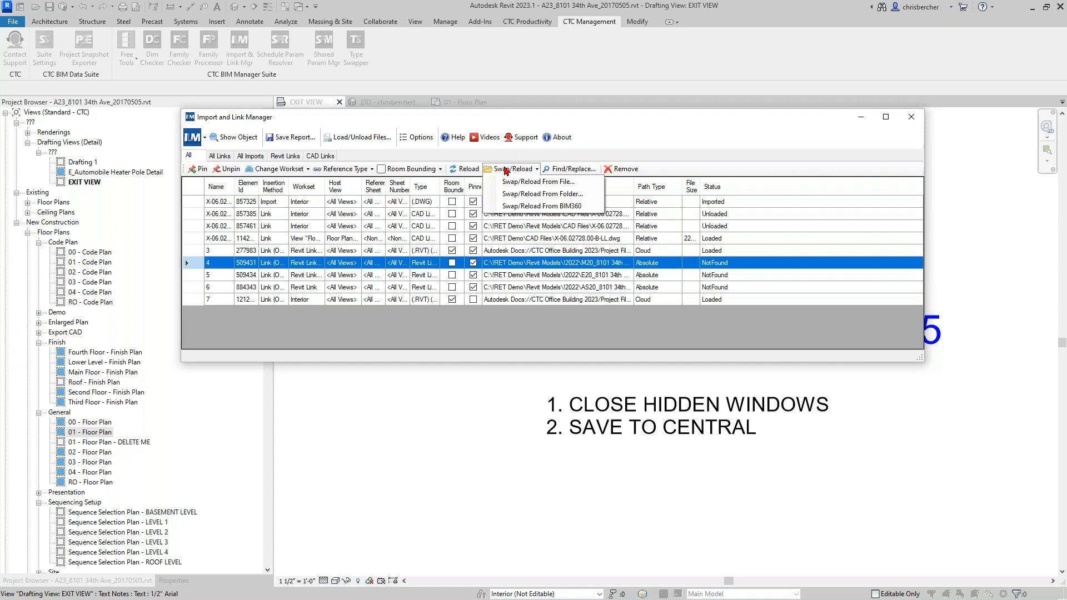
{"action": "left_click", "coordinate": [523, 207]}
{"action": "left_click", "coordinate": [494, 139]}
{"action": "double_click", "coordinate": [494, 139]}
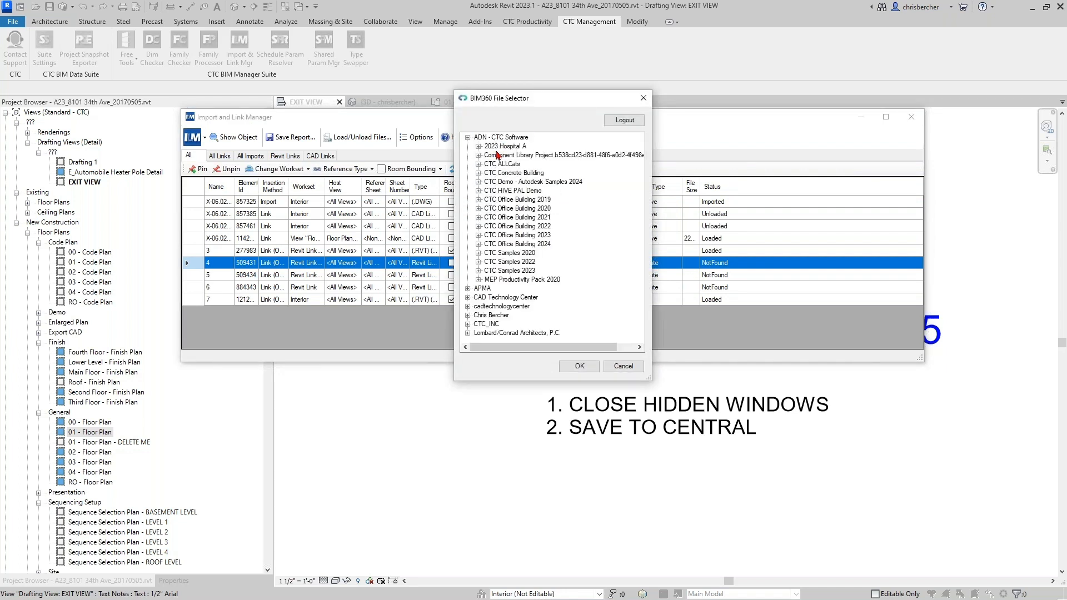
{"action": "double_click", "coordinate": [516, 236]}
{"action": "double_click", "coordinate": [505, 256]}
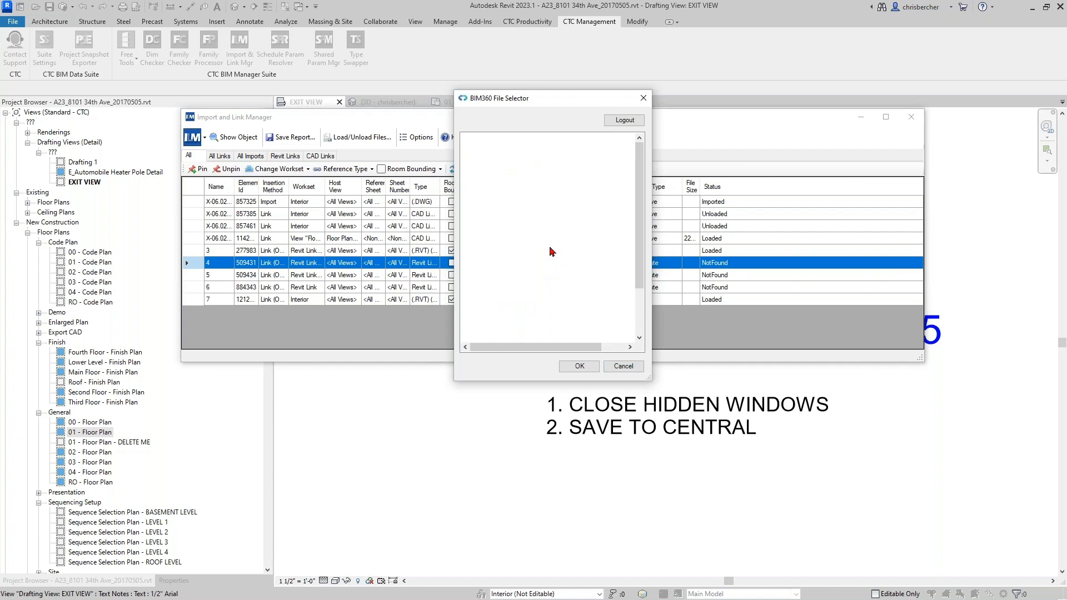
{"action": "left_click", "coordinate": [561, 280]}
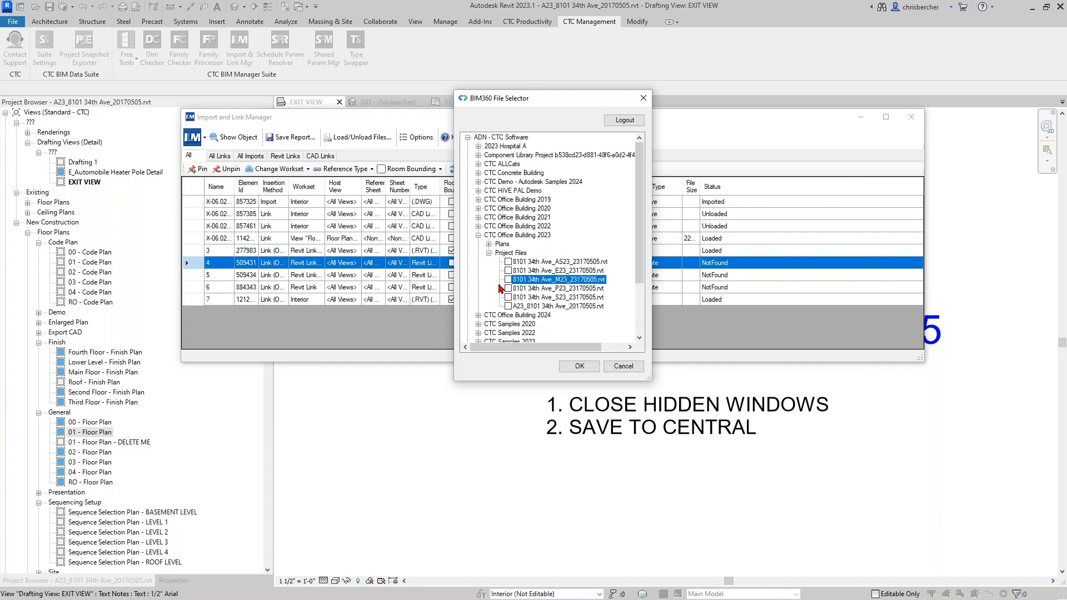
{"action": "left_click", "coordinate": [578, 367]}
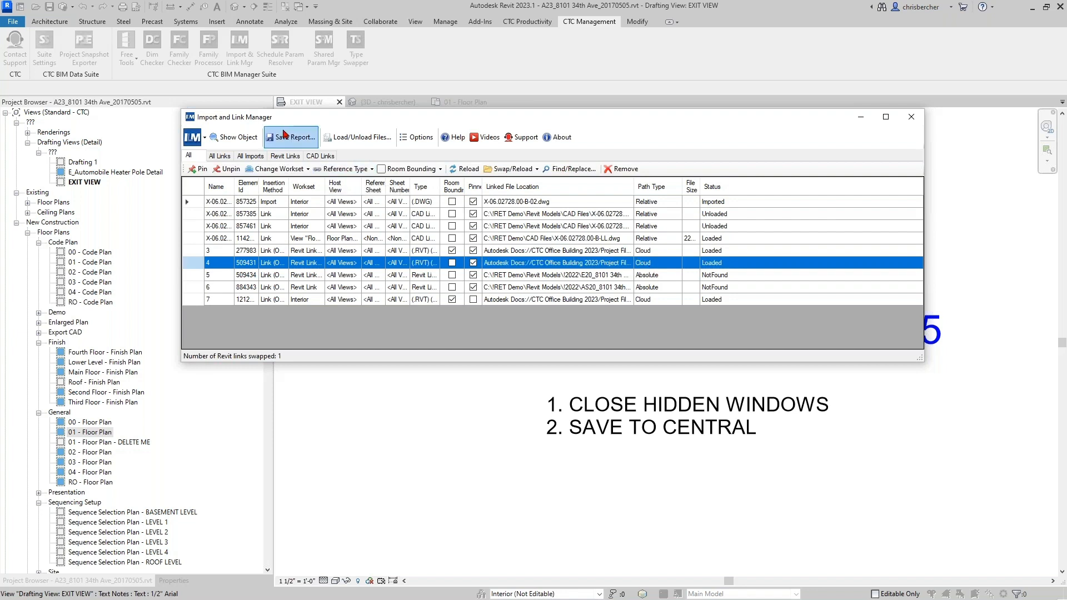
{"action": "left_click", "coordinate": [322, 156]}
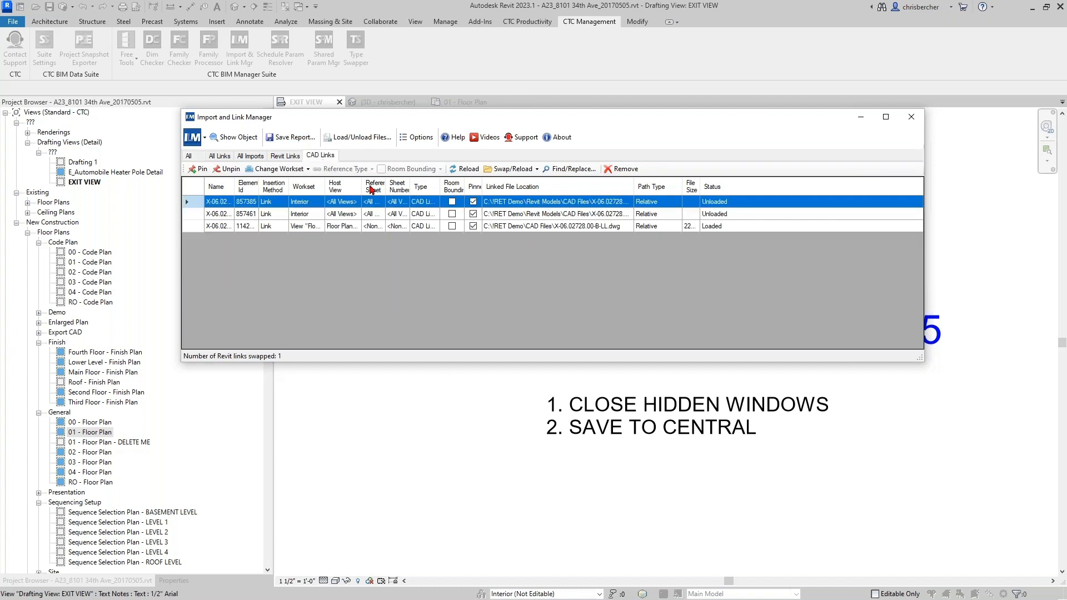
- Remove the Interior cloud link from the Revit links list, then widen the Workset column
{"action": "left_click", "coordinate": [287, 157]}
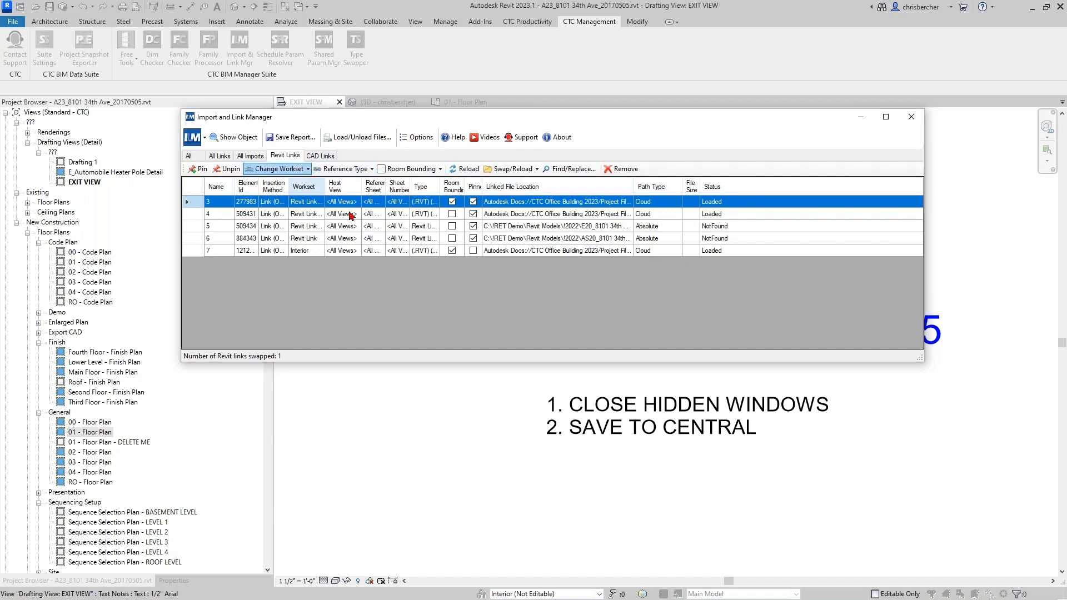
{"action": "left_click", "coordinate": [300, 251]}
{"action": "left_click_drag", "start_coordinate": [634, 187], "coordinate": [714, 186]}
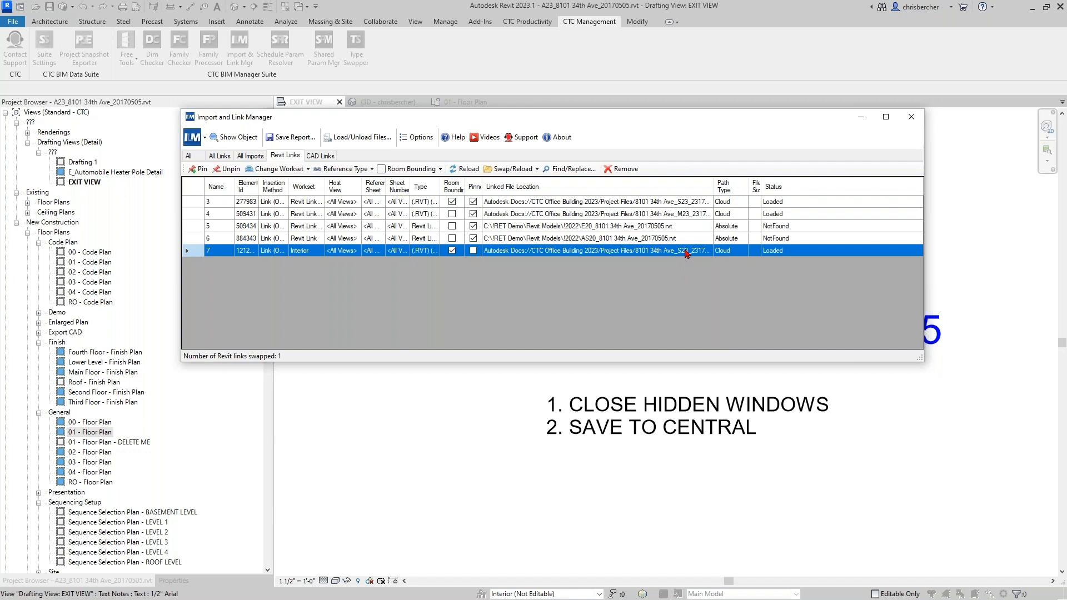
{"action": "left_click", "coordinate": [637, 170]}
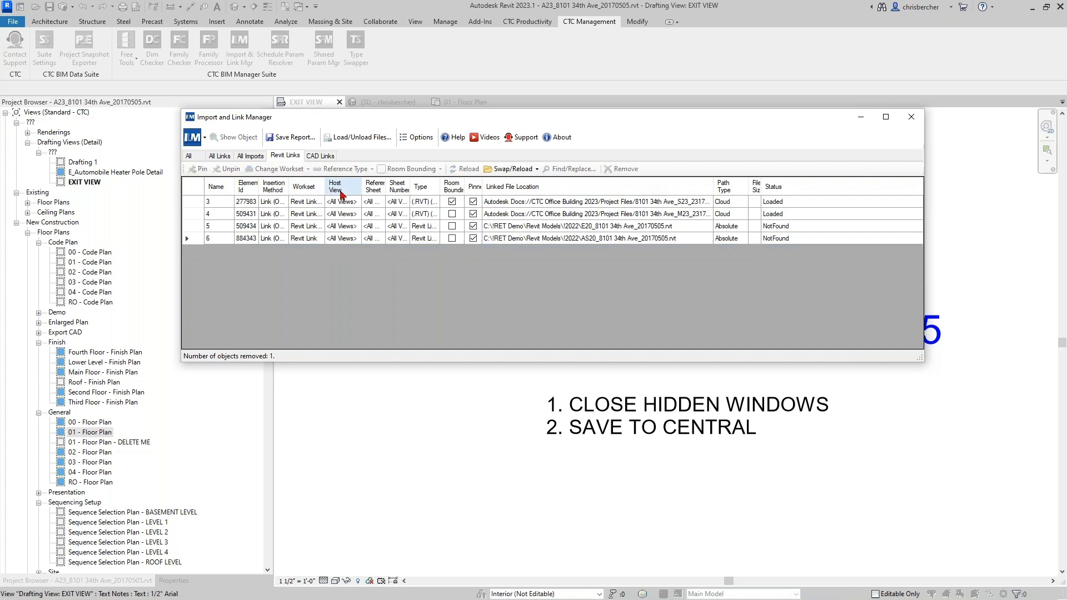
{"action": "left_click_drag", "start_coordinate": [326, 187], "coordinate": [371, 187]}
- Select the AS20 linked model and change its workset to Site
{"action": "left_click", "coordinate": [330, 242]}
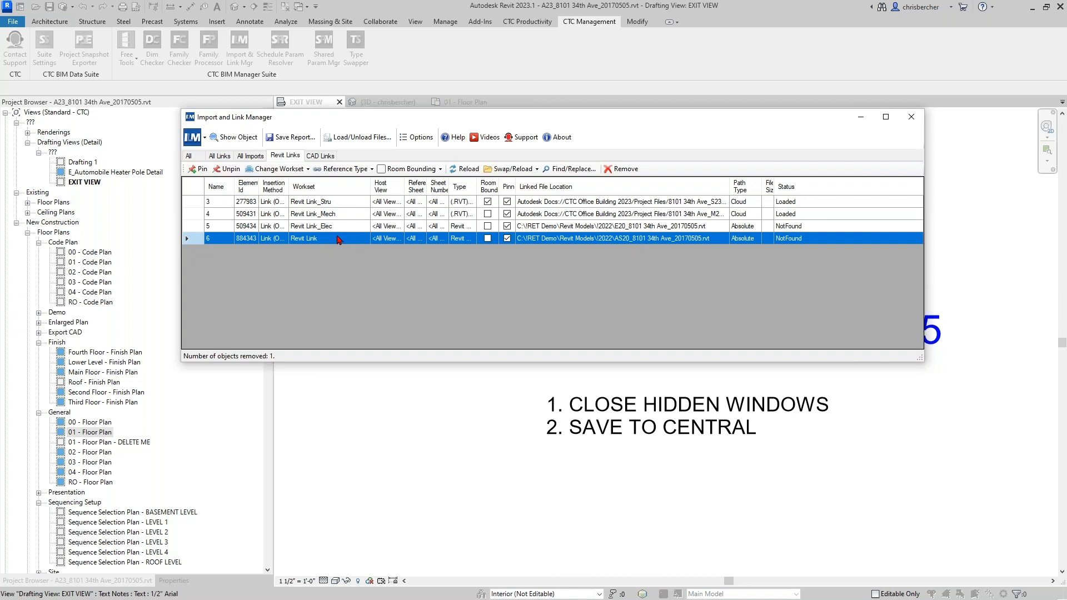
{"action": "left_click", "coordinate": [286, 169]}
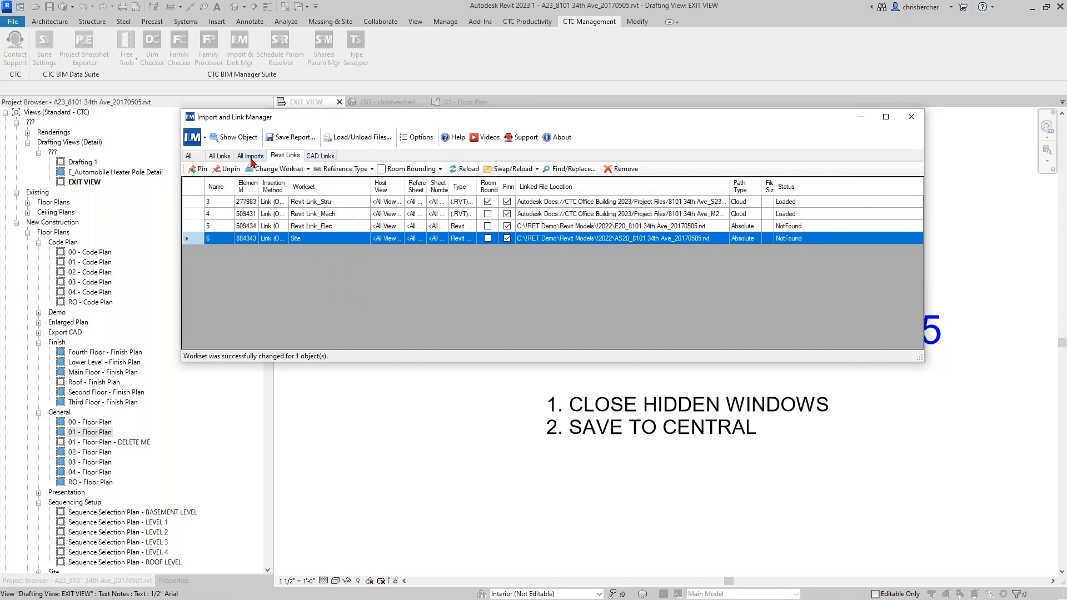
- In All Imports, start a Swap/Reload From File for the imported DWG
{"action": "left_click", "coordinate": [250, 155]}
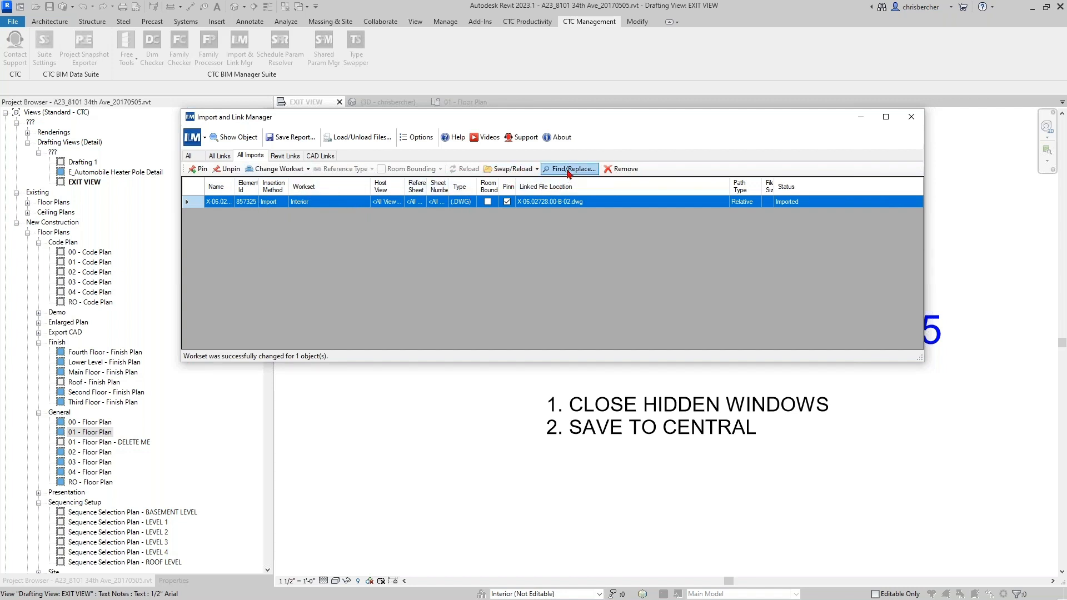
{"action": "left_click", "coordinate": [537, 170]}
{"action": "left_click", "coordinate": [537, 170]}
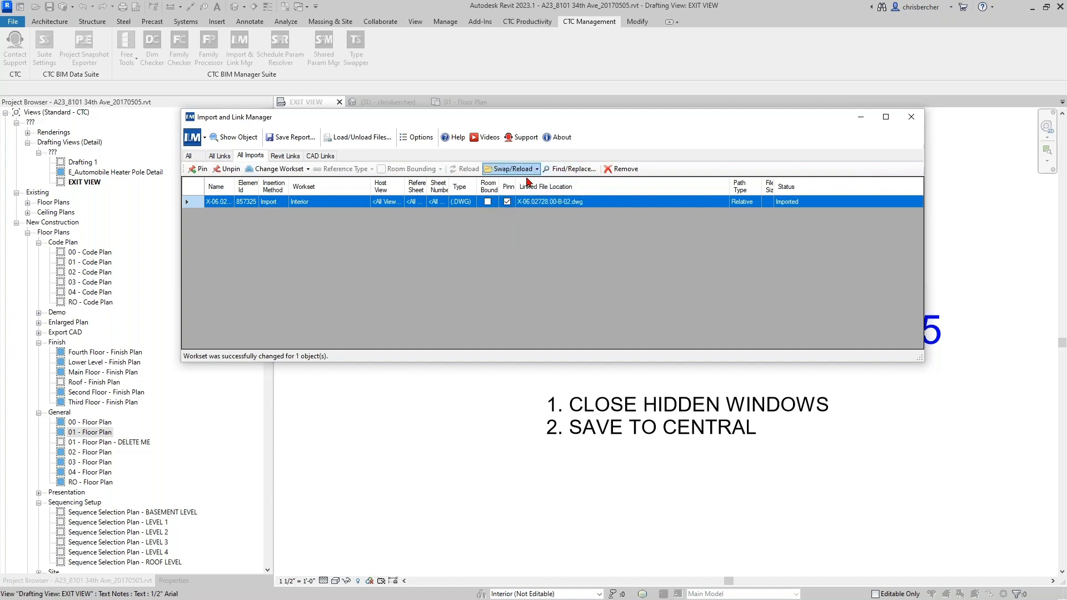
{"action": "left_click", "coordinate": [522, 170]}
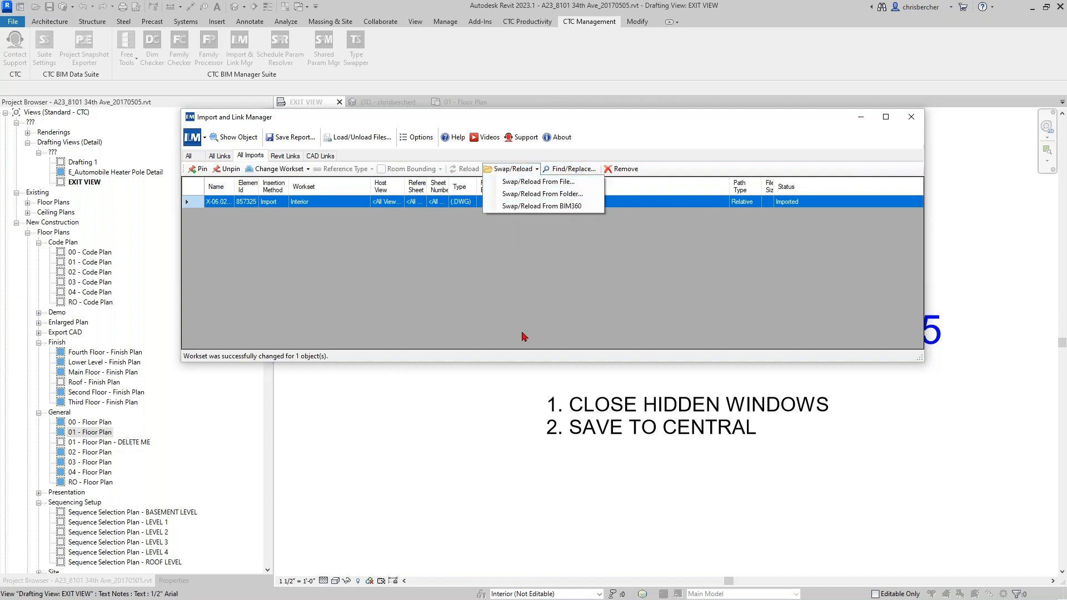
{"action": "left_click", "coordinate": [523, 305]}
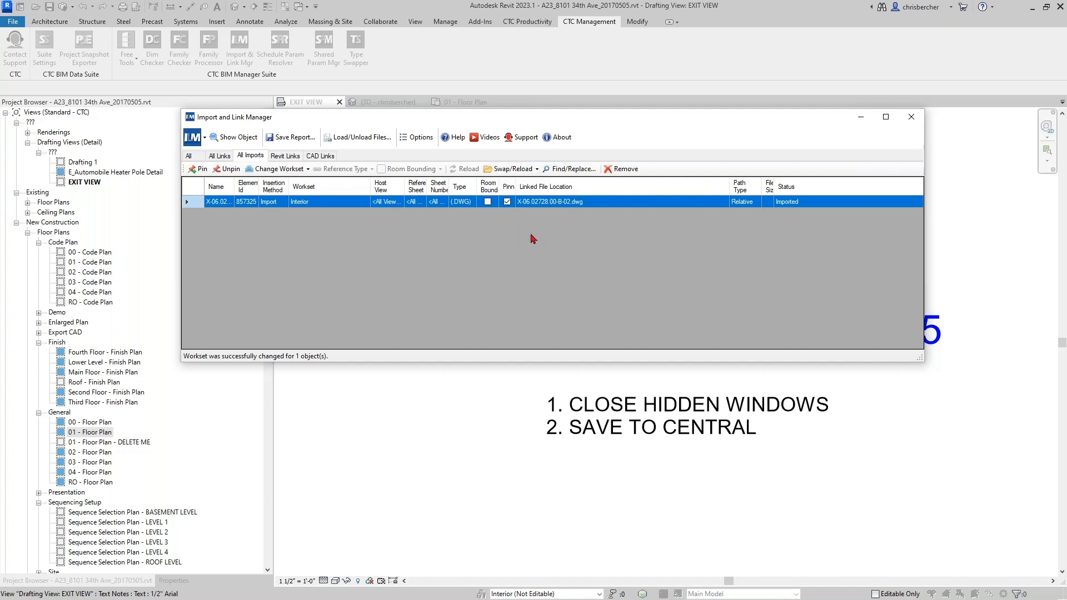
{"action": "left_click", "coordinate": [531, 169]}
{"action": "left_click", "coordinate": [531, 182]}
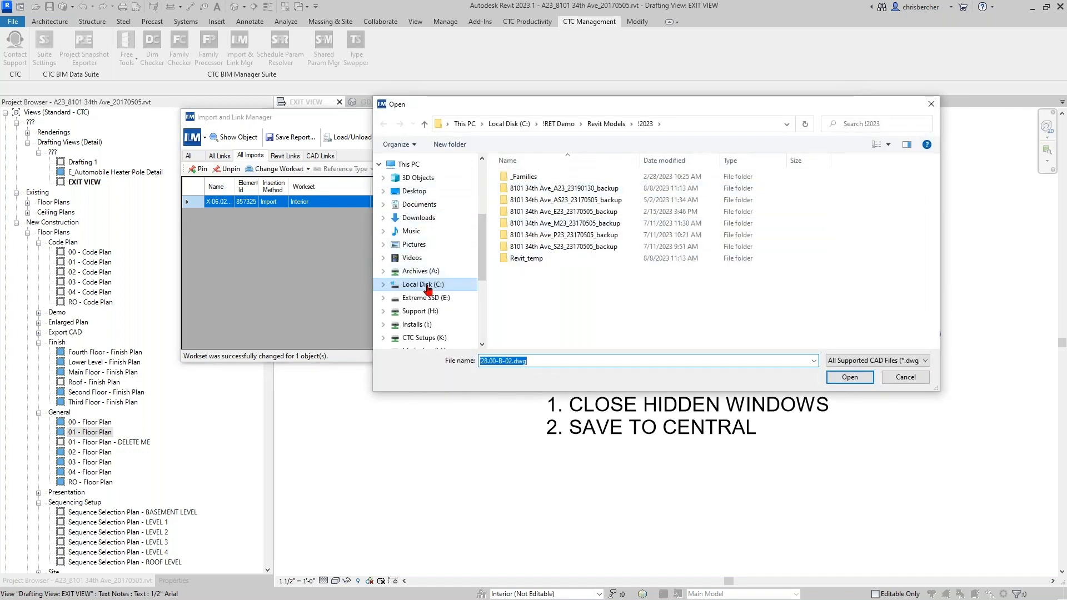
- Pick X-06.02728.00-B-02.dwg from C:\!RET Demo\CAD Files as the replacement drawing
{"action": "left_click", "coordinate": [423, 285]}
{"action": "double_click", "coordinate": [535, 176]}
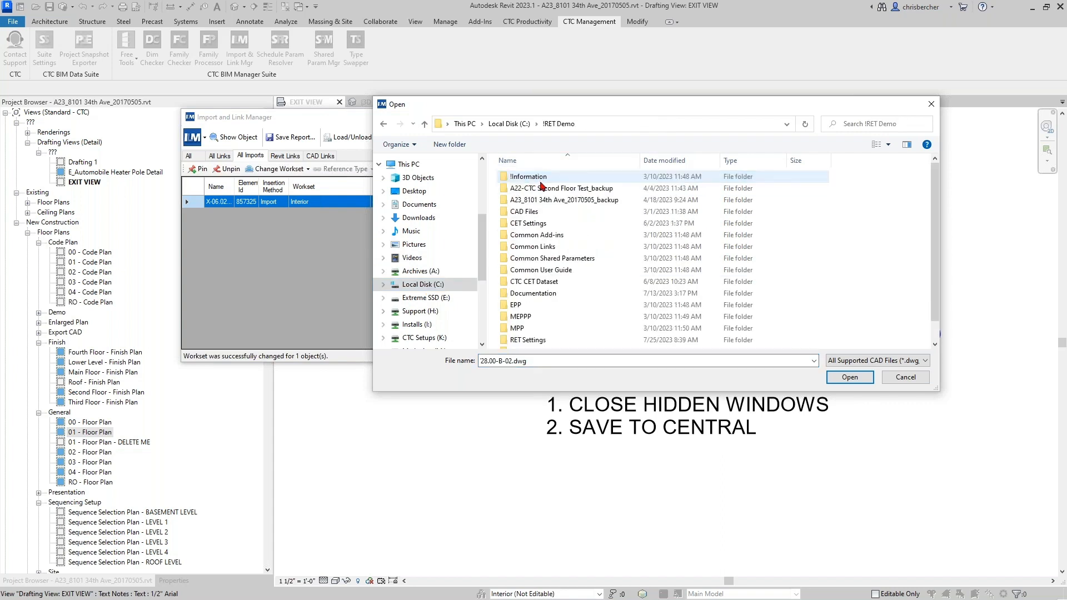
{"action": "double_click", "coordinate": [528, 340]}
{"action": "double_click", "coordinate": [495, 361]}
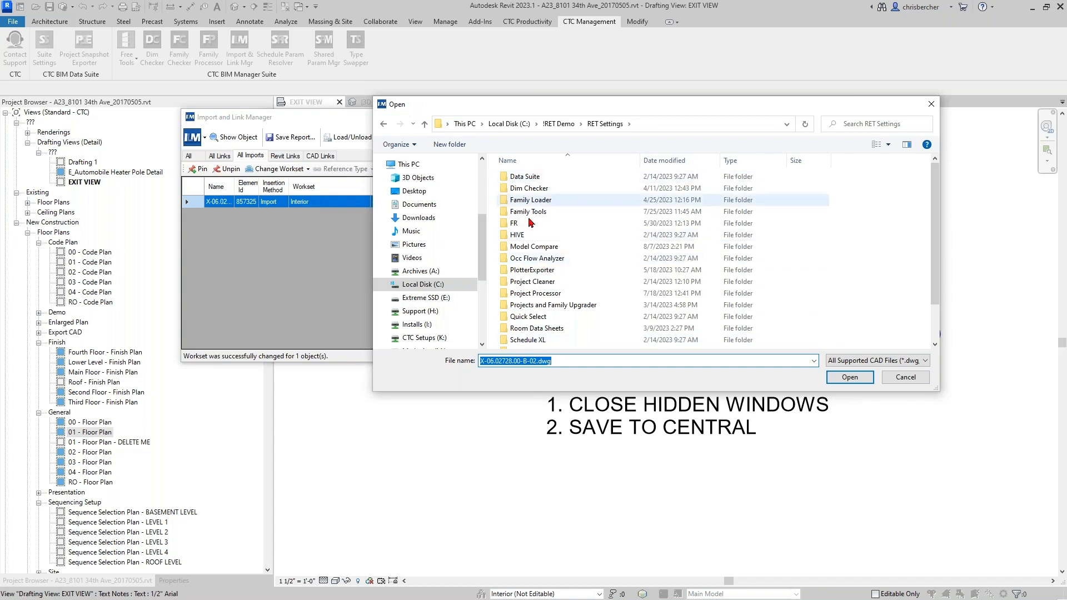
{"action": "left_click", "coordinate": [559, 123]}
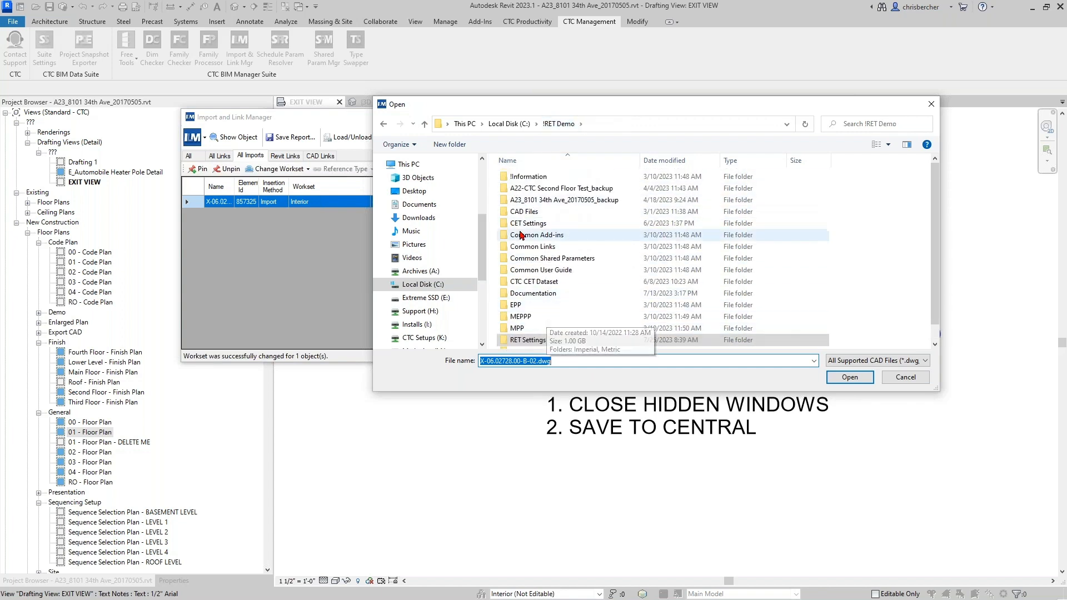
{"action": "double_click", "coordinate": [523, 212]}
{"action": "left_click", "coordinate": [556, 234]}
{"action": "left_click", "coordinate": [850, 377]}
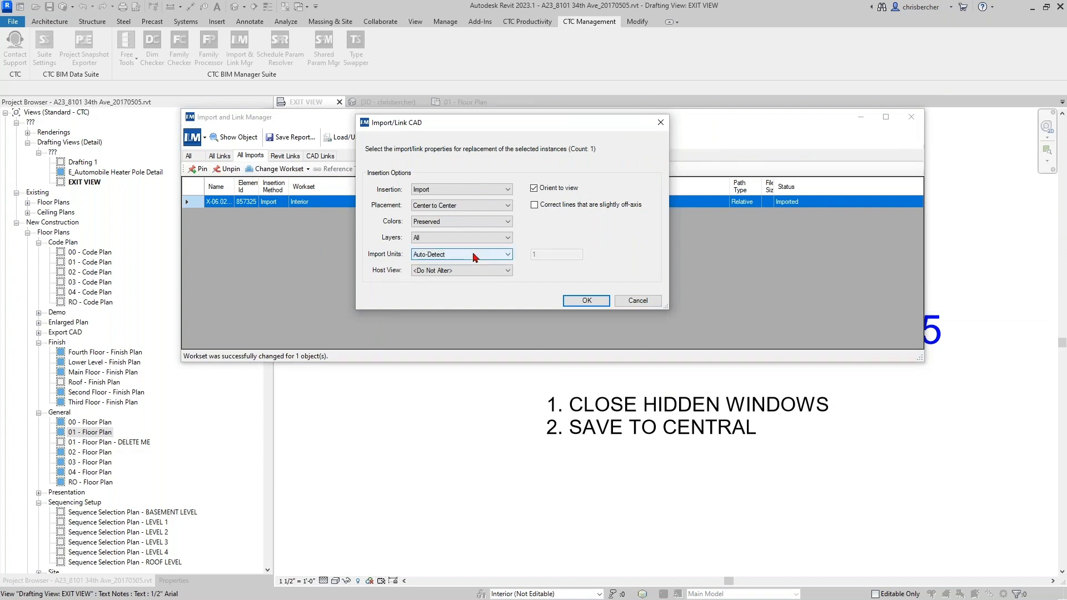
- Set the replacement DWG to Link with Preserve Center placement, Preserved colours and all layers
{"action": "left_click", "coordinate": [436, 190]}
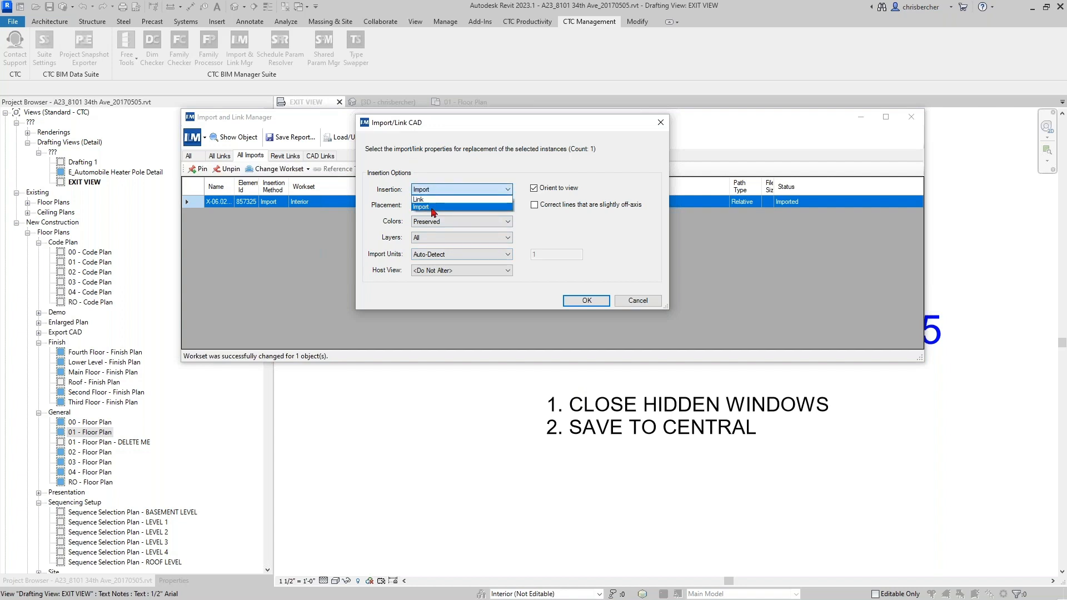
{"action": "left_click", "coordinate": [428, 199]}
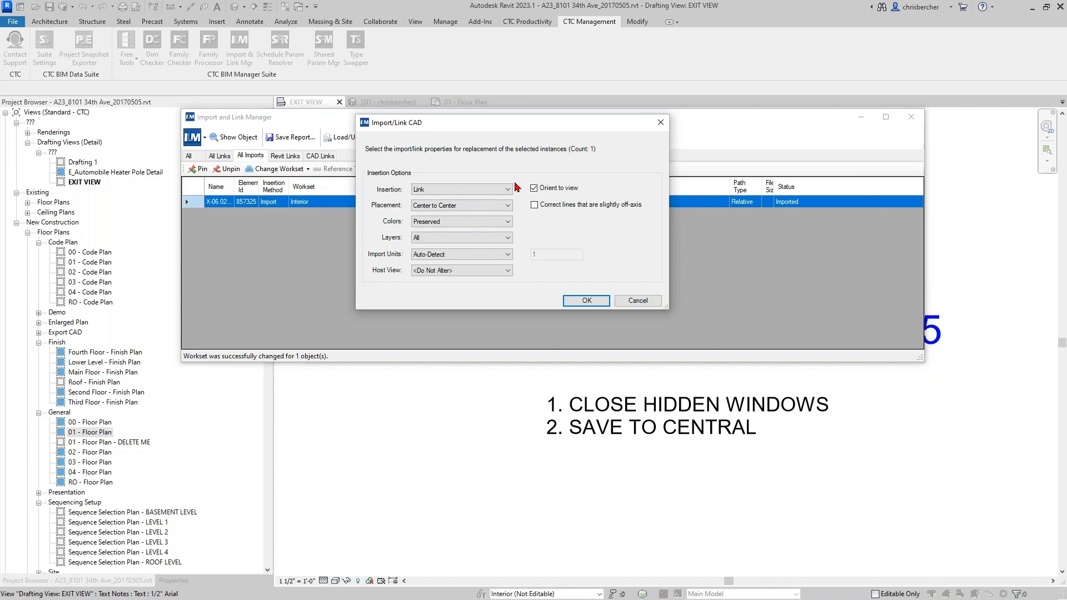
{"action": "left_click", "coordinate": [493, 207]}
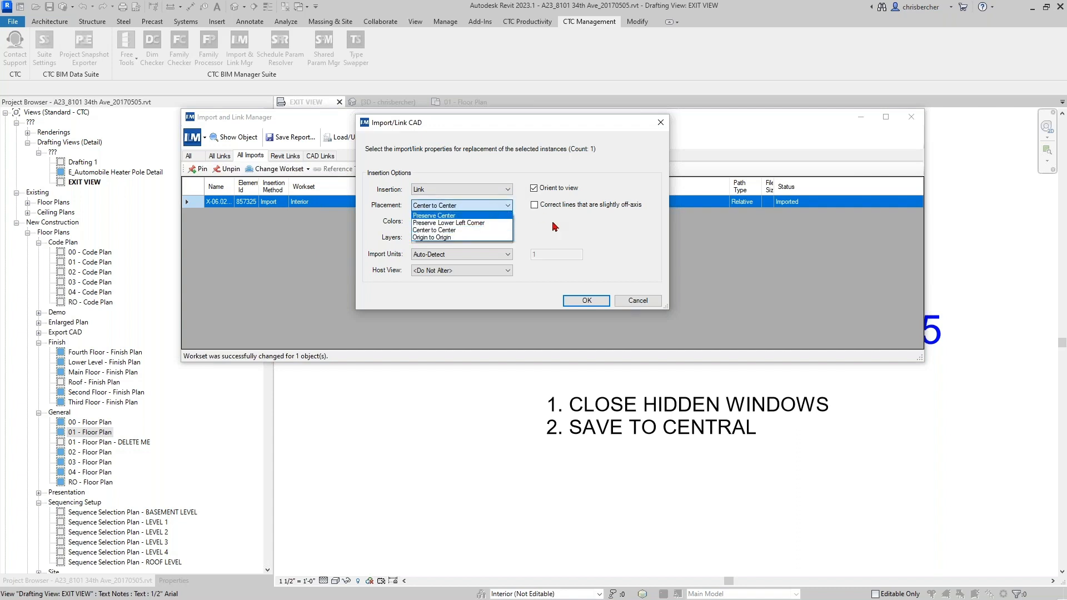
{"action": "left_click", "coordinate": [433, 215]}
{"action": "left_click", "coordinate": [471, 221]}
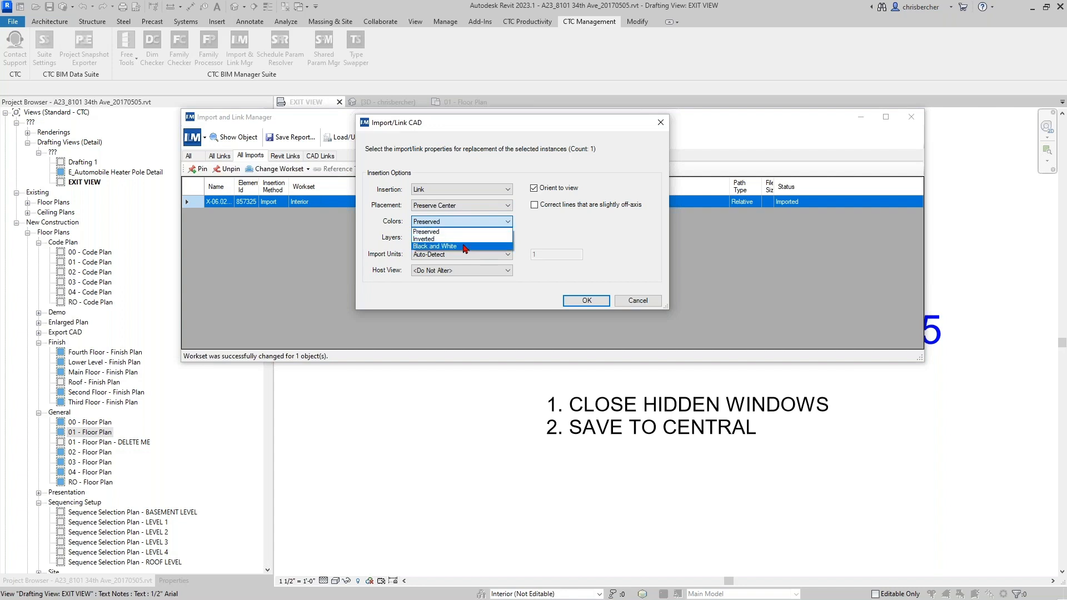
{"action": "left_click", "coordinate": [603, 251]}
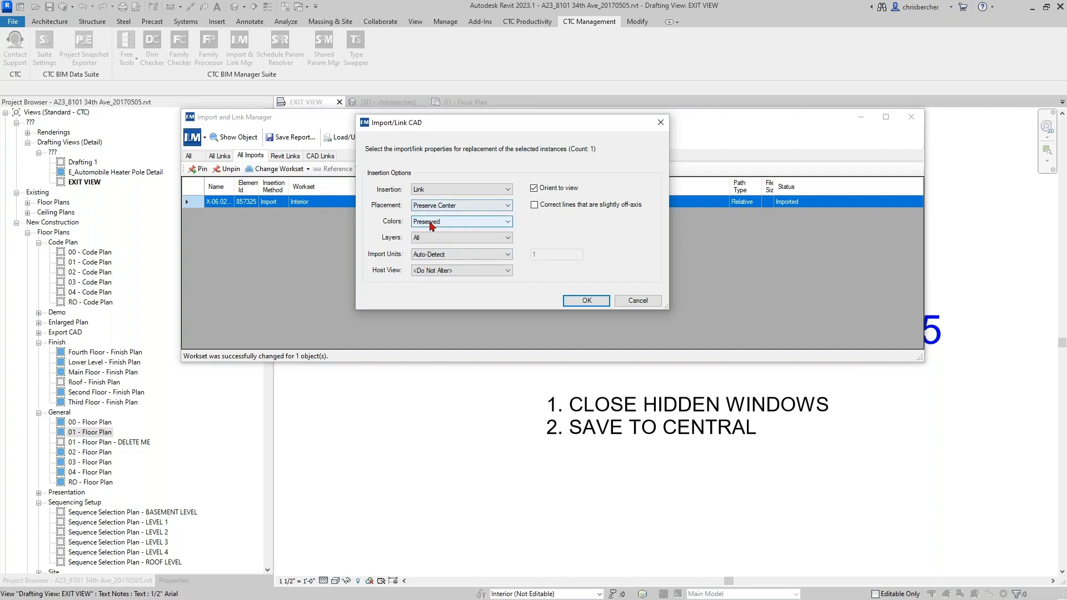
{"action": "left_click", "coordinate": [427, 240]}
{"action": "left_click", "coordinate": [654, 212]}
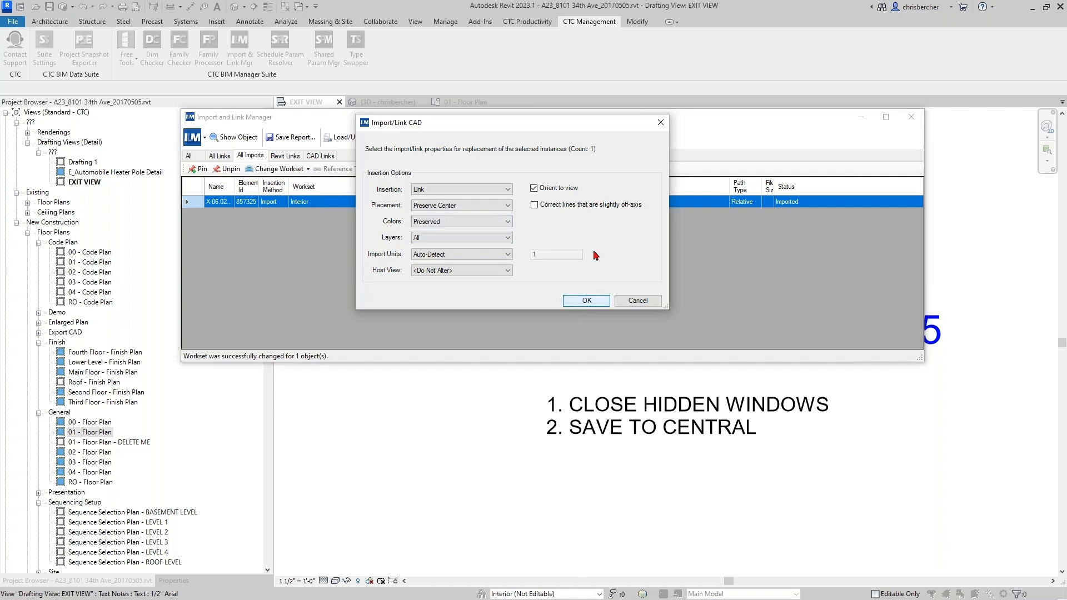
{"action": "left_click", "coordinate": [442, 271]}
{"action": "left_click", "coordinate": [614, 270]}
{"action": "left_click", "coordinate": [588, 301]}
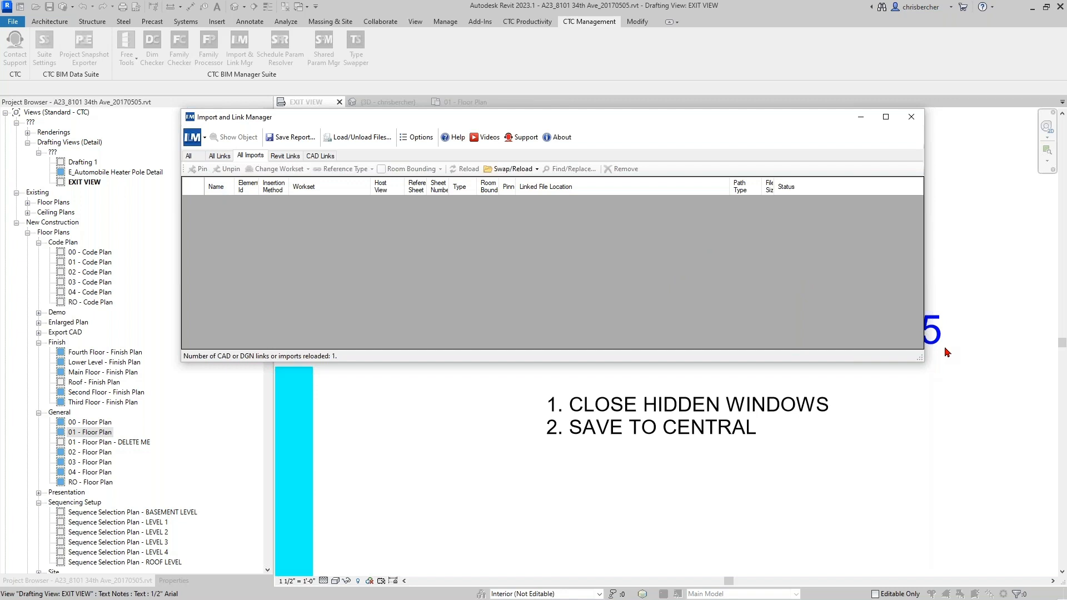
- Close the Import and Link Manager and bring up the CTC Free Tools list
{"action": "left_click", "coordinate": [977, 341]}
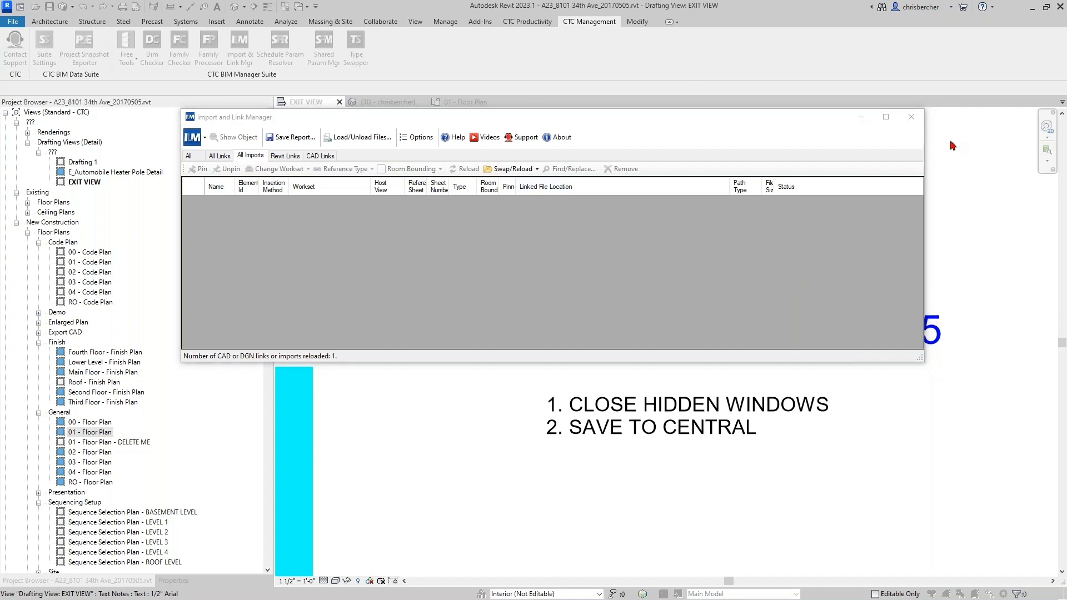
{"action": "left_click", "coordinate": [902, 117]}
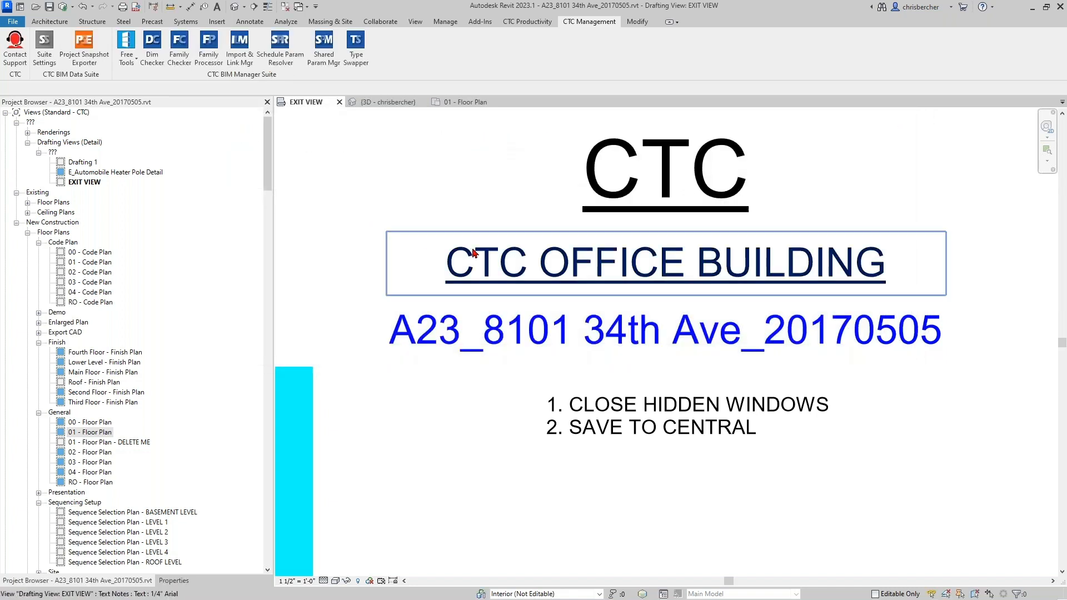
{"action": "left_click", "coordinate": [125, 56]}
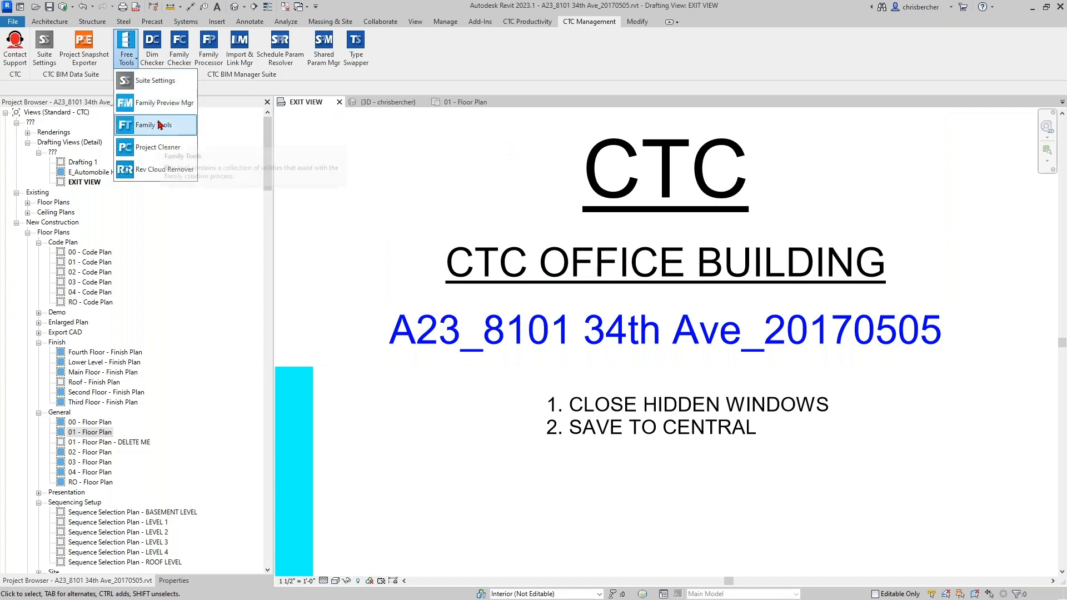
- Launch Project Cleaner from Free Tools and move its window into position
{"action": "left_click", "coordinate": [161, 150]}
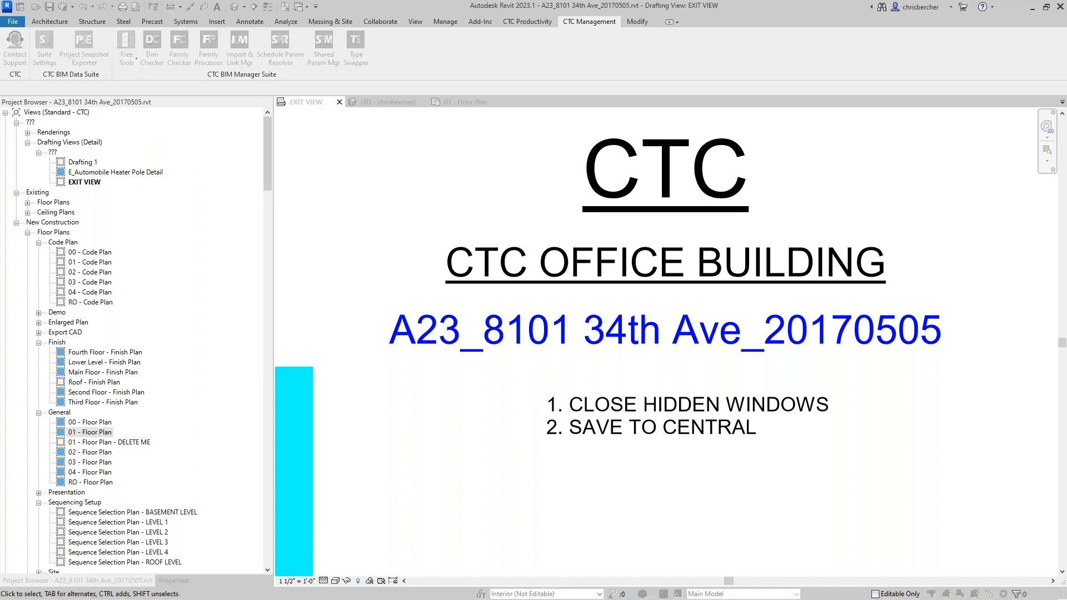
{"action": "left_click_drag", "start_coordinate": [539, 96], "coordinate": [524, 155]}
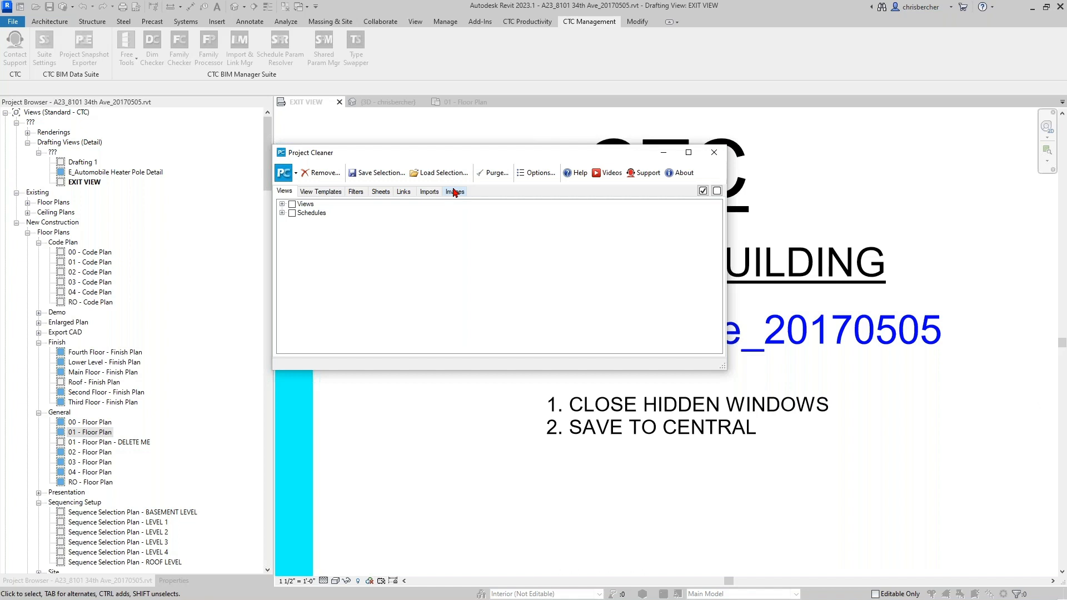
- Expand the view types and schedules in Project Cleaner, review them, then collapse Schedules
{"action": "left_click_drag", "start_coordinate": [472, 152], "coordinate": [476, 201]}
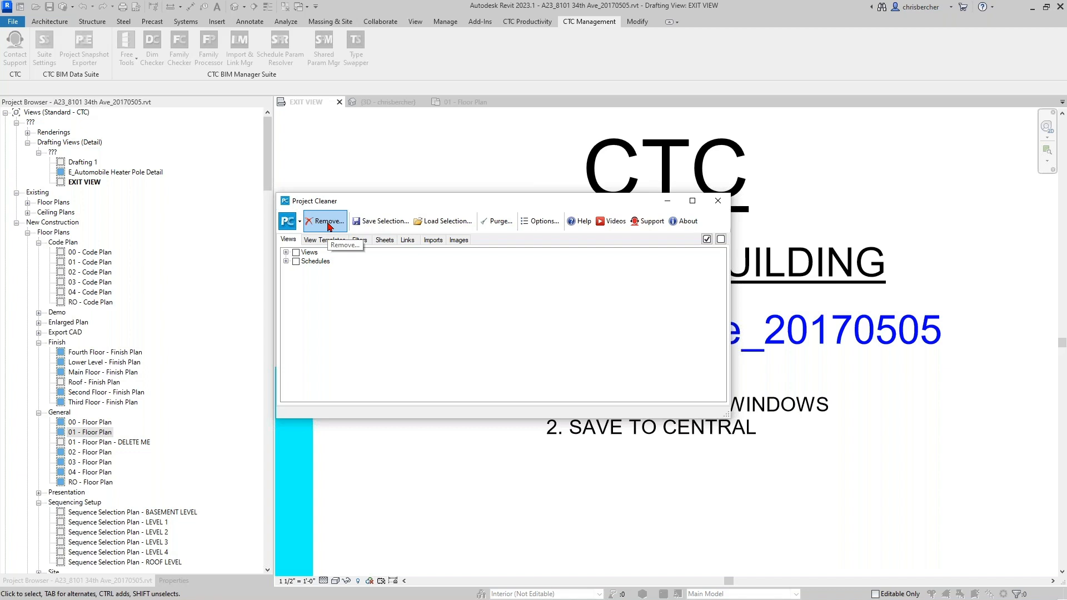
{"action": "mouse_move", "coordinate": [467, 207]}
{"action": "left_mouse_down"}
{"action": "mouse_move", "coordinate": [472, 248]}
{"action": "mouse_move", "coordinate": [469, 211]}
{"action": "left_mouse_up"}
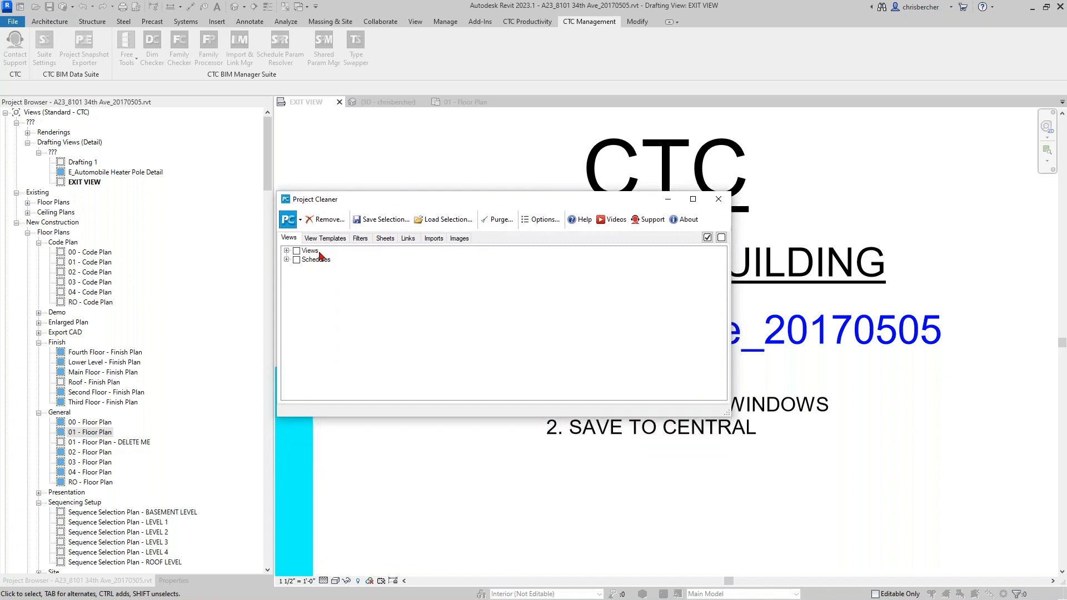
{"action": "left_click", "coordinate": [287, 250]}
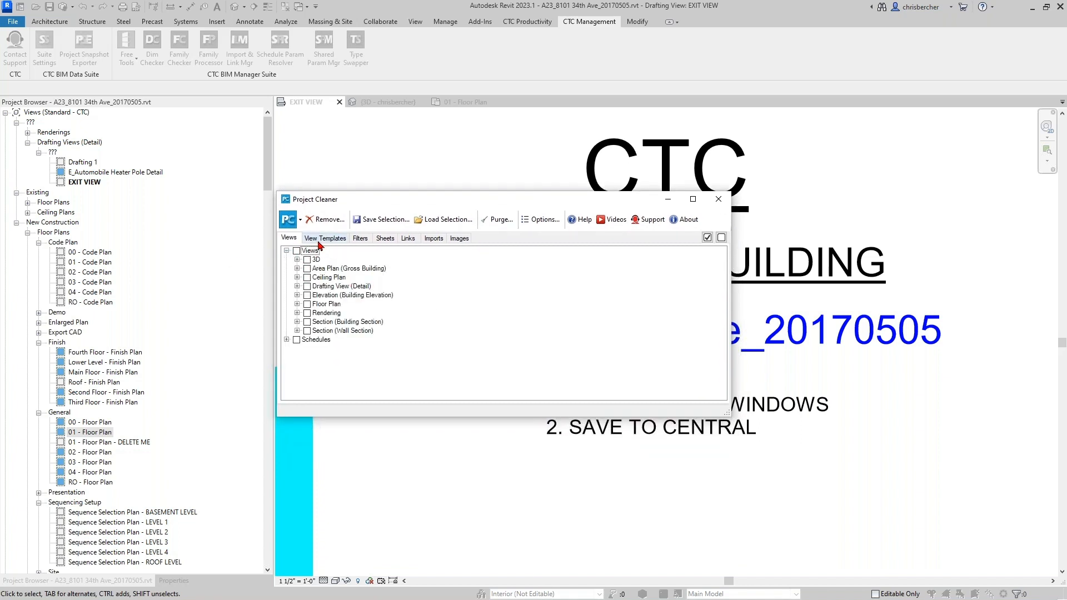
{"action": "left_click", "coordinate": [287, 339]}
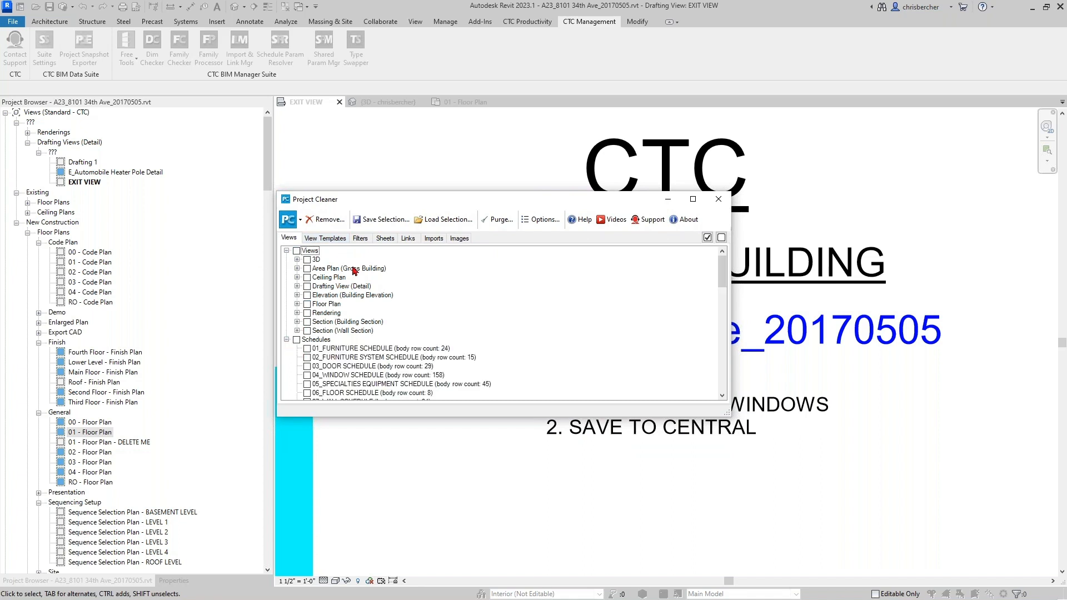
{"action": "scroll", "coordinate": [354, 271], "scroll_direction": "down", "scroll_amount": 5}
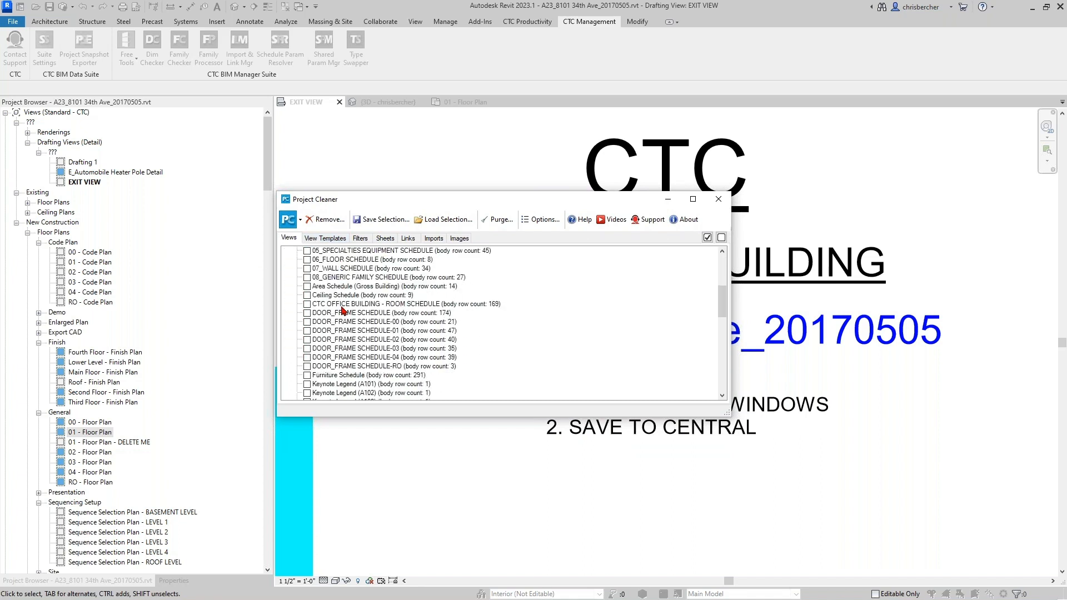
{"action": "scroll", "coordinate": [391, 345], "scroll_direction": "up", "scroll_amount": 3}
{"action": "scroll", "coordinate": [391, 345], "scroll_direction": "up", "scroll_amount": 3}
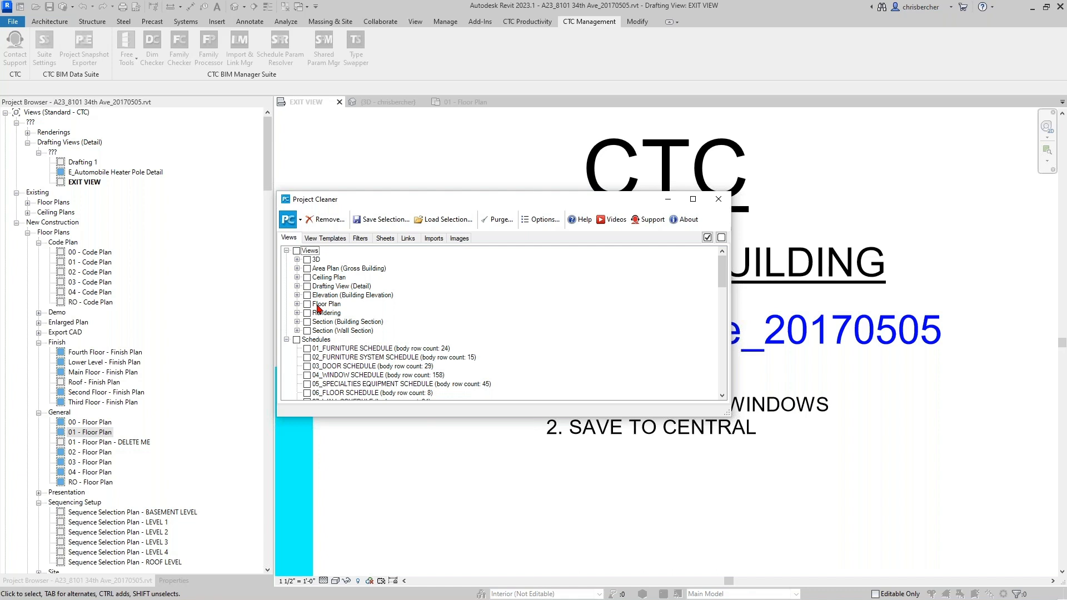
{"action": "left_click", "coordinate": [286, 339]}
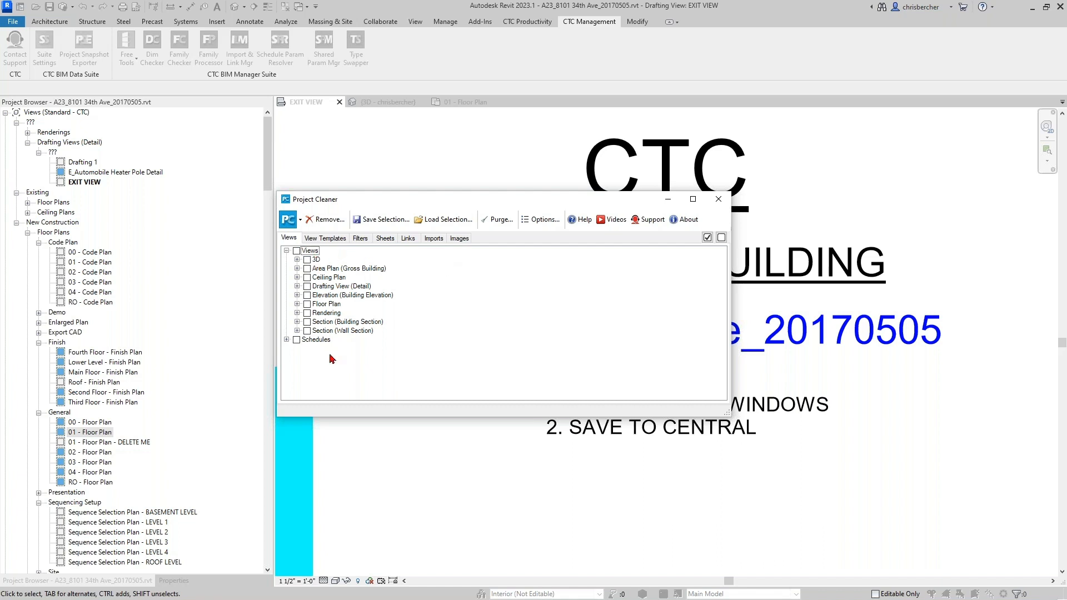
- Expand the Wall Section group and mark Sections 2, 3 and 4 for removal
{"action": "left_click", "coordinate": [297, 332]}
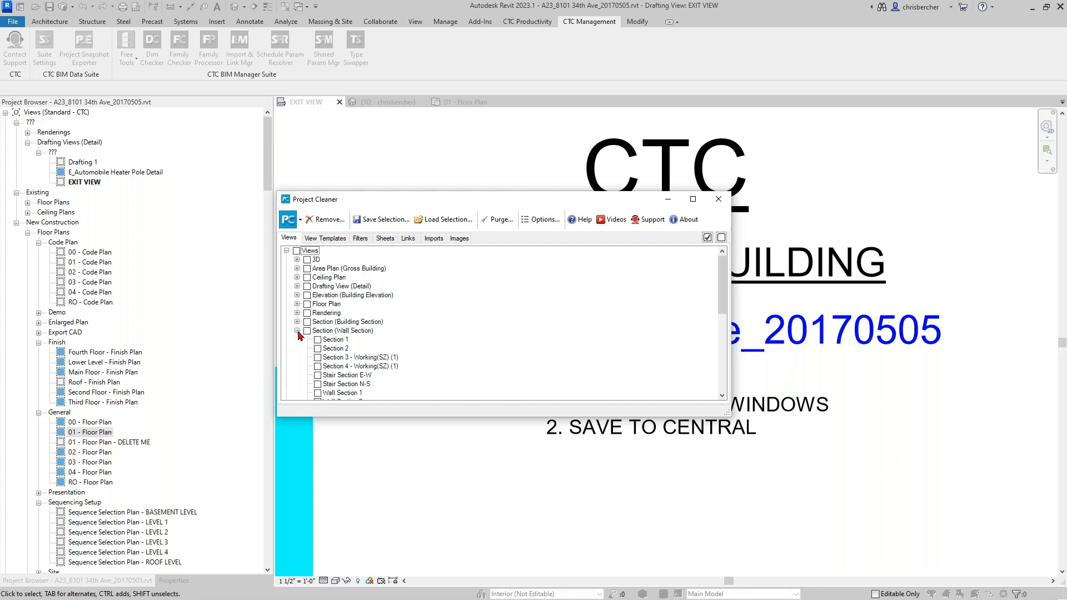
{"action": "left_click", "coordinate": [317, 340]}
{"action": "left_click", "coordinate": [317, 349]}
{"action": "scroll", "coordinate": [419, 369], "scroll_direction": "down", "scroll_amount": 1}
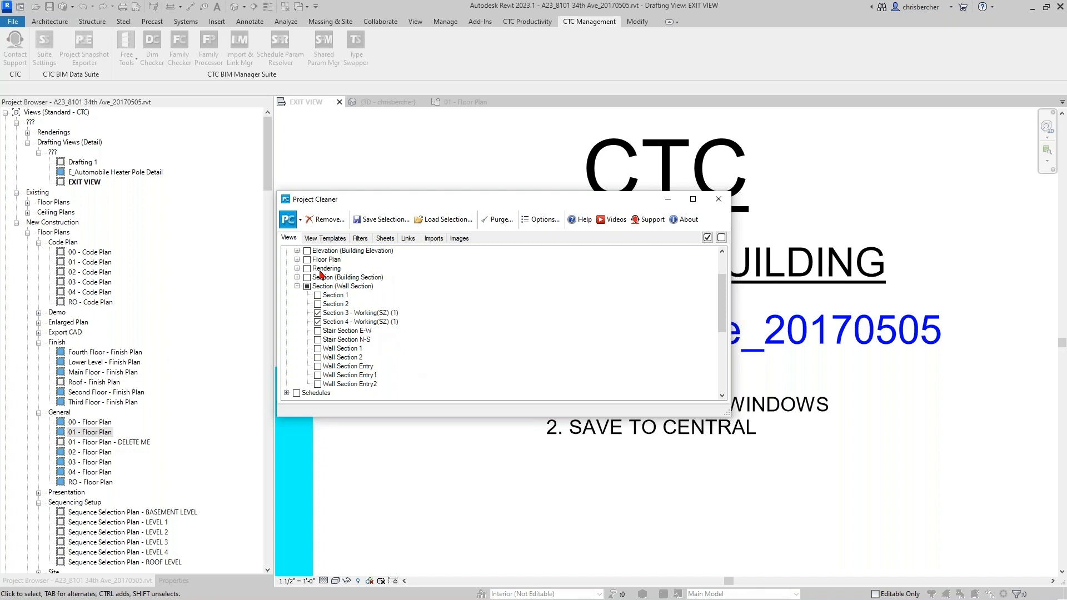
{"action": "left_click", "coordinate": [317, 304]}
- Expand Building Section, Rendering and Floor Plan, and mark 01 - Floor Plan - DELETE ME for removal
{"action": "left_click", "coordinate": [298, 278]}
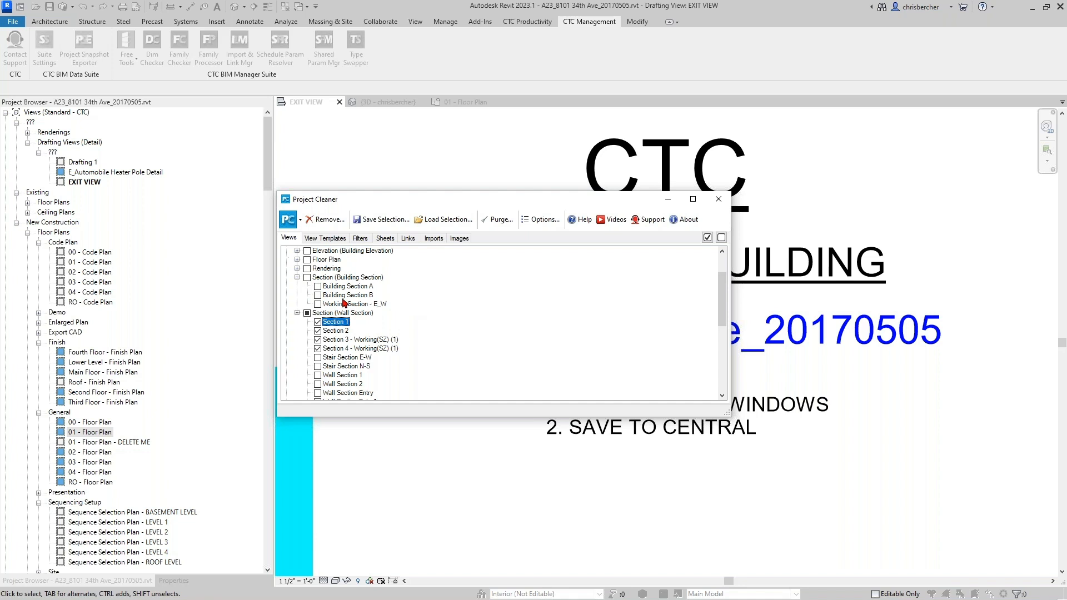
{"action": "left_click", "coordinate": [298, 268]}
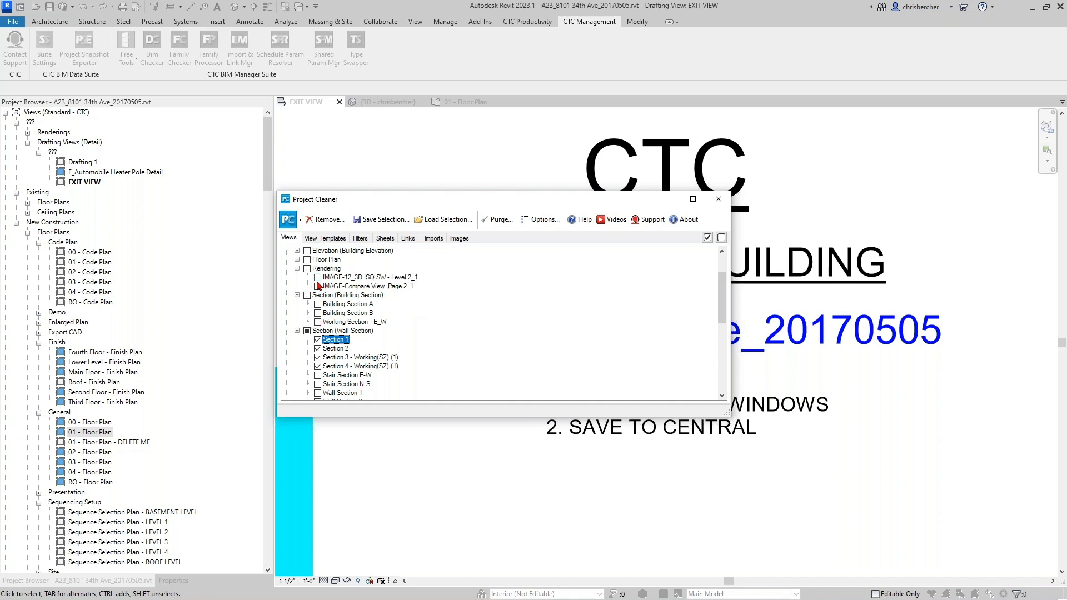
{"action": "left_click", "coordinate": [298, 259]}
{"action": "scroll", "coordinate": [345, 333], "scroll_direction": "down", "scroll_amount": 1}
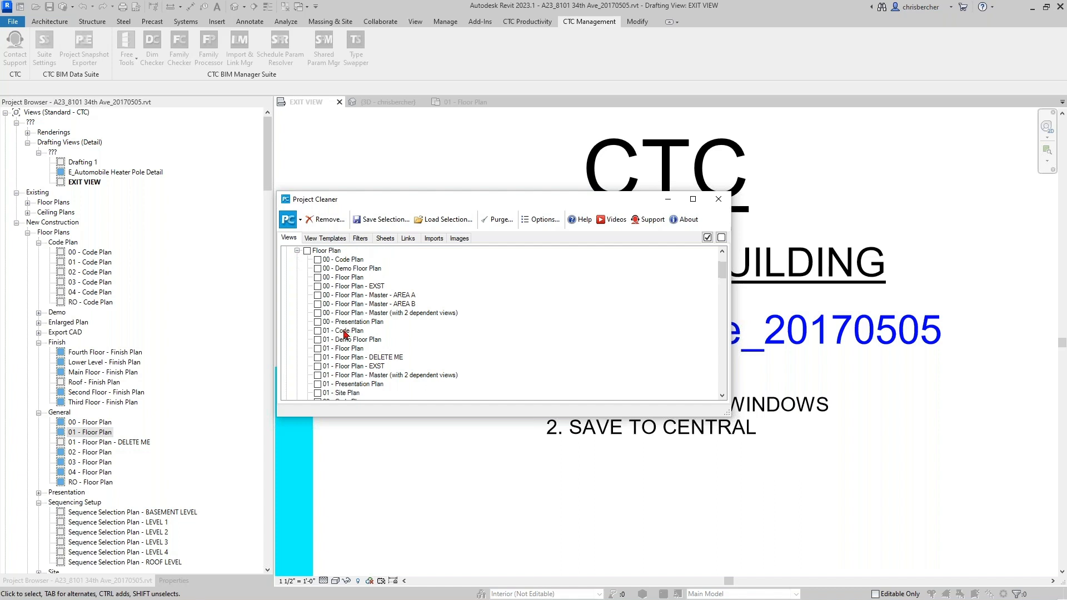
{"action": "scroll", "coordinate": [345, 332], "scroll_direction": "down", "scroll_amount": 1}
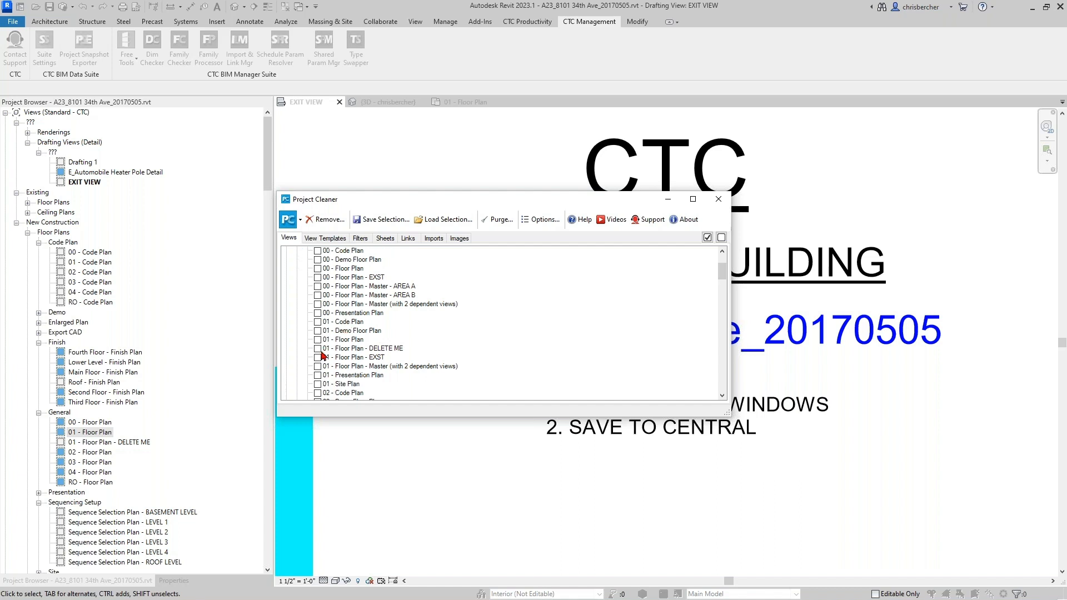
{"action": "left_click", "coordinate": [318, 349]}
{"action": "scroll", "coordinate": [389, 317], "scroll_direction": "down", "scroll_amount": 3}
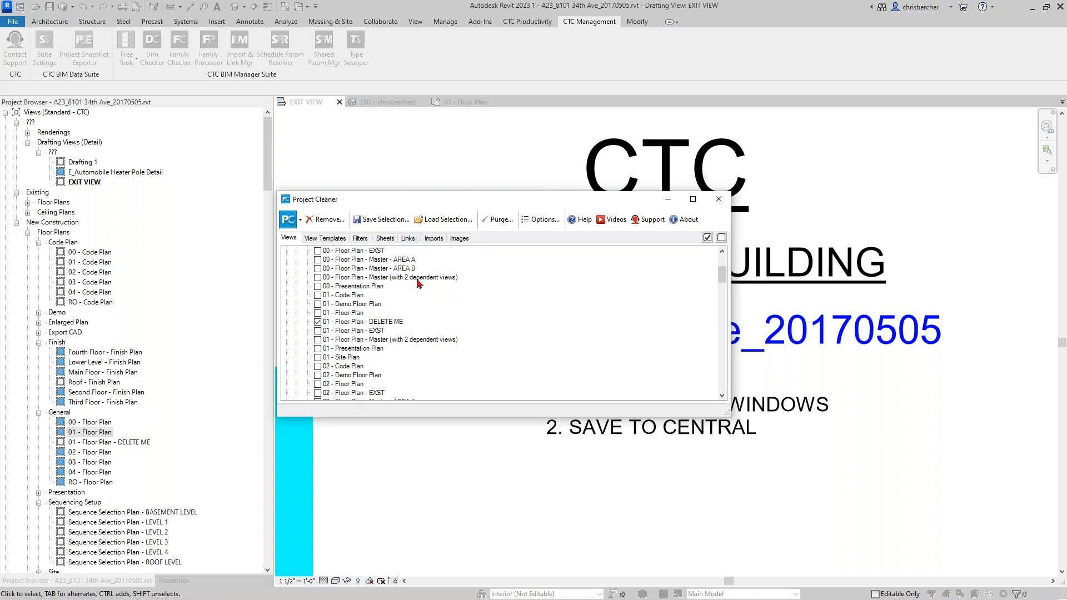
{"action": "scroll", "coordinate": [397, 333], "scroll_direction": "down", "scroll_amount": 2}
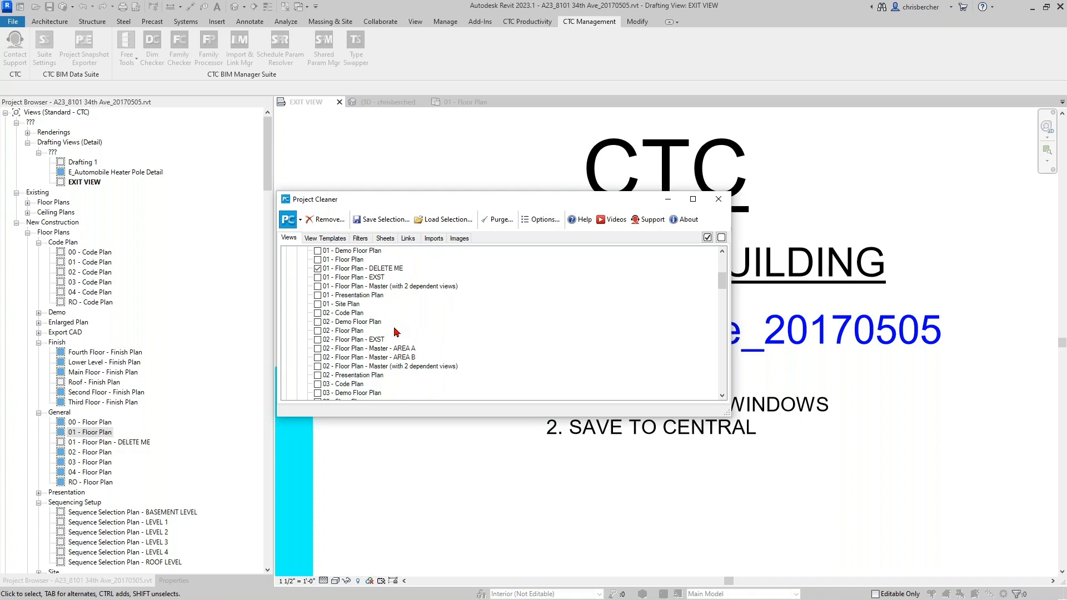
{"action": "scroll", "coordinate": [348, 342], "scroll_direction": "down", "scroll_amount": 5}
{"action": "scroll", "coordinate": [348, 345], "scroll_direction": "down", "scroll_amount": 3}
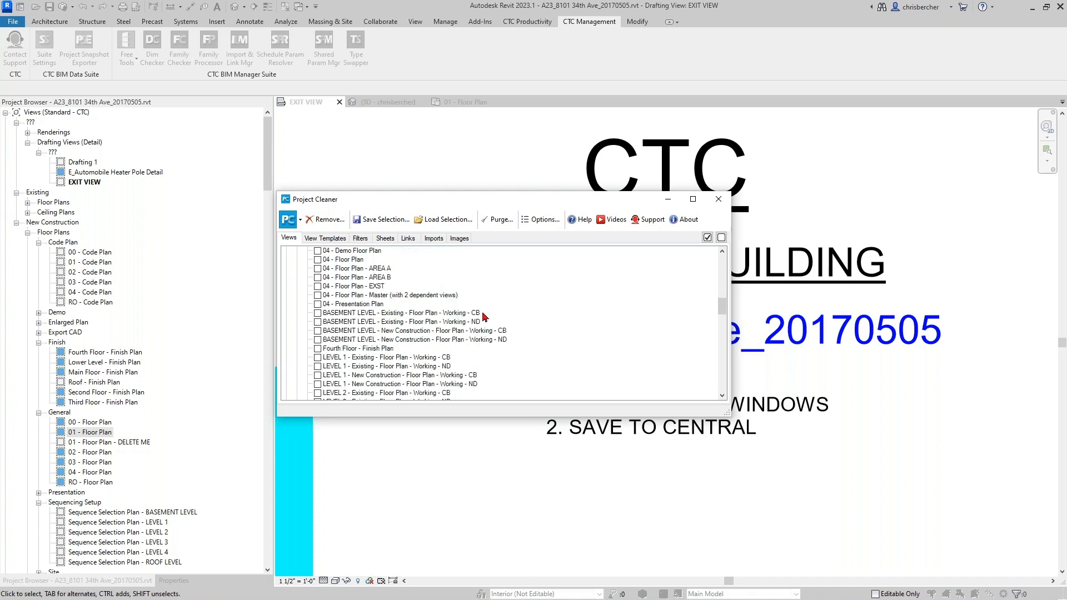
- Mark the BASEMENT LEVEL Existing CB, Existing ND and New Construction CB floor plans for removal
{"action": "left_click", "coordinate": [375, 314]}
{"action": "left_click", "coordinate": [395, 340]}
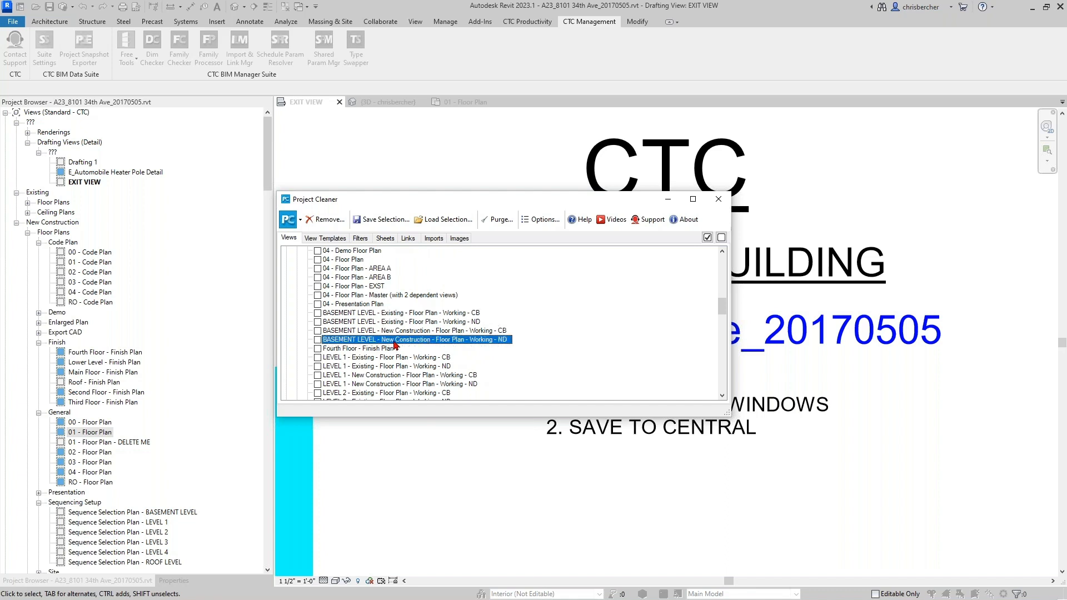
{"action": "left_click", "coordinate": [318, 314]}
{"action": "left_click", "coordinate": [318, 322]}
{"action": "left_click", "coordinate": [318, 331]}
- Mark the LEVEL 1 and LEVEL 2 Existing and New Construction working floor plans for removal
{"action": "left_click", "coordinate": [318, 357]}
{"action": "left_click", "coordinate": [318, 366]}
{"action": "left_click", "coordinate": [318, 375]}
{"action": "left_click", "coordinate": [318, 384]}
{"action": "left_click", "coordinate": [318, 393]}
{"action": "scroll", "coordinate": [321, 389], "scroll_direction": "down", "scroll_amount": 1}
{"action": "left_click", "coordinate": [318, 375]}
{"action": "left_click", "coordinate": [318, 384]}
{"action": "left_click", "coordinate": [318, 393]}
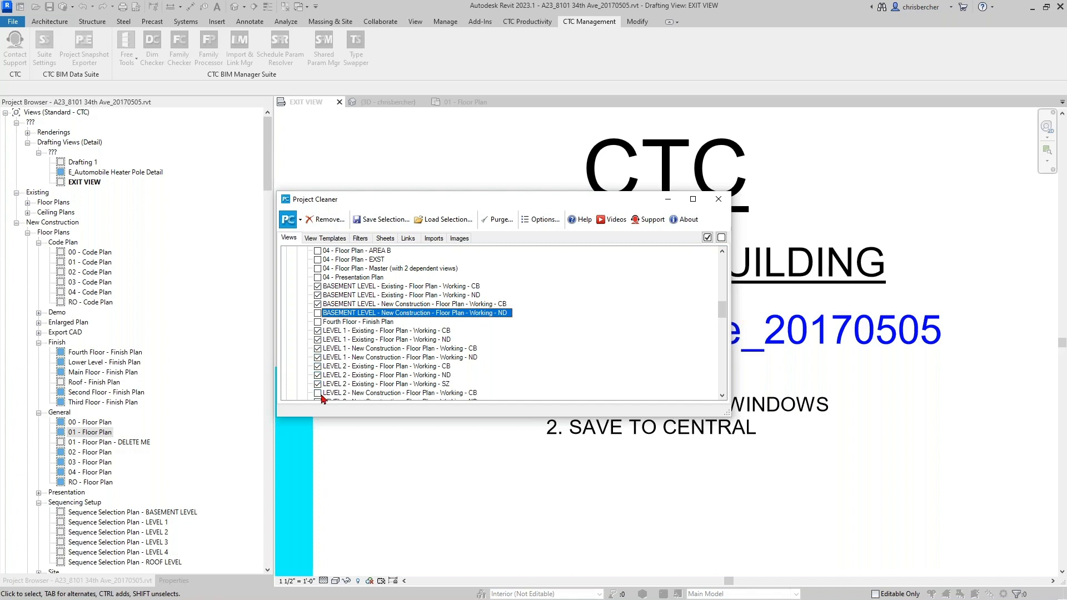
{"action": "scroll", "coordinate": [320, 395], "scroll_direction": "down", "scroll_amount": 2}
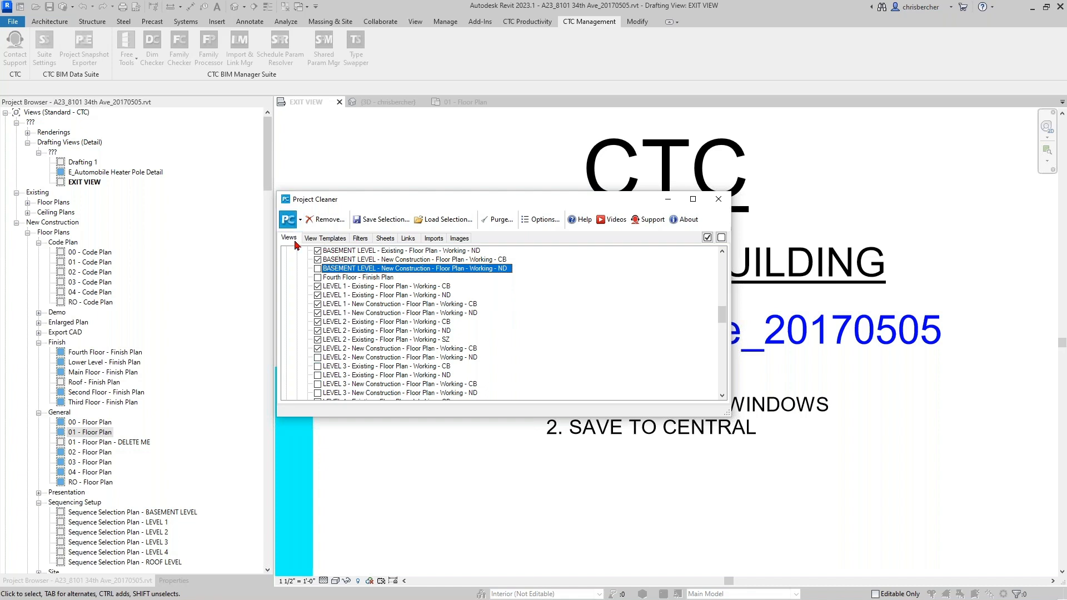
{"action": "scroll", "coordinate": [333, 264], "scroll_direction": "up", "scroll_amount": 2}
{"action": "scroll", "coordinate": [338, 266], "scroll_direction": "up", "scroll_amount": 15}
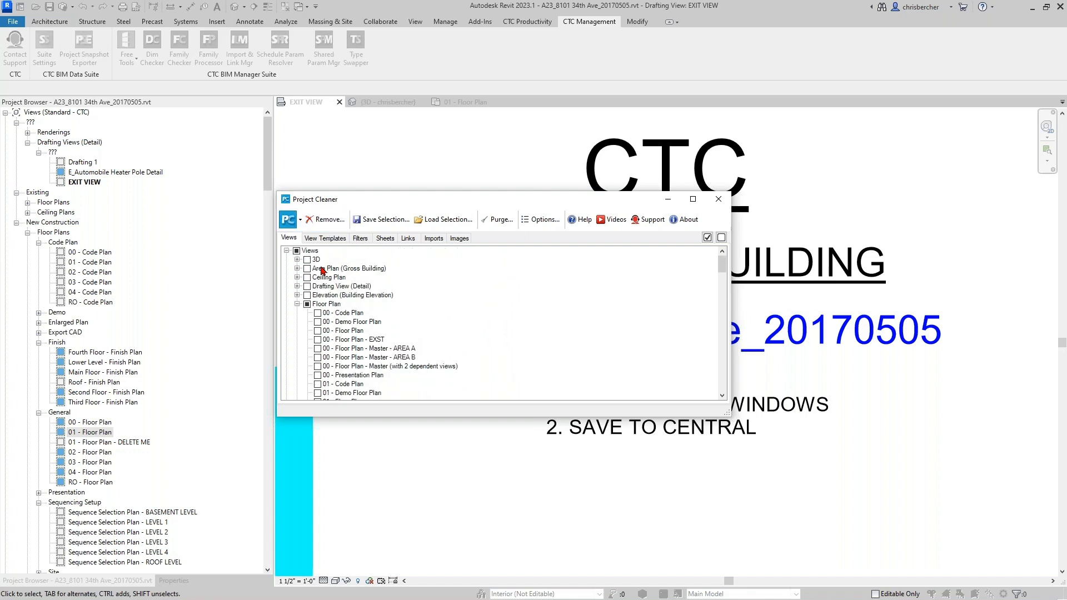
- Mark the LEVEL 1–4 CB and ND working ceiling plans, then bring up the 25-view removal warning
{"action": "left_click", "coordinate": [297, 295]}
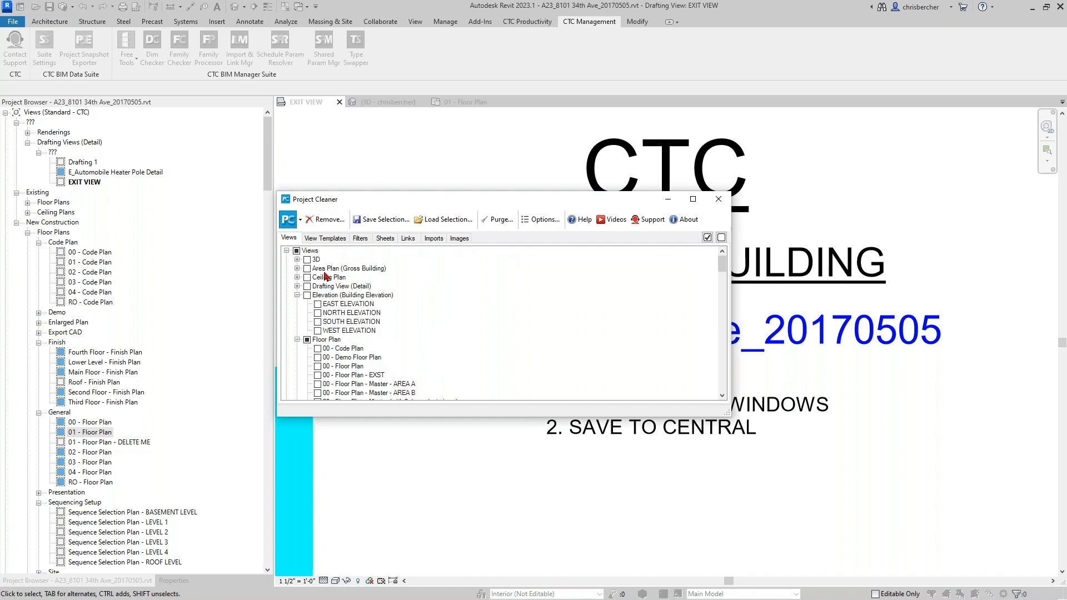
{"action": "left_click", "coordinate": [298, 286]}
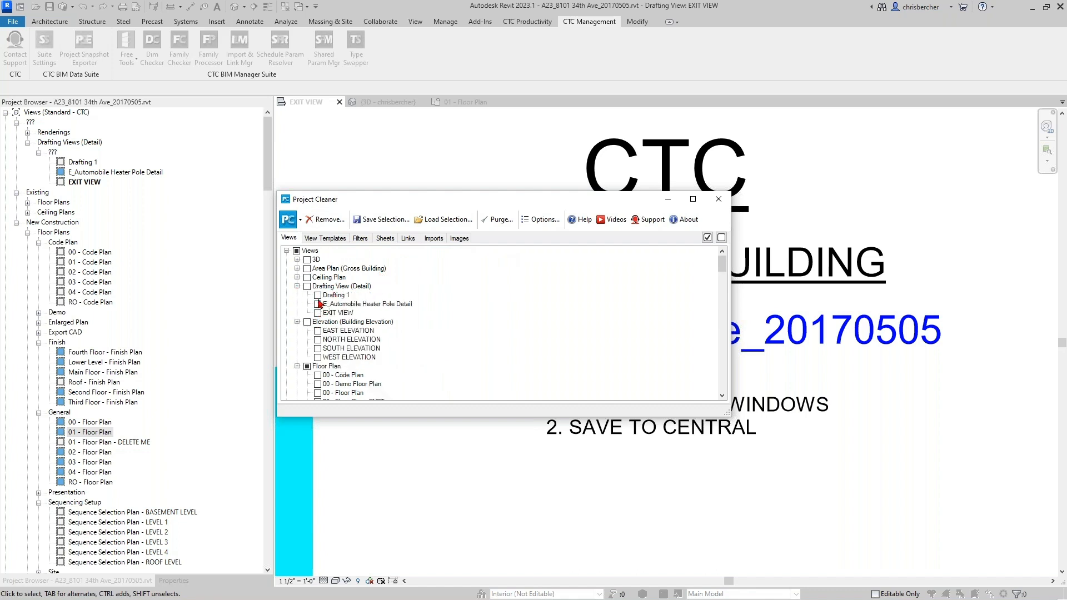
{"action": "left_click", "coordinate": [297, 277]}
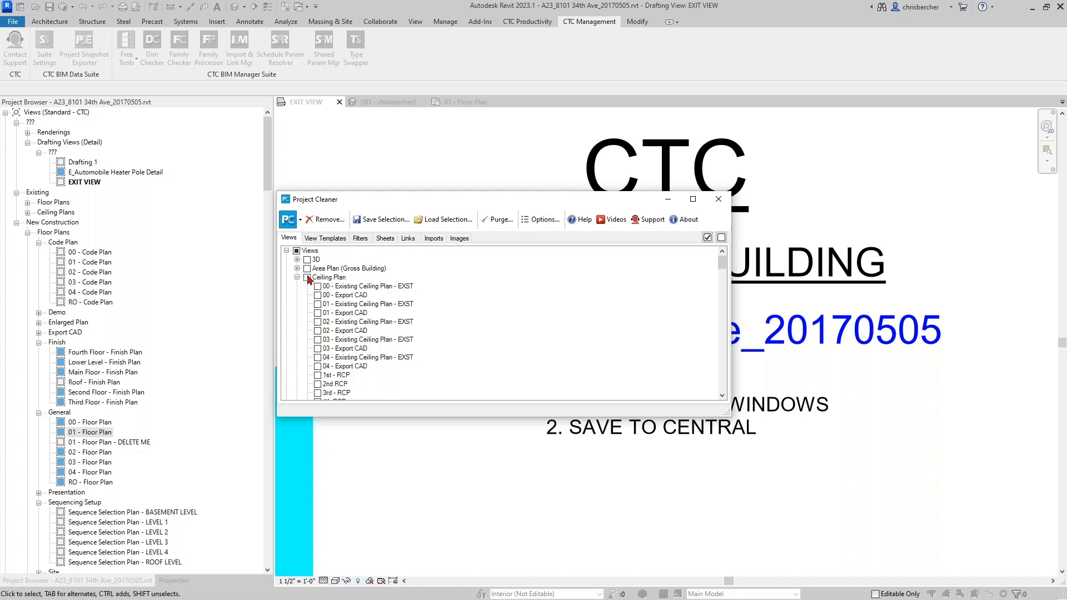
{"action": "scroll", "coordinate": [364, 317], "scroll_direction": "down", "scroll_amount": 5}
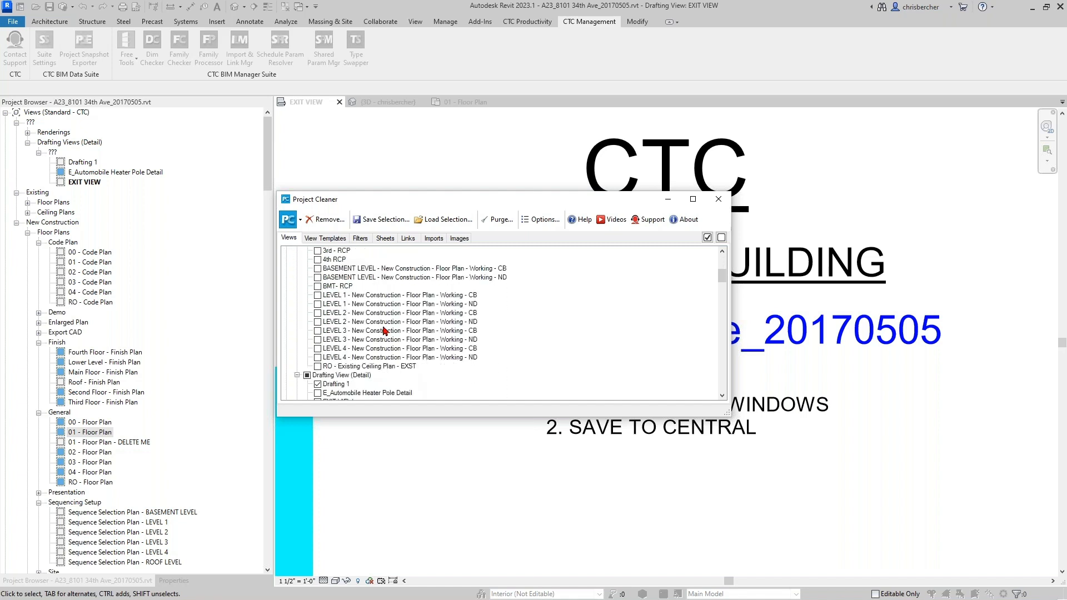
{"action": "left_click", "coordinate": [317, 295]}
{"action": "left_click", "coordinate": [317, 305]}
{"action": "left_click", "coordinate": [317, 313]}
{"action": "left_click", "coordinate": [318, 322]}
{"action": "left_click", "coordinate": [318, 330]}
{"action": "left_click", "coordinate": [317, 339]}
{"action": "left_click", "coordinate": [317, 348]}
{"action": "left_click", "coordinate": [318, 357]}
{"action": "scroll", "coordinate": [367, 278], "scroll_direction": "up", "scroll_amount": 5}
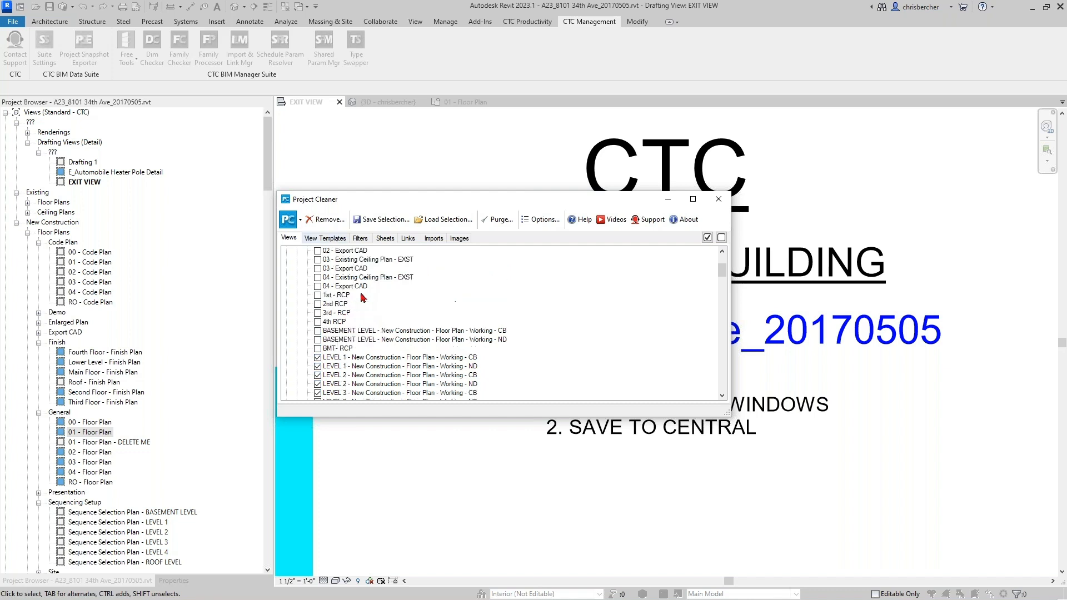
{"action": "left_click", "coordinate": [325, 220]}
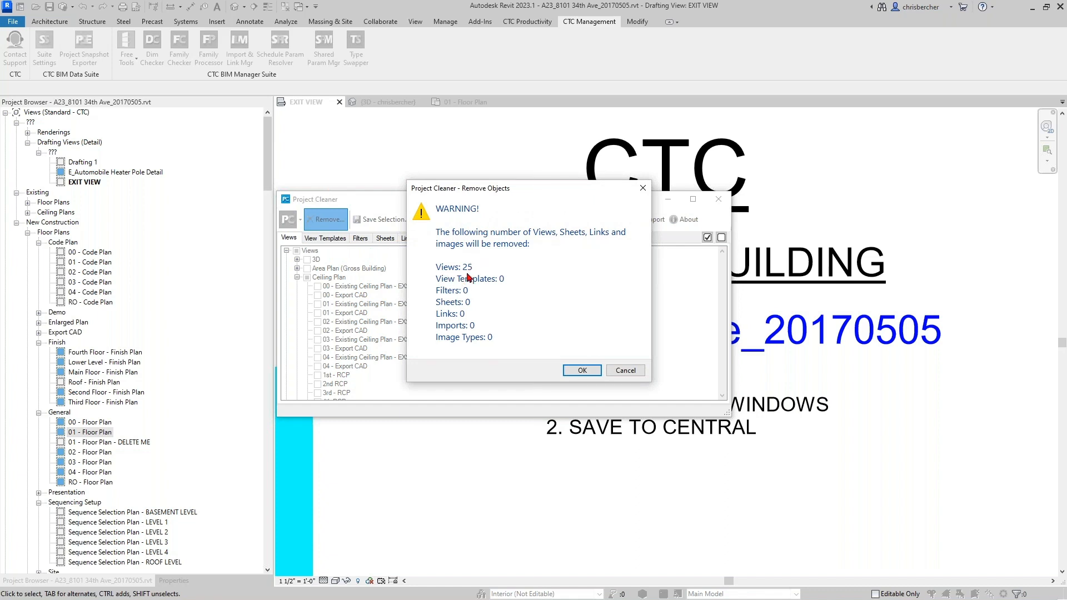
- Cancel the removal warning and expand the View Templates tree through Section, Floor Plan, Elevation, Ceiling Plan and 3D
{"action": "left_click", "coordinate": [625, 370]}
{"action": "left_click", "coordinate": [321, 243]}
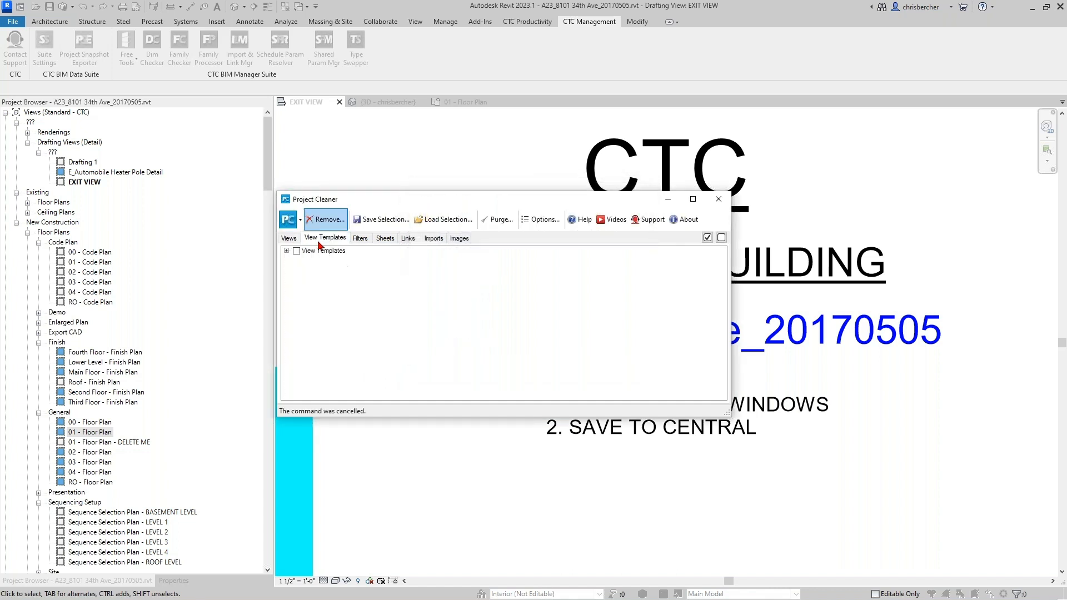
{"action": "left_click", "coordinate": [286, 251]}
{"action": "left_click", "coordinate": [297, 295]}
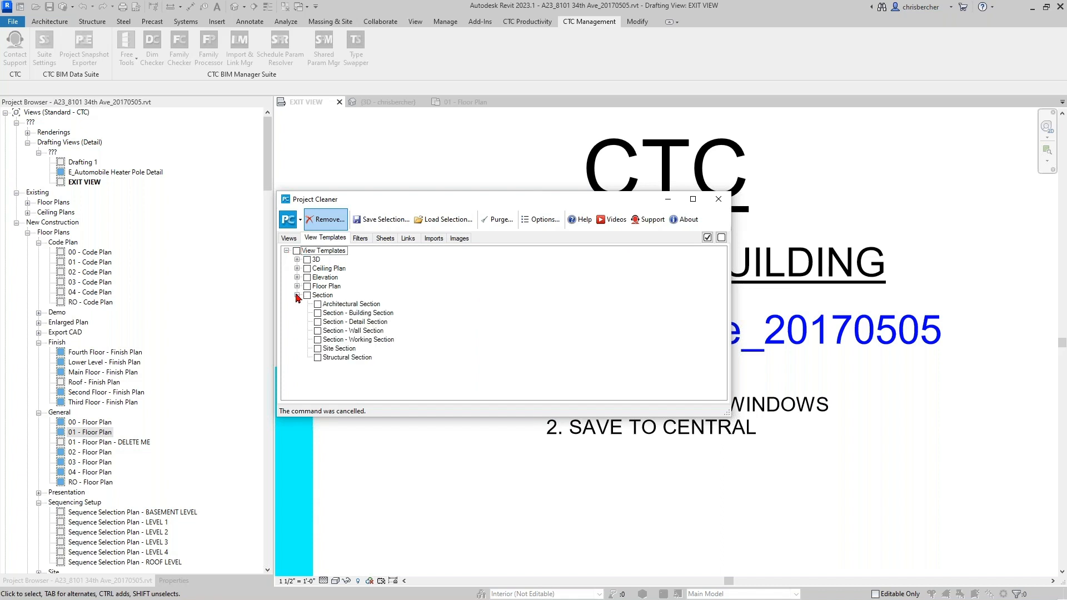
{"action": "left_click", "coordinate": [297, 286]}
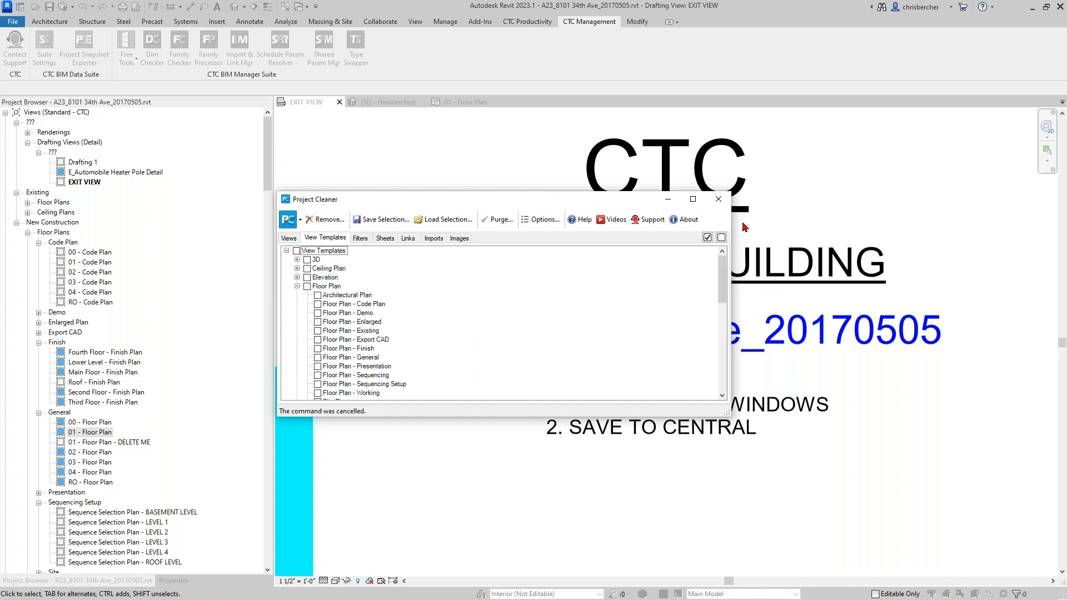
{"action": "scroll", "coordinate": [347, 311], "scroll_direction": "down", "scroll_amount": 2}
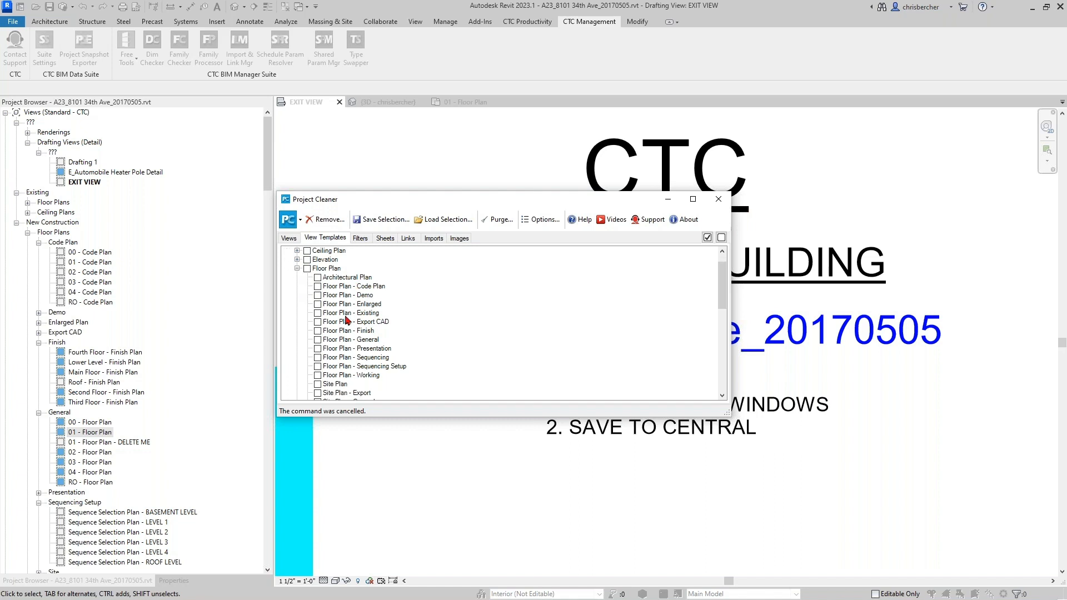
{"action": "scroll", "coordinate": [320, 356], "scroll_direction": "down", "scroll_amount": 2}
{"action": "scroll", "coordinate": [349, 320], "scroll_direction": "up", "scroll_amount": 4}
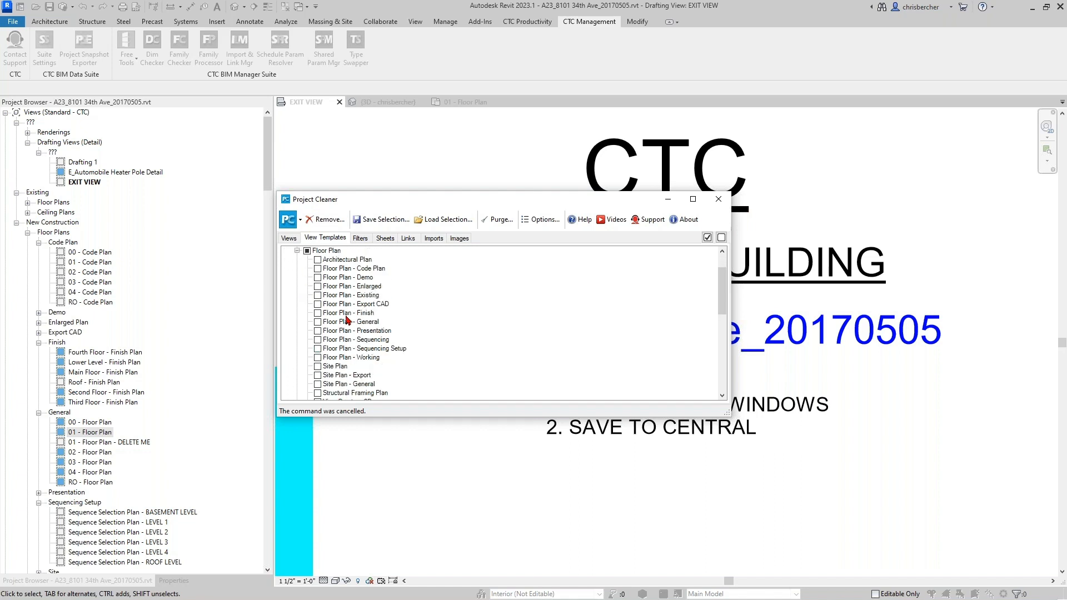
{"action": "left_click", "coordinate": [297, 277]}
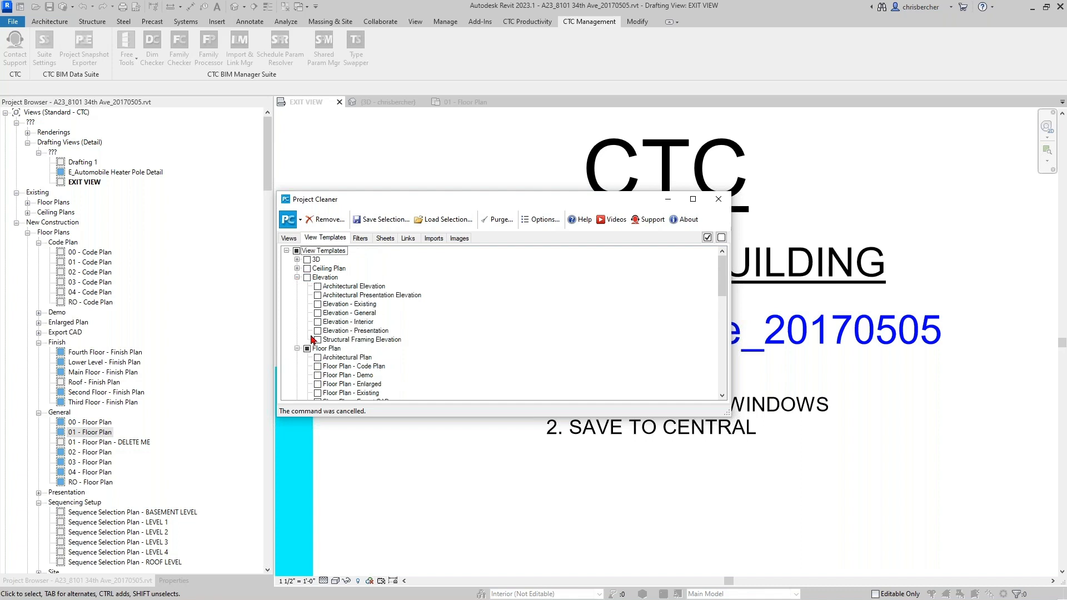
{"action": "left_click", "coordinate": [297, 269]}
{"action": "left_click", "coordinate": [297, 260]}
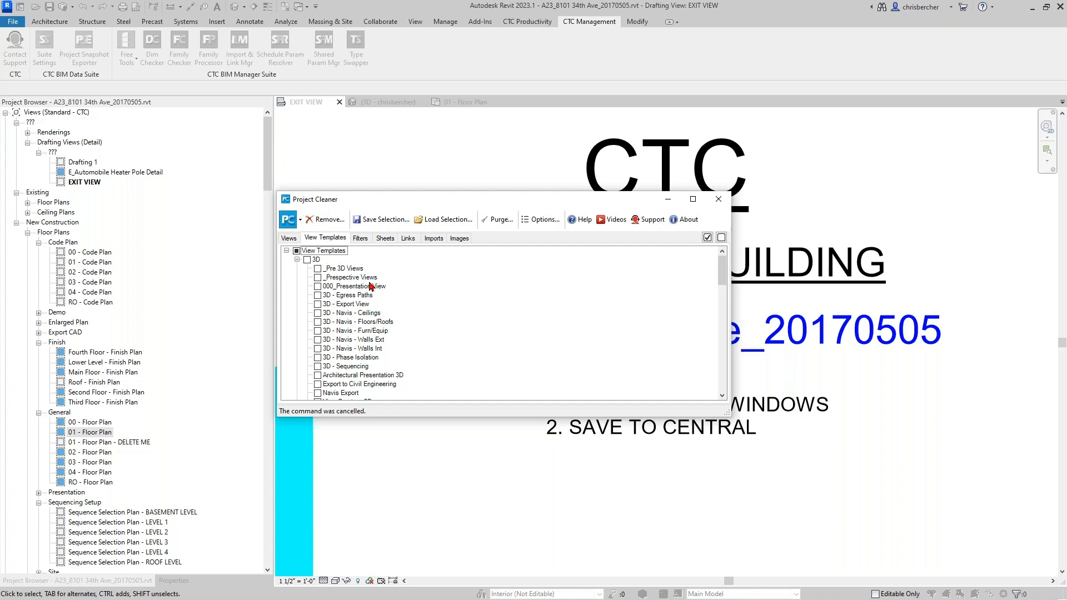
{"action": "scroll", "coordinate": [372, 286], "scroll_direction": "down", "scroll_amount": 1}
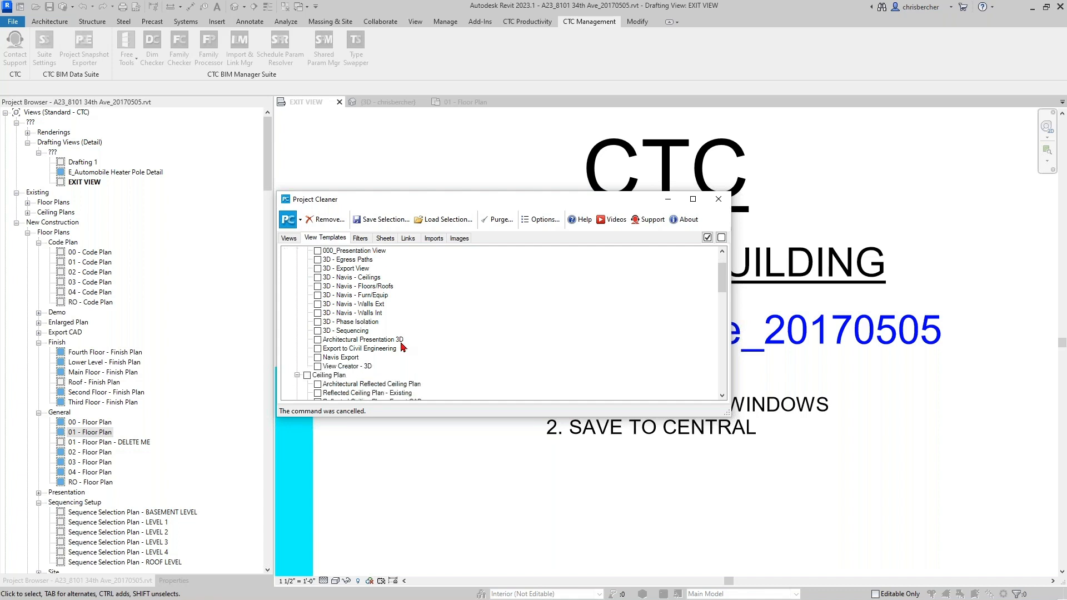
{"action": "scroll", "coordinate": [354, 361], "scroll_direction": "up", "scroll_amount": 1}
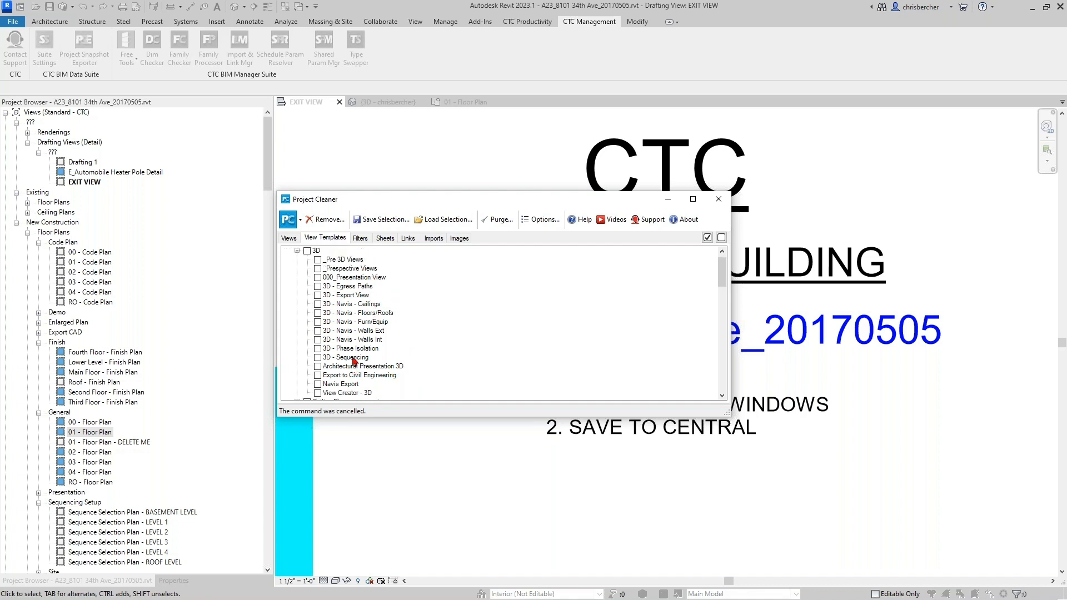
- Mark _Pre 3D Views, the 3D - Navis templates and 3D - Export View for removal
{"action": "left_click", "coordinate": [318, 260]}
{"action": "left_click", "coordinate": [318, 349]}
{"action": "left_click", "coordinate": [318, 340]}
{"action": "left_click", "coordinate": [319, 331]}
{"action": "left_click", "coordinate": [318, 322]}
{"action": "left_click", "coordinate": [318, 313]}
{"action": "left_click", "coordinate": [318, 304]}
{"action": "left_click", "coordinate": [317, 295]}
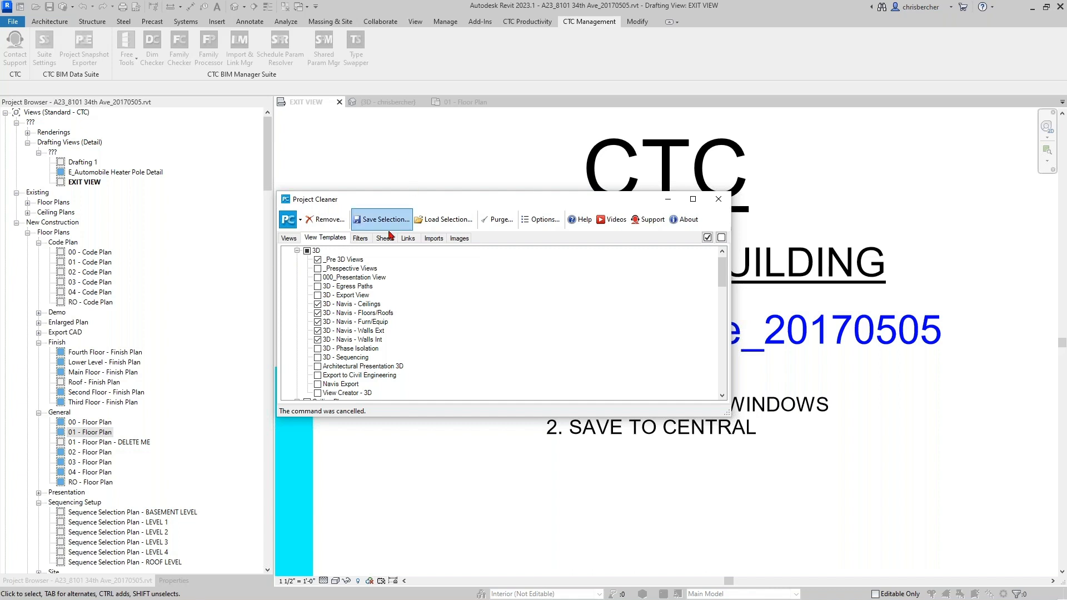
{"action": "left_click", "coordinate": [362, 239]}
- Mark all selection filters for removal and expand the Parameter Filters list
{"action": "left_click", "coordinate": [298, 261]}
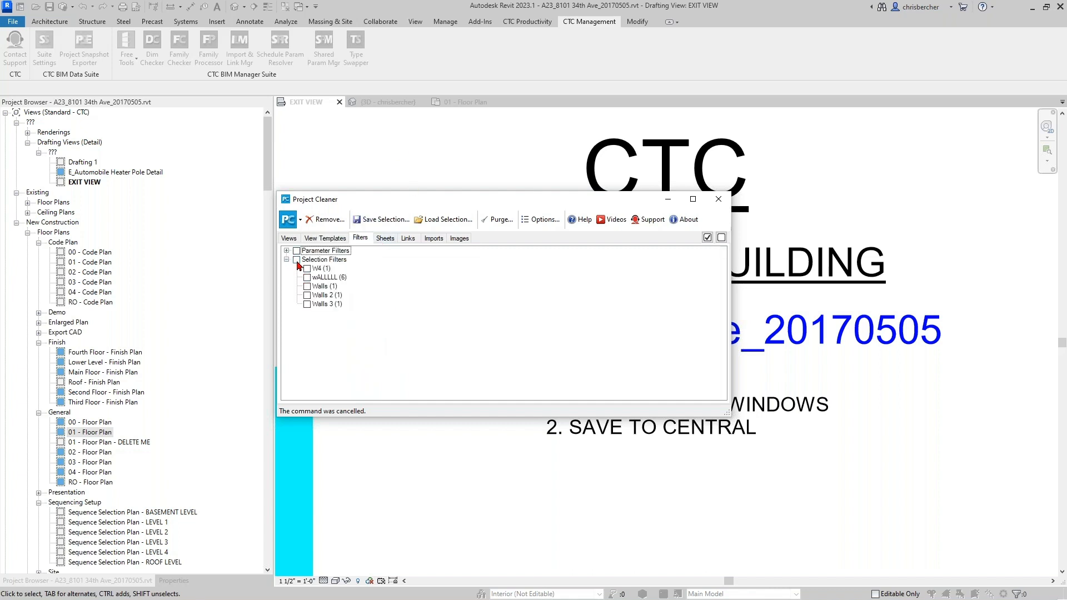
{"action": "left_click", "coordinate": [286, 250]}
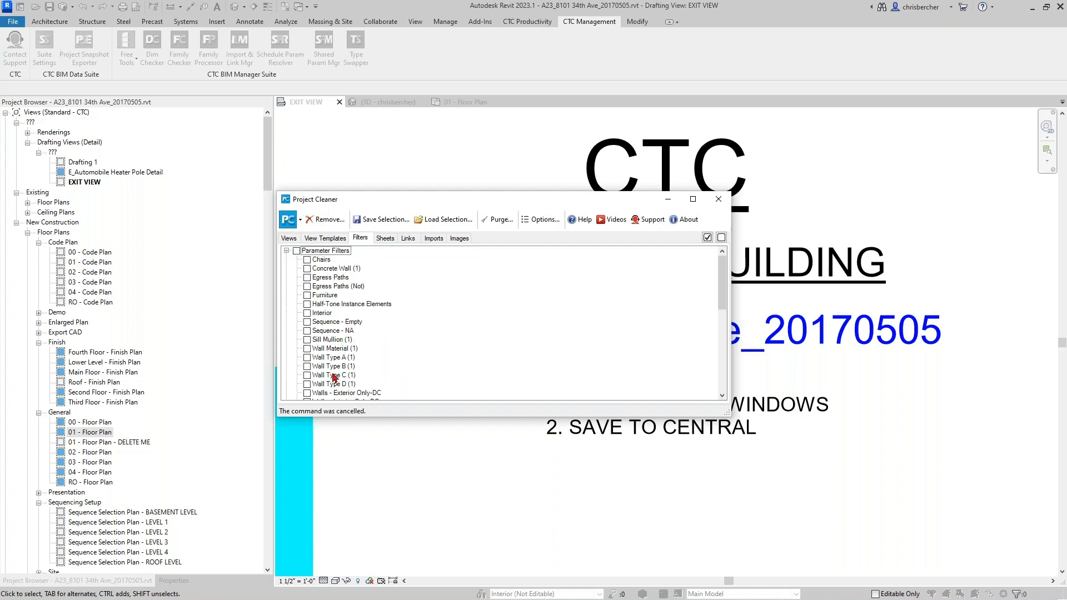
{"action": "scroll", "coordinate": [335, 377], "scroll_direction": "down", "scroll_amount": 1}
{"action": "scroll", "coordinate": [335, 378], "scroll_direction": "up", "scroll_amount": 2}
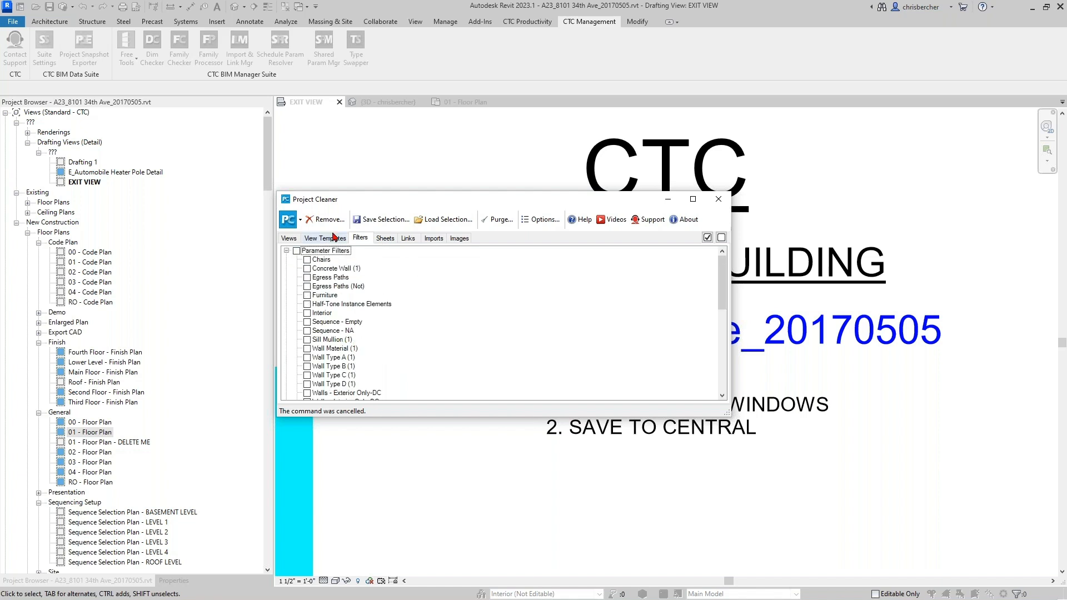
- Review the full sheet list, with SD101 and SE101 marked, then view the six linked files
{"action": "left_click", "coordinate": [385, 238]}
{"action": "left_click", "coordinate": [286, 251]}
{"action": "scroll", "coordinate": [317, 293], "scroll_direction": "down", "scroll_amount": 5}
{"action": "scroll", "coordinate": [316, 293], "scroll_direction": "down", "scroll_amount": 5}
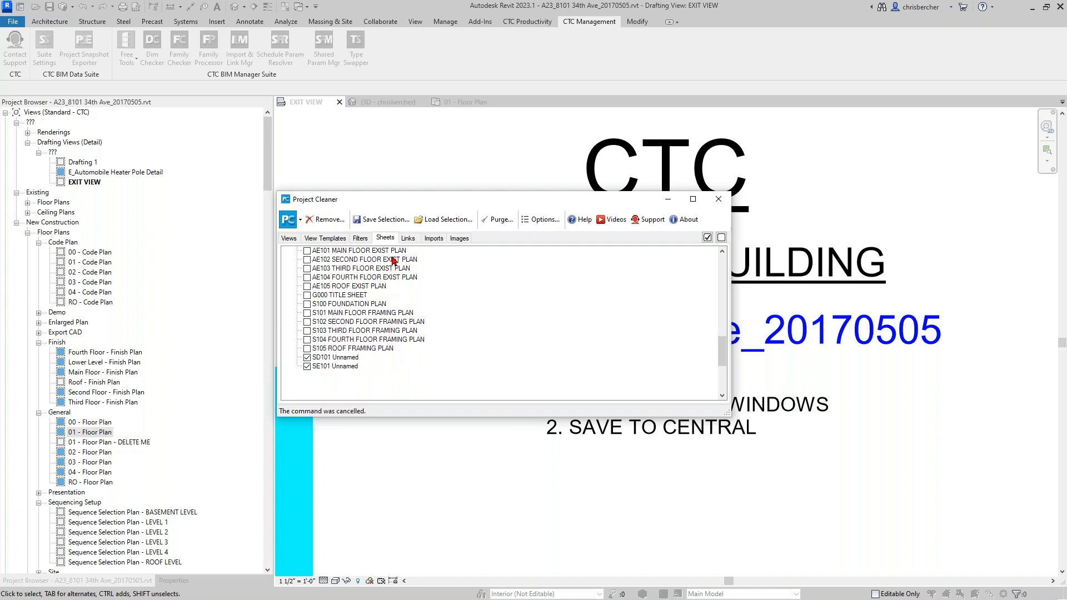
{"action": "left_click", "coordinate": [412, 239]}
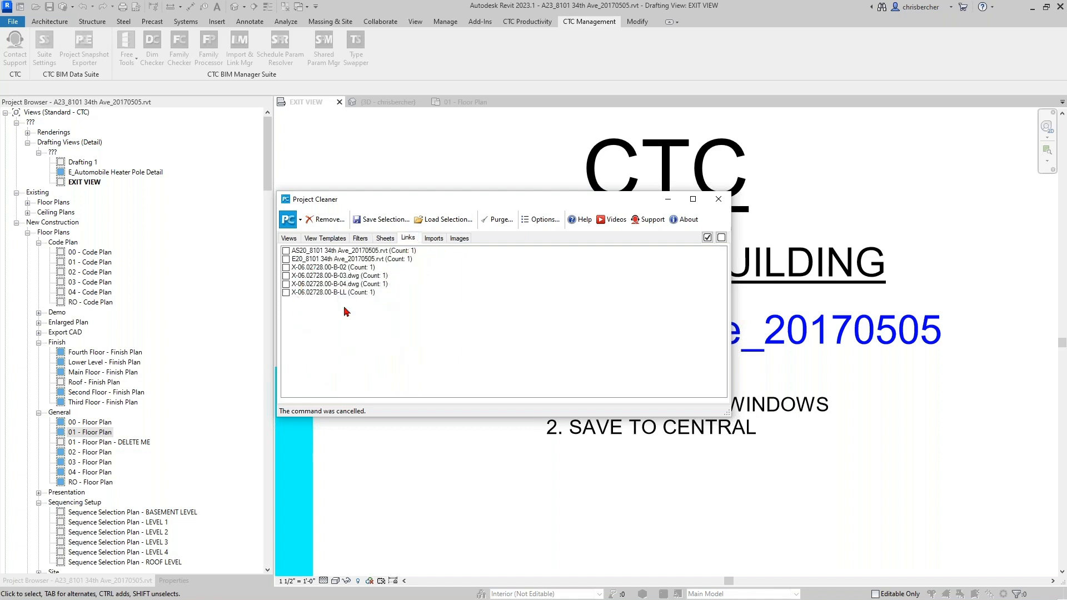
- On the Images list, mark SXLIMG-SXL Sample Image for removal
{"action": "left_click", "coordinate": [432, 240]}
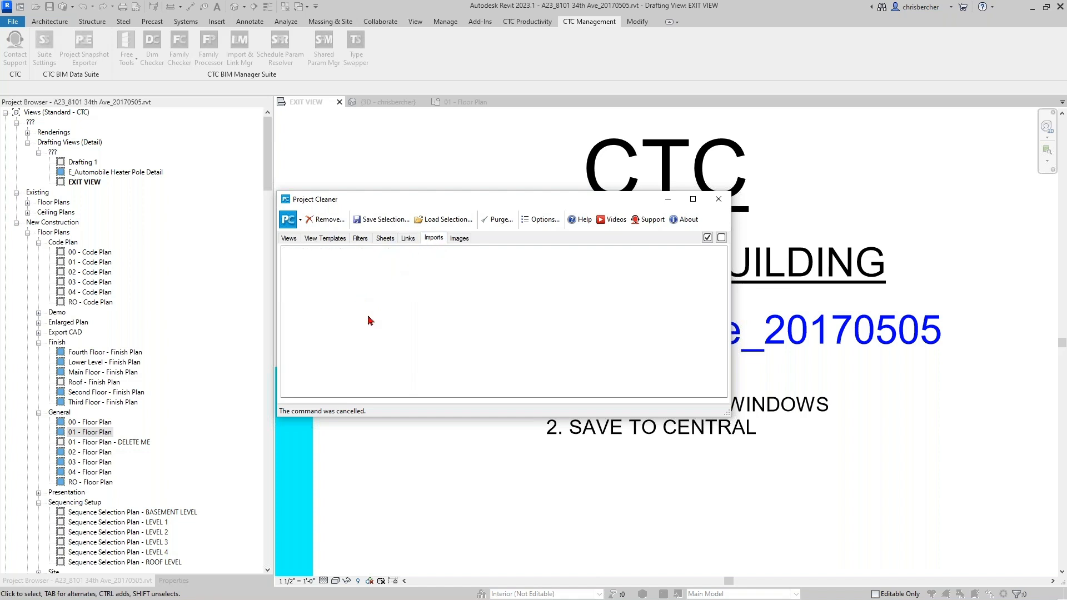
{"action": "left_click", "coordinate": [461, 240]}
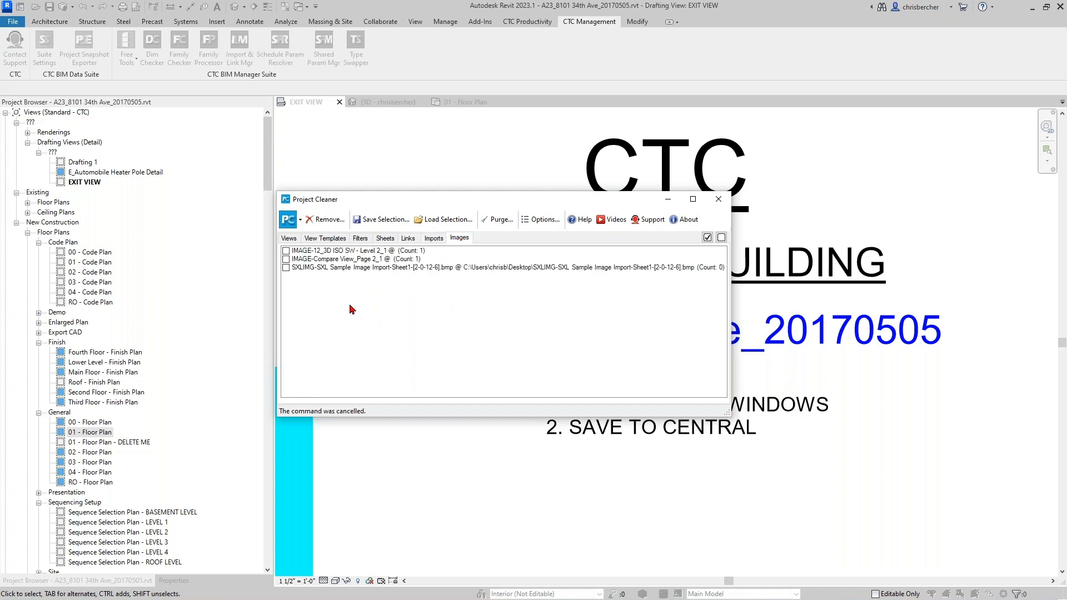
{"action": "left_click", "coordinate": [286, 268]}
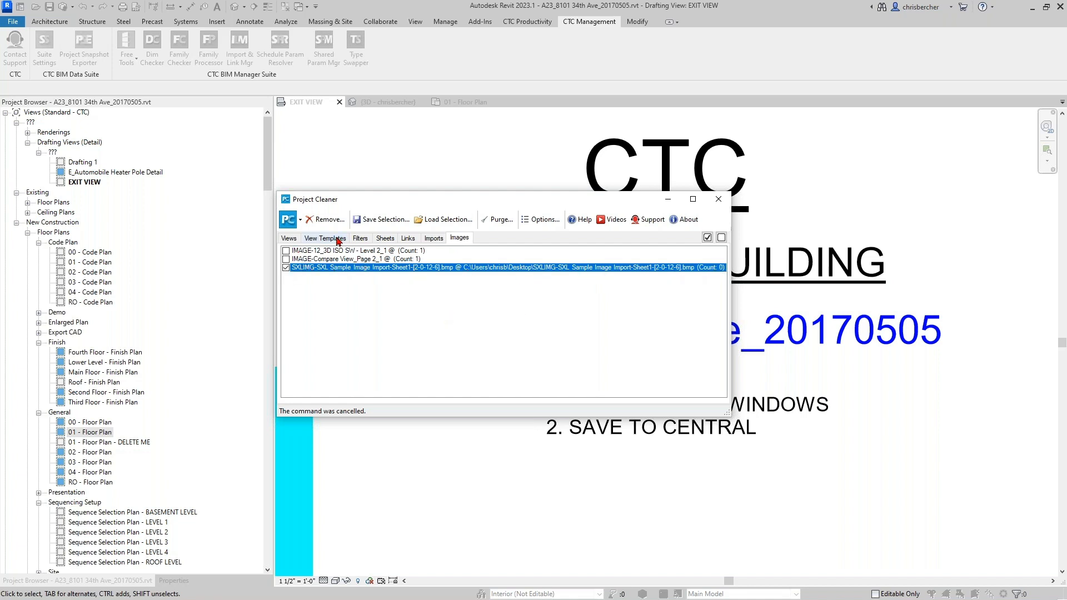
- Inspect the other two image entries, leaving them unmarked
{"action": "left_click", "coordinate": [285, 259]}
{"action": "left_click", "coordinate": [285, 251]}
{"action": "left_click", "coordinate": [287, 259]}
{"action": "left_click", "coordinate": [286, 253]}
{"action": "left_click", "coordinate": [285, 258]}
{"action": "left_click", "coordinate": [285, 252]}
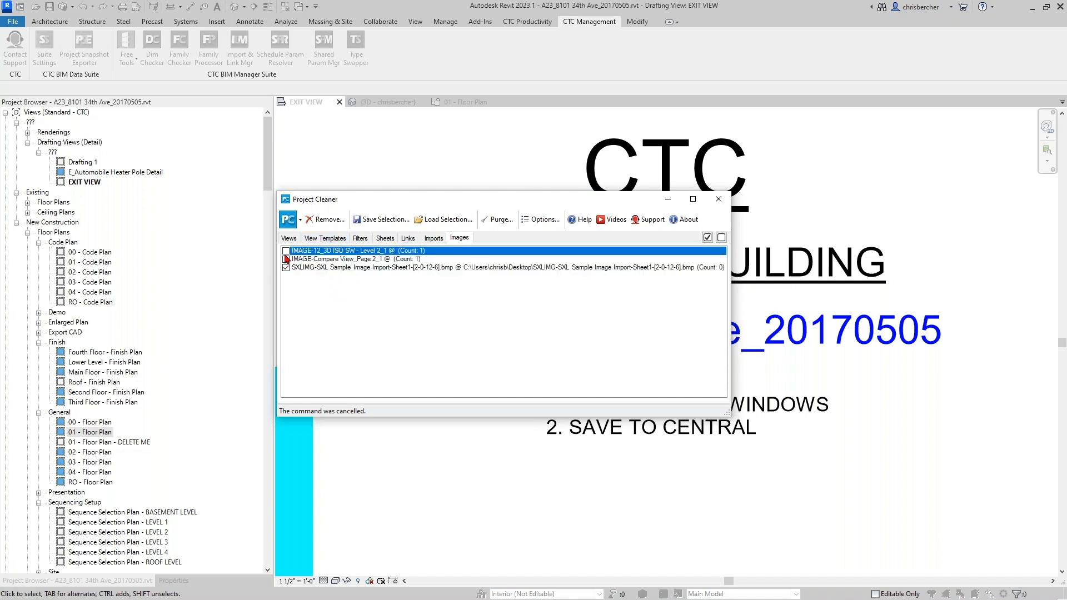
{"action": "left_click", "coordinate": [358, 259]}
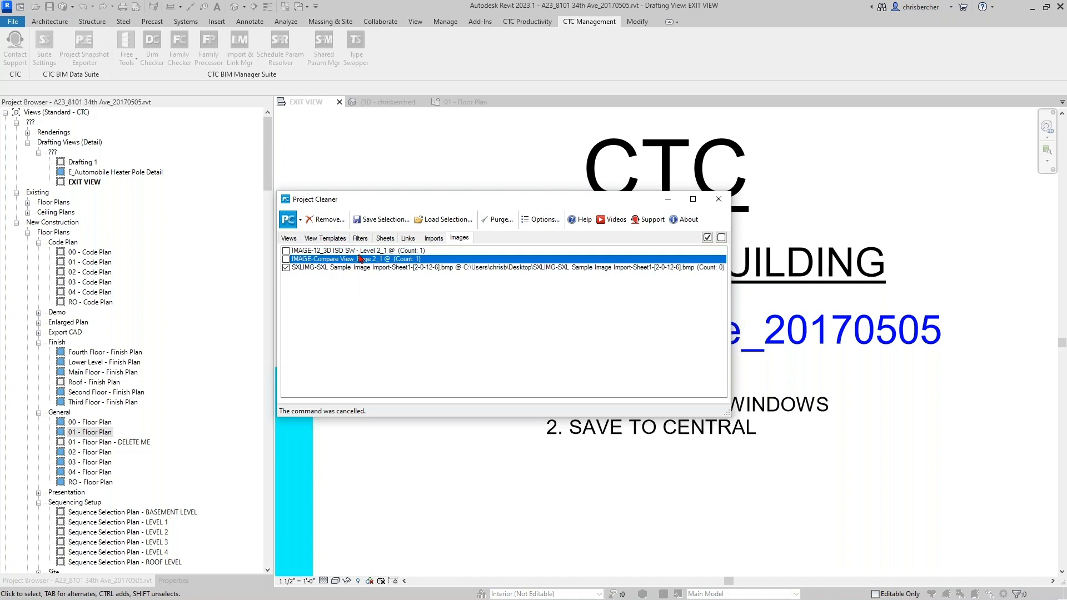
{"action": "left_click", "coordinate": [362, 252]}
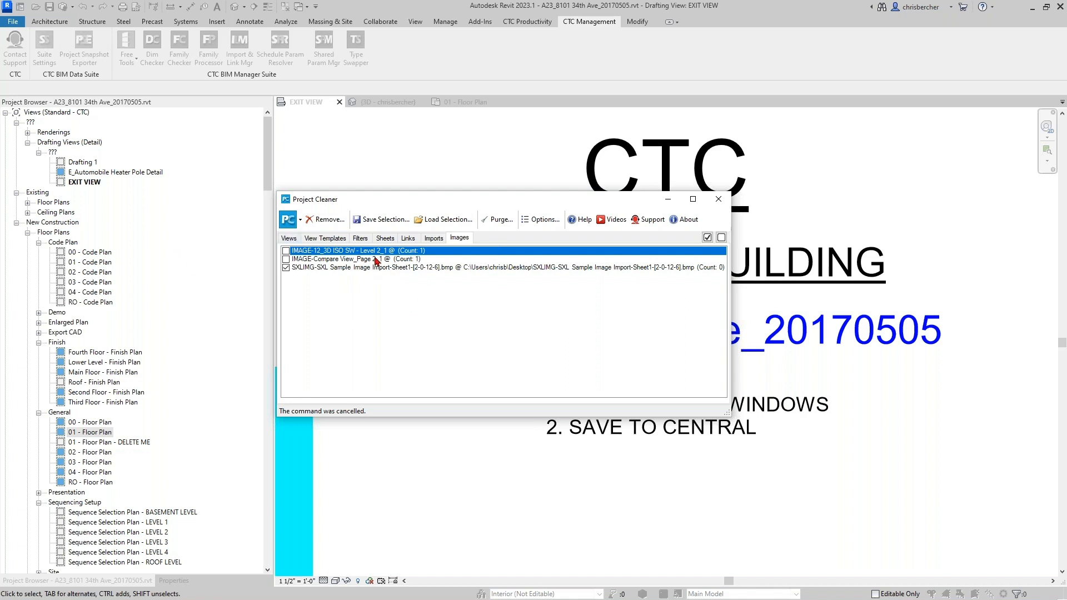
- Remove and confirm 25 views, 7 view templates, 5 filters, 2 sheets and 1 image
{"action": "left_click", "coordinate": [327, 219]}
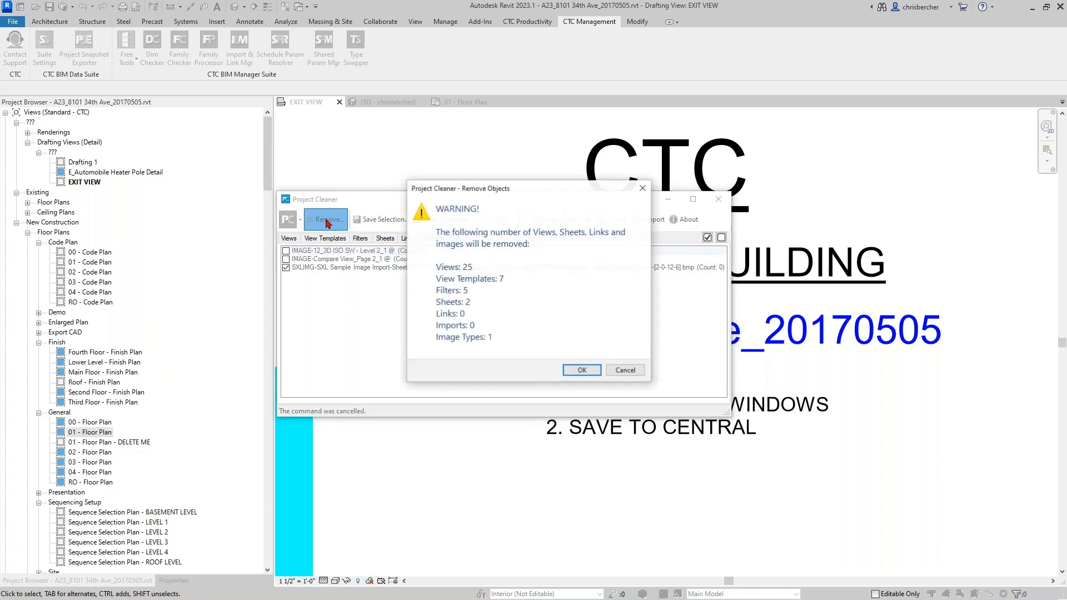
{"action": "left_click", "coordinate": [581, 369]}
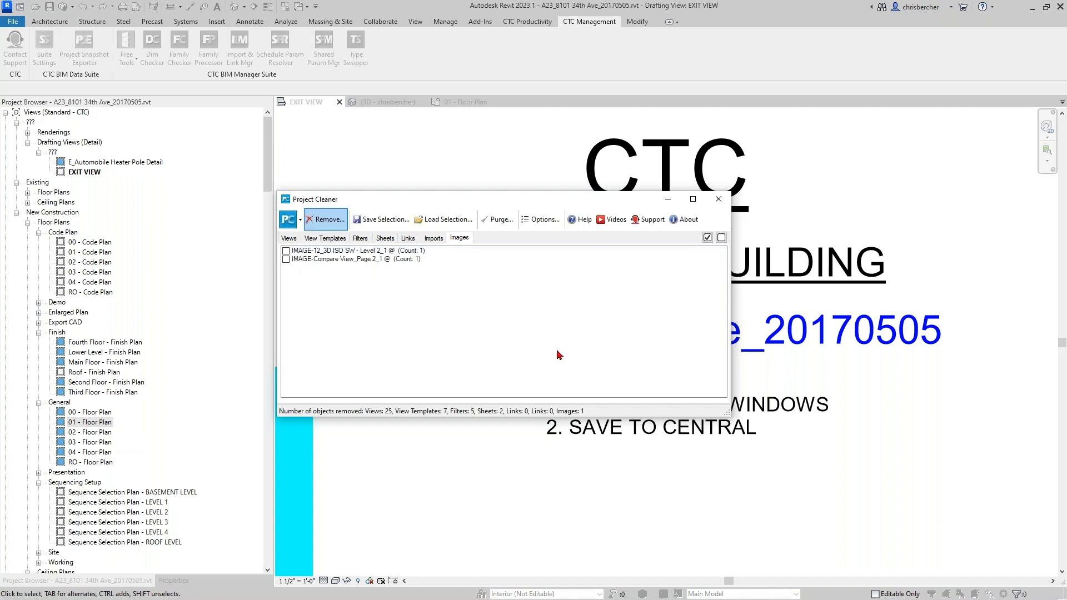
{"action": "left_click", "coordinate": [291, 240]}
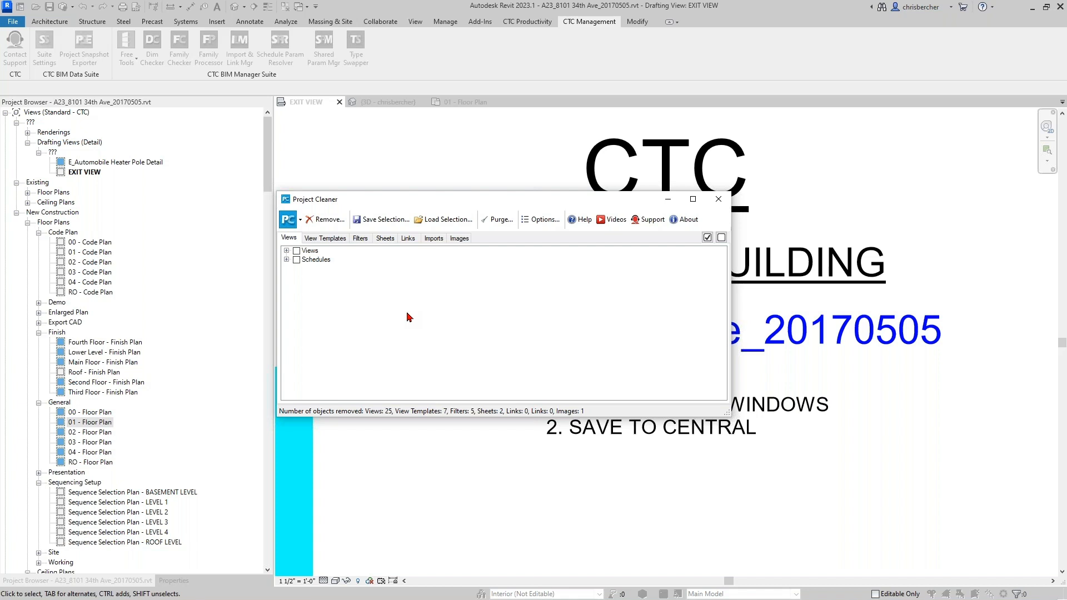
- Cancel loading a saved selection, then open Purge Unused past the Schedule XL warning
{"action": "left_click", "coordinate": [445, 221]}
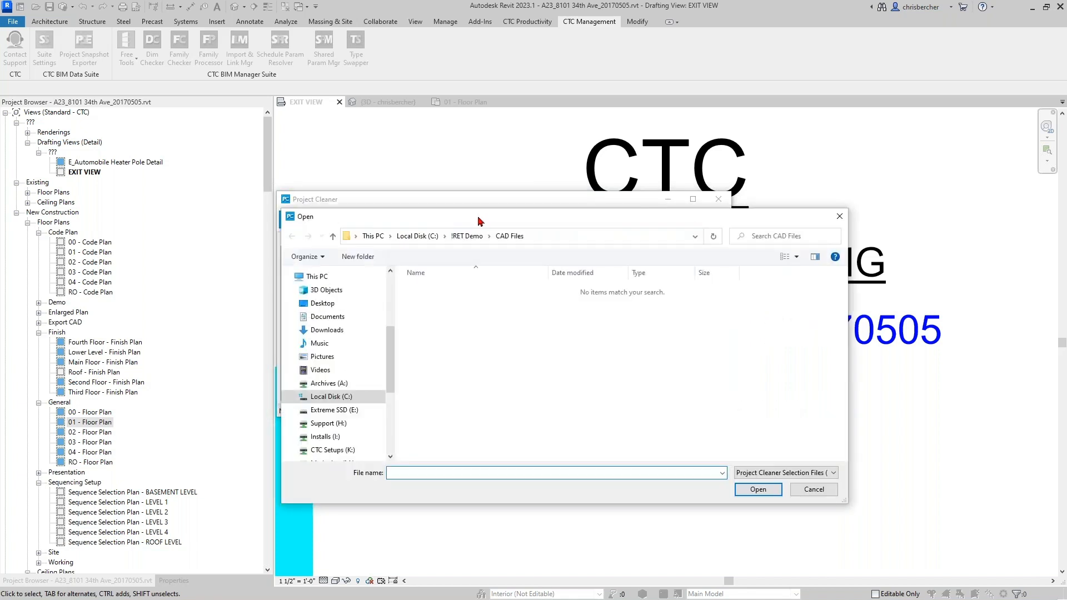
{"action": "left_click", "coordinate": [840, 217]}
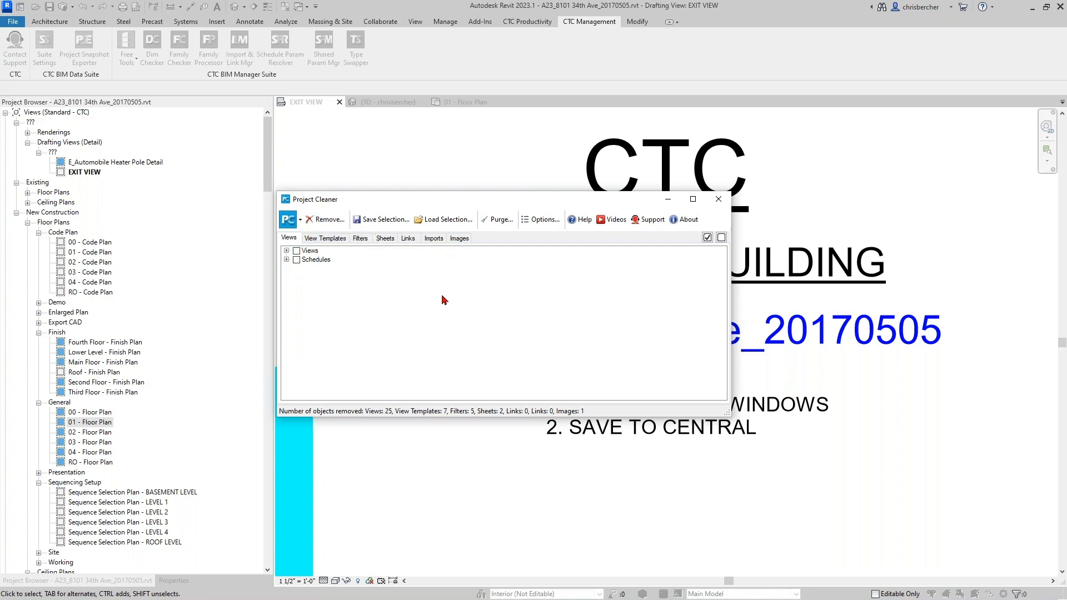
{"action": "left_click", "coordinate": [881, 289]}
{"action": "left_click", "coordinate": [492, 223]}
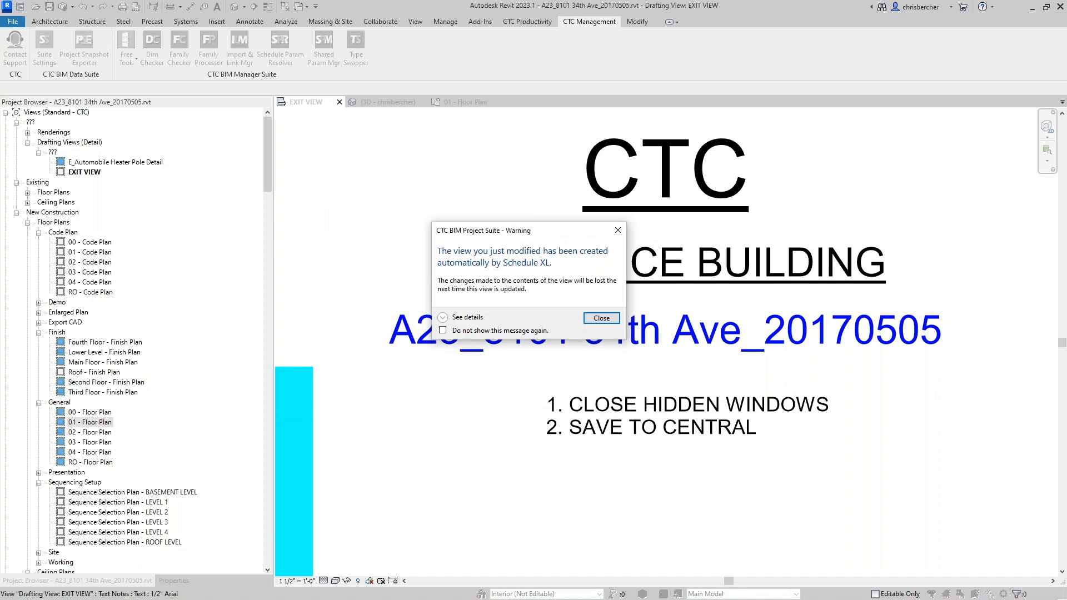
{"action": "left_click", "coordinate": [605, 318]}
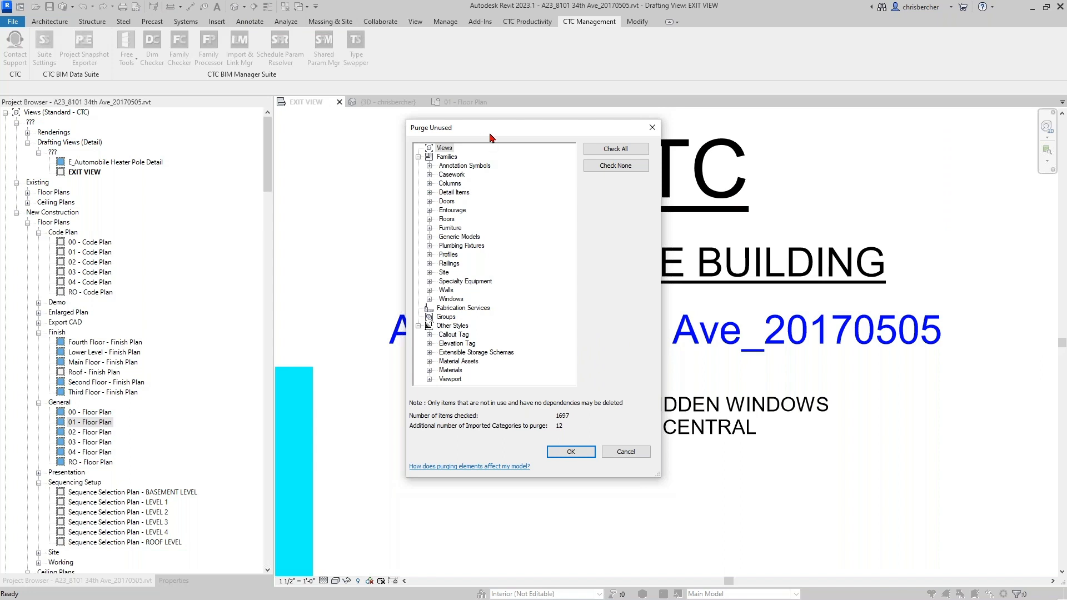
- Uncheck all items and purge only the 36 AISC shape families under Detail Items
{"action": "left_click", "coordinate": [616, 167]}
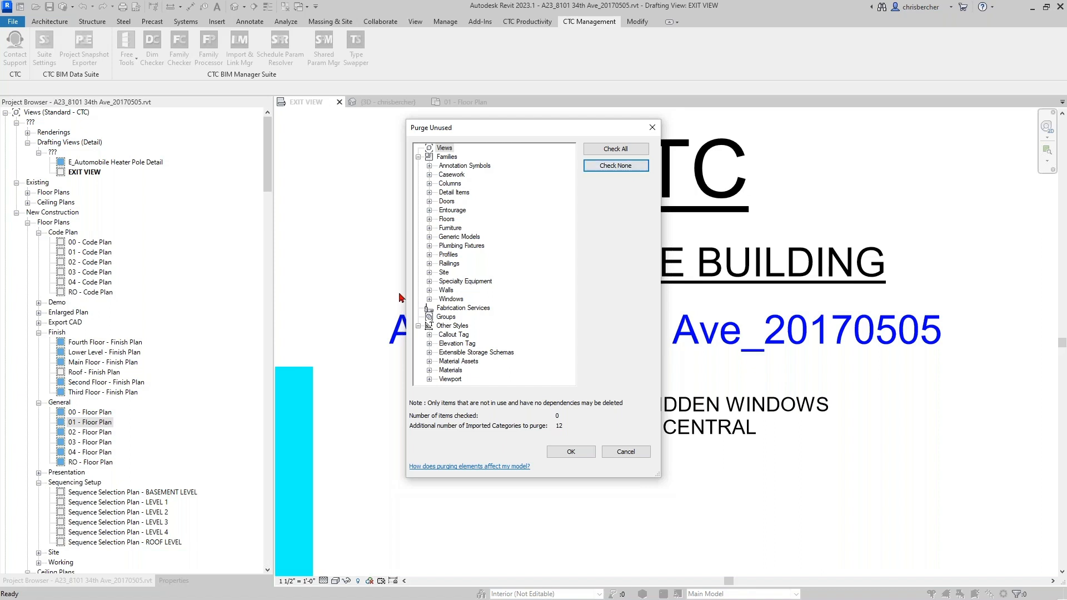
{"action": "left_click", "coordinate": [429, 237]}
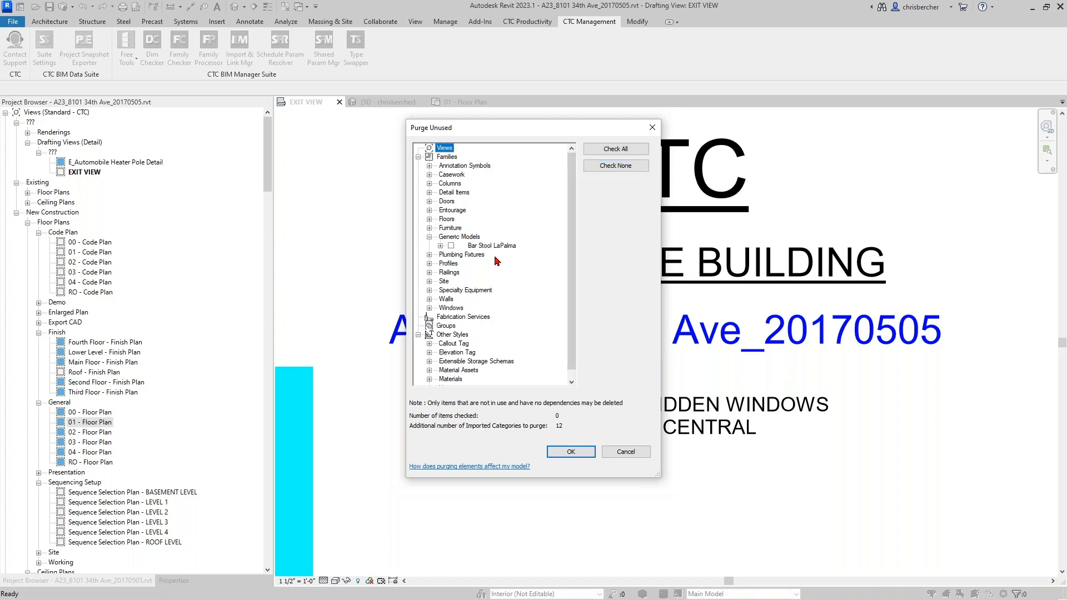
{"action": "left_click", "coordinate": [430, 228]}
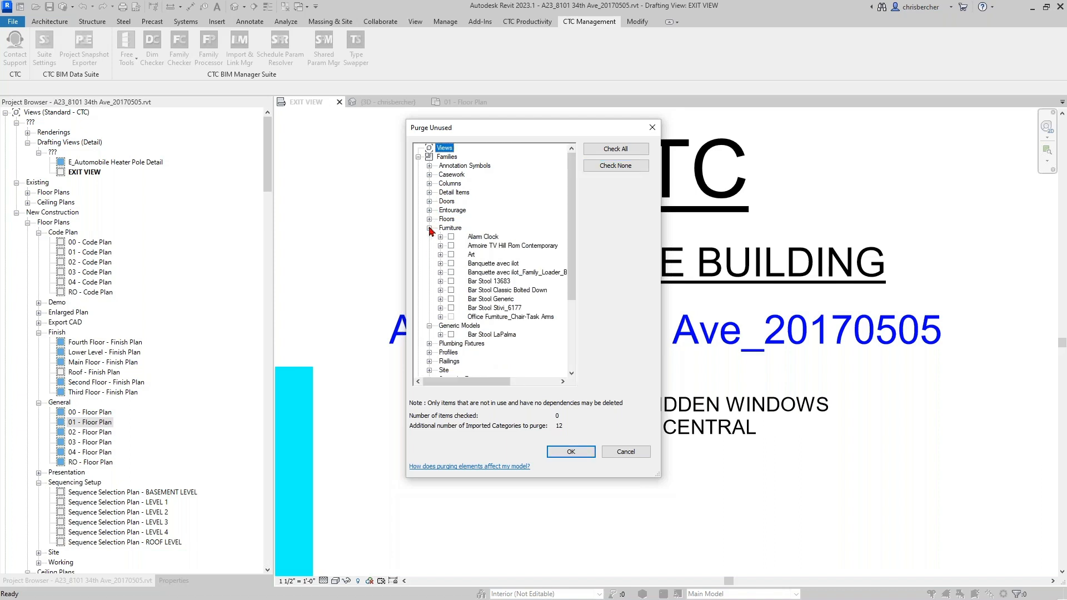
{"action": "left_click", "coordinate": [429, 193]}
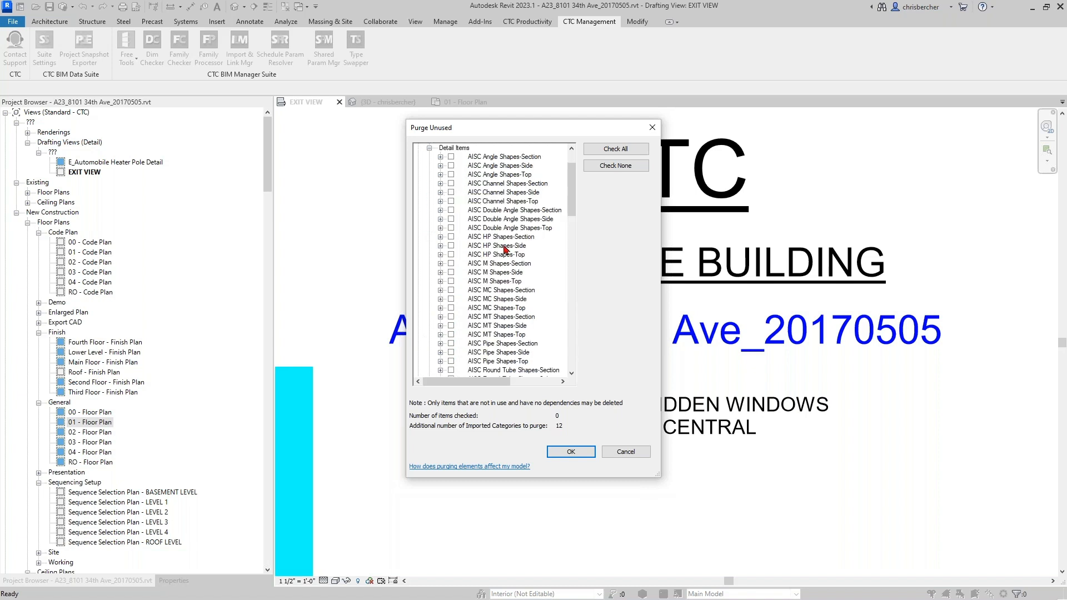
{"action": "scroll", "coordinate": [505, 250], "scroll_direction": "down", "scroll_amount": 7}
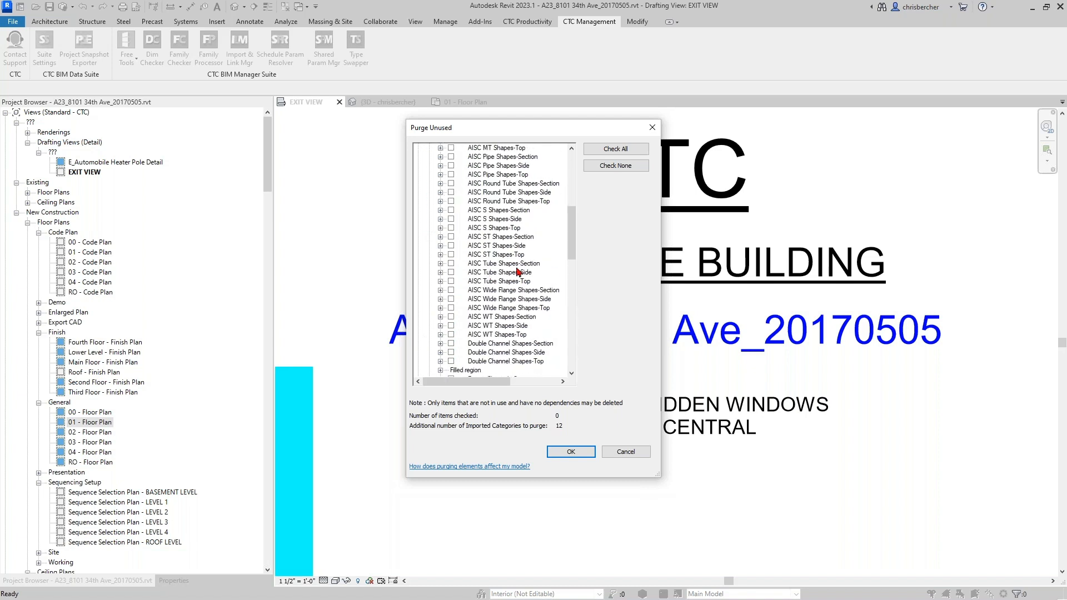
{"action": "scroll", "coordinate": [517, 271], "scroll_direction": "up", "scroll_amount": 1}
{"action": "left_click", "coordinate": [493, 353]}
{"action": "left_click", "coordinate": [479, 211], "text": "shift"}
{"action": "left_click", "coordinate": [451, 227]}
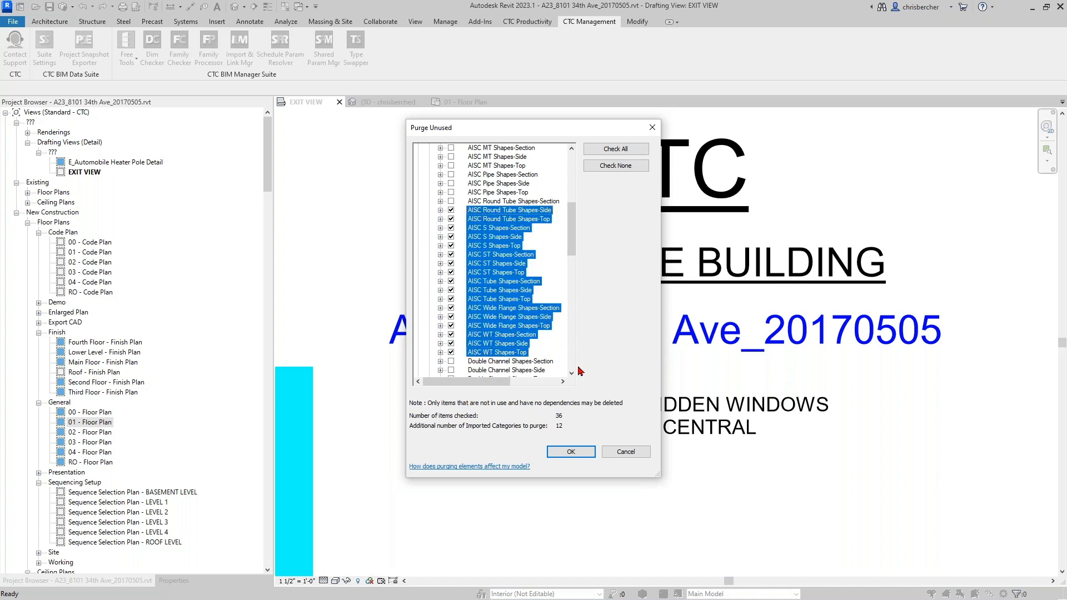
{"action": "left_click", "coordinate": [578, 455]}
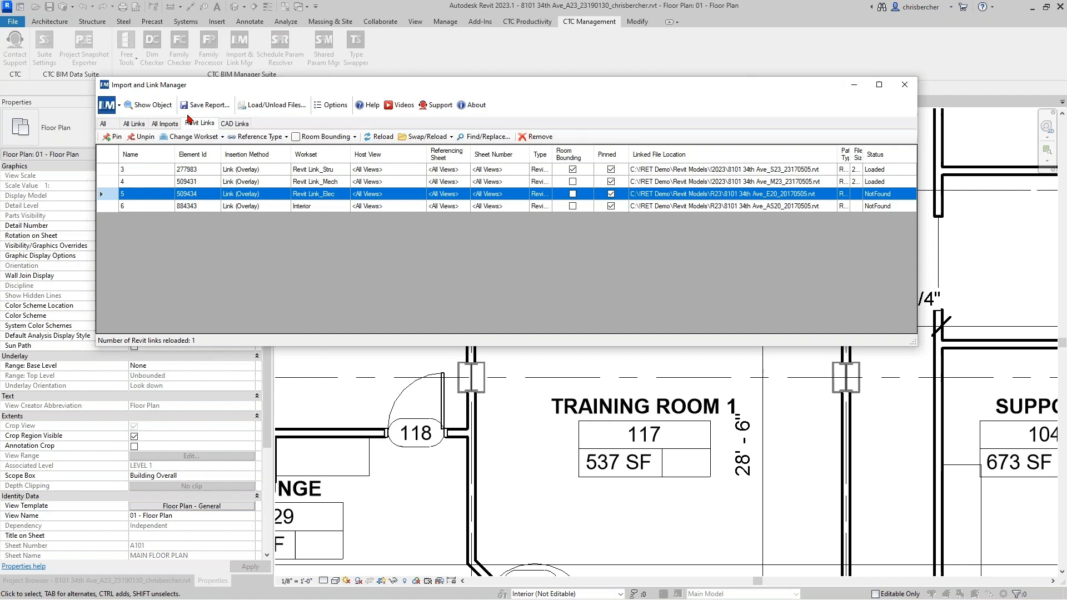
- Dismiss the Import and Link Manager with Esc to return to 01 - Floor Plan
{"action": "key", "text": "Escape"}
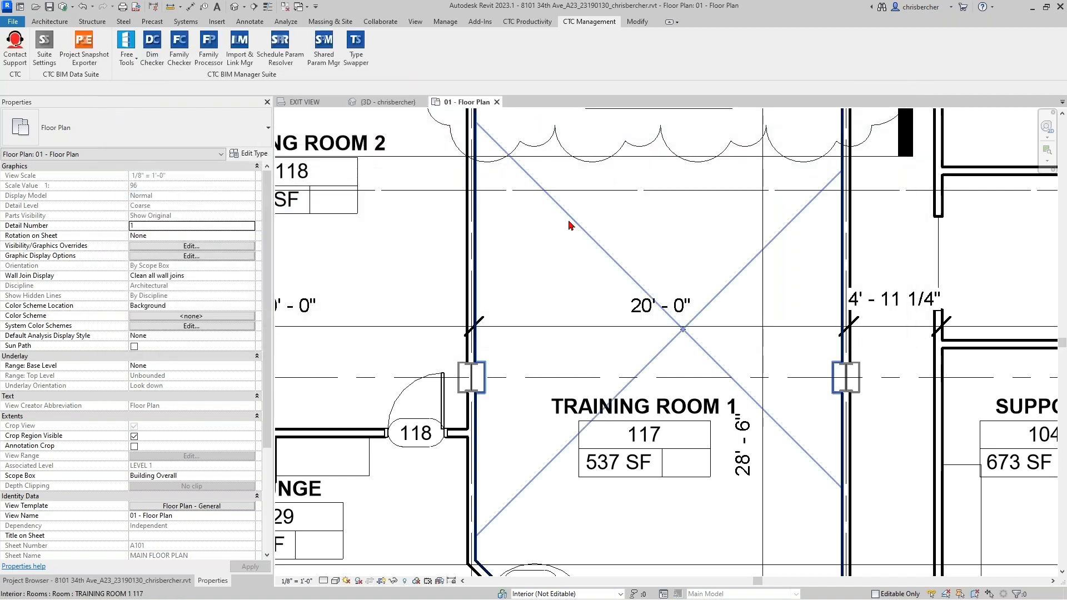